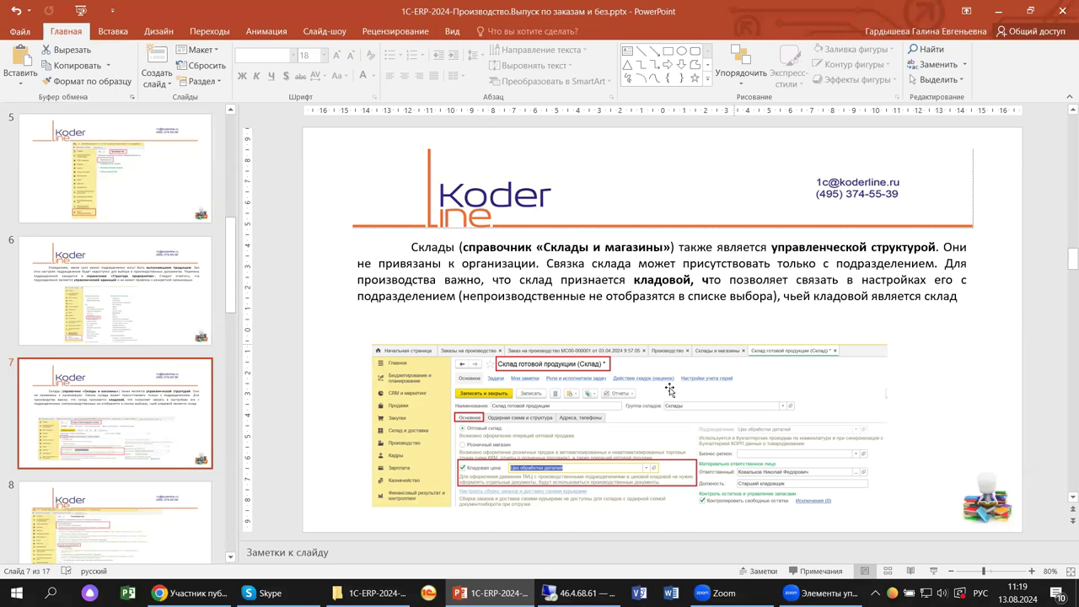
Switch to the remote 1C:ERP session and open the Структура предприятия catalogue from НСИ и администрирование
mouse_move(557, 594)
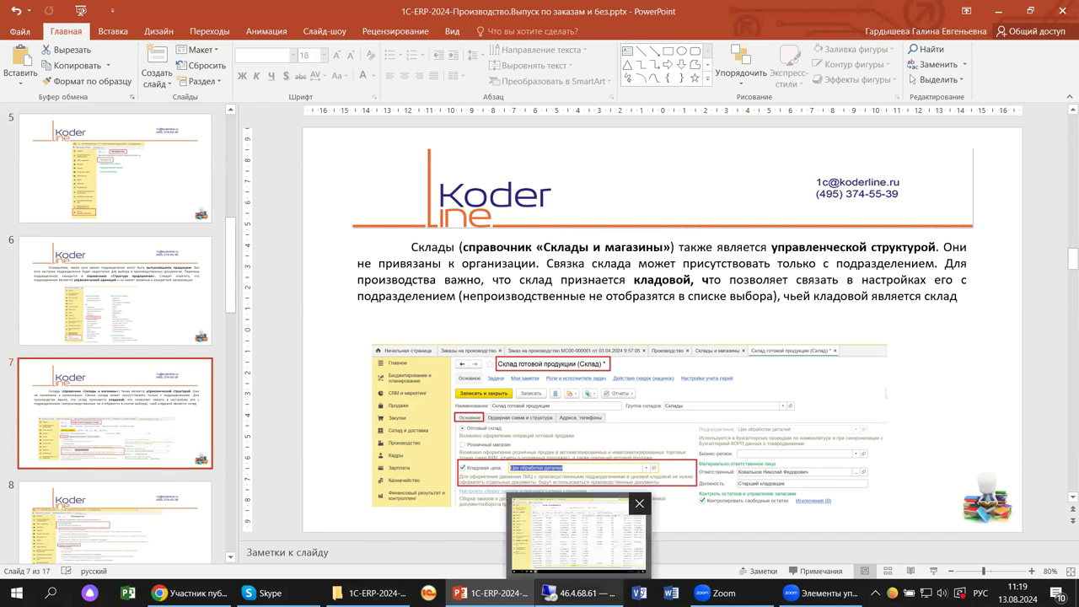
left_click(556, 595)
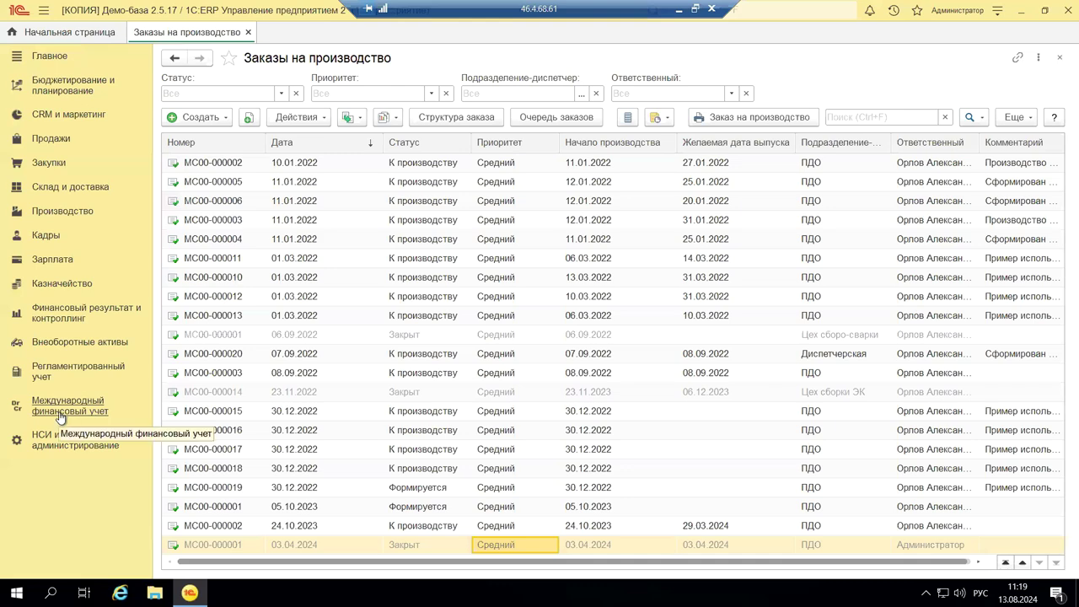
left_click(55, 445)
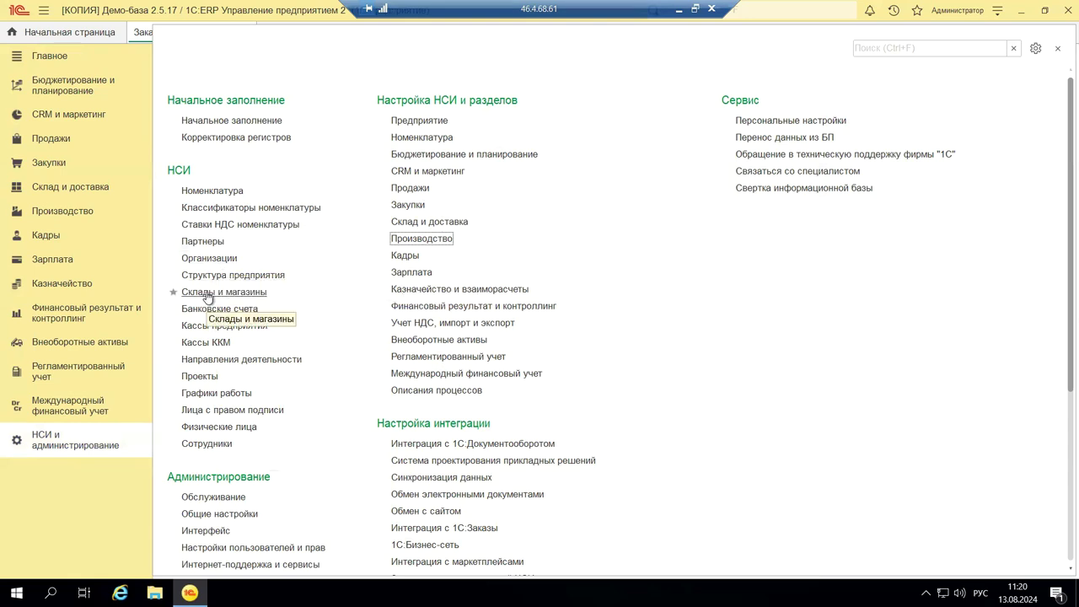
left_click(236, 280)
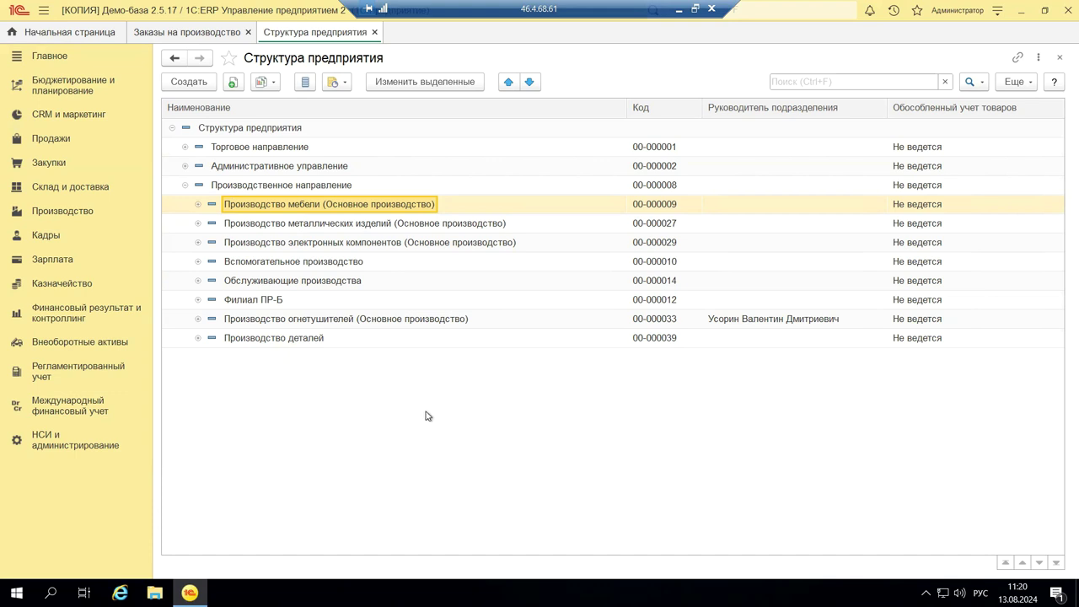
Expand Производство мебели under Производственное направление and open the Участок столярный department card
left_click(185, 186)
left_click(185, 187)
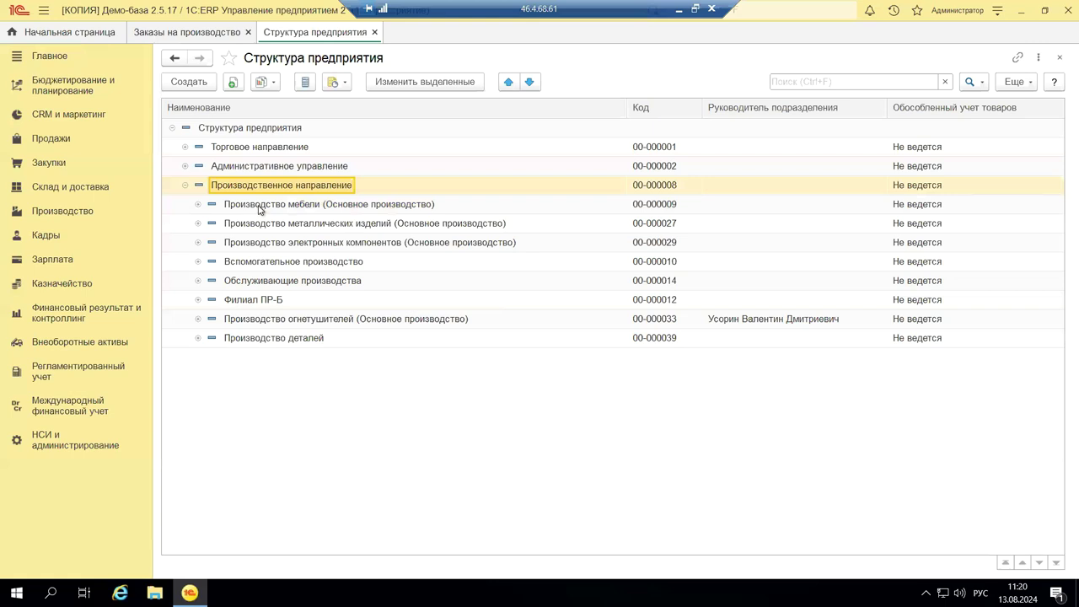
left_click(199, 205)
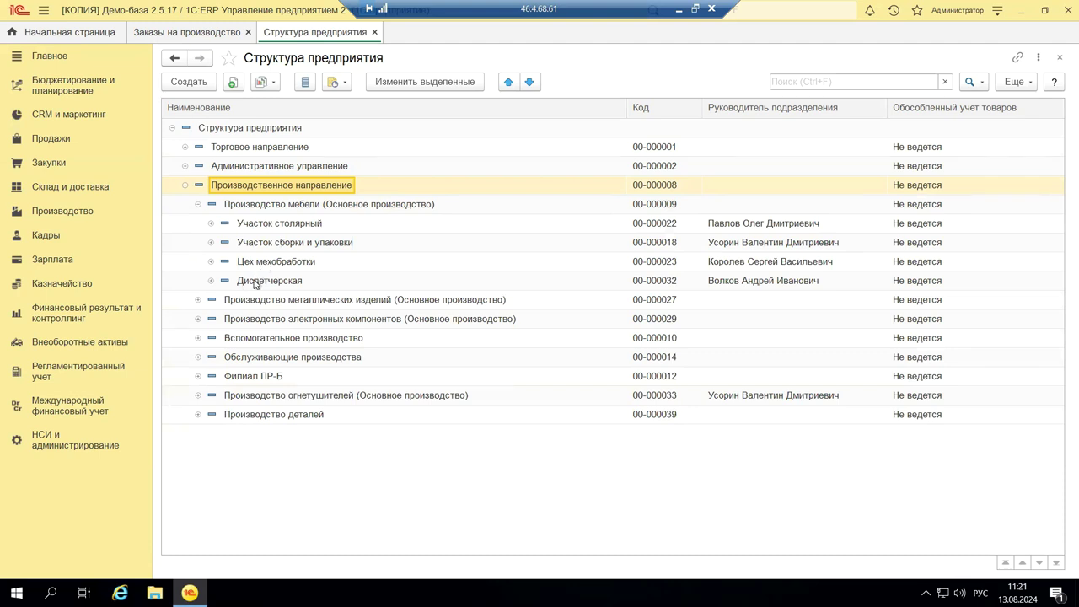
left_click(252, 225)
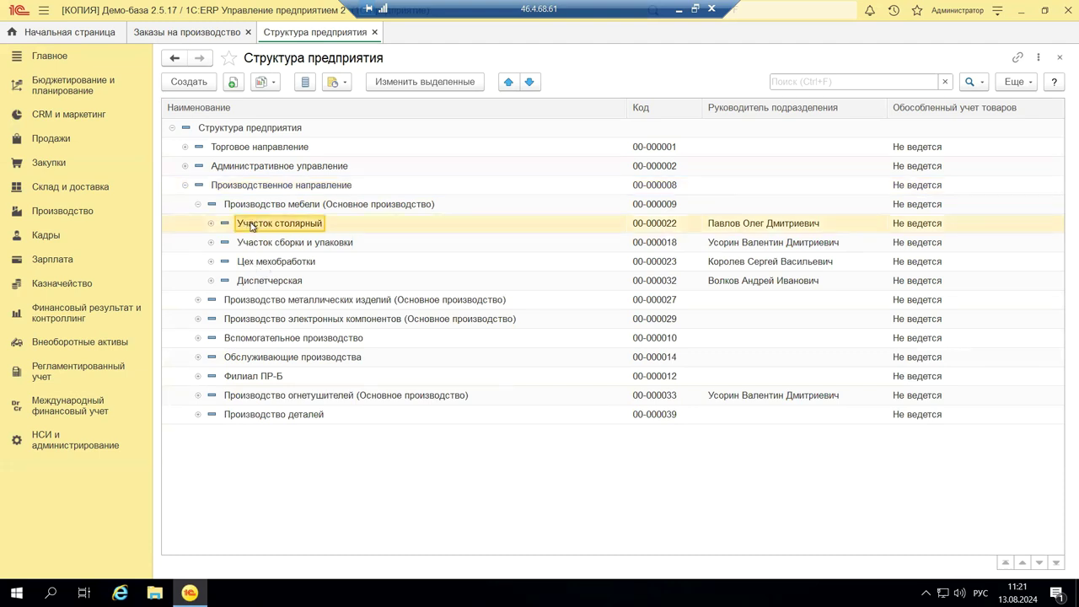
double_click(250, 226)
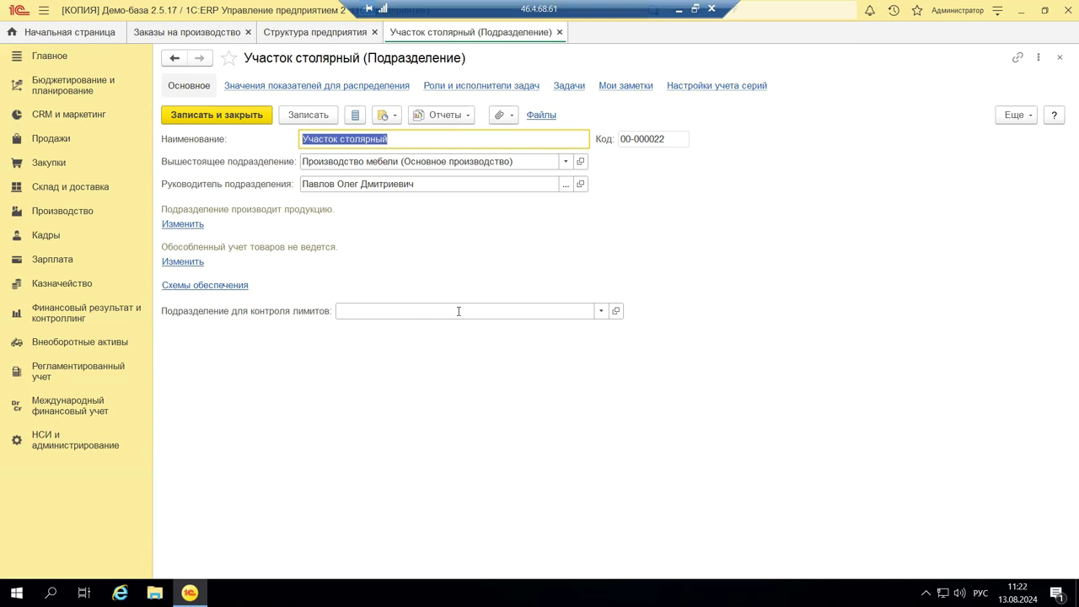
Unlock the department's production parameters for editing and try the Подразделение-диспетчер option on and off
left_click(190, 228)
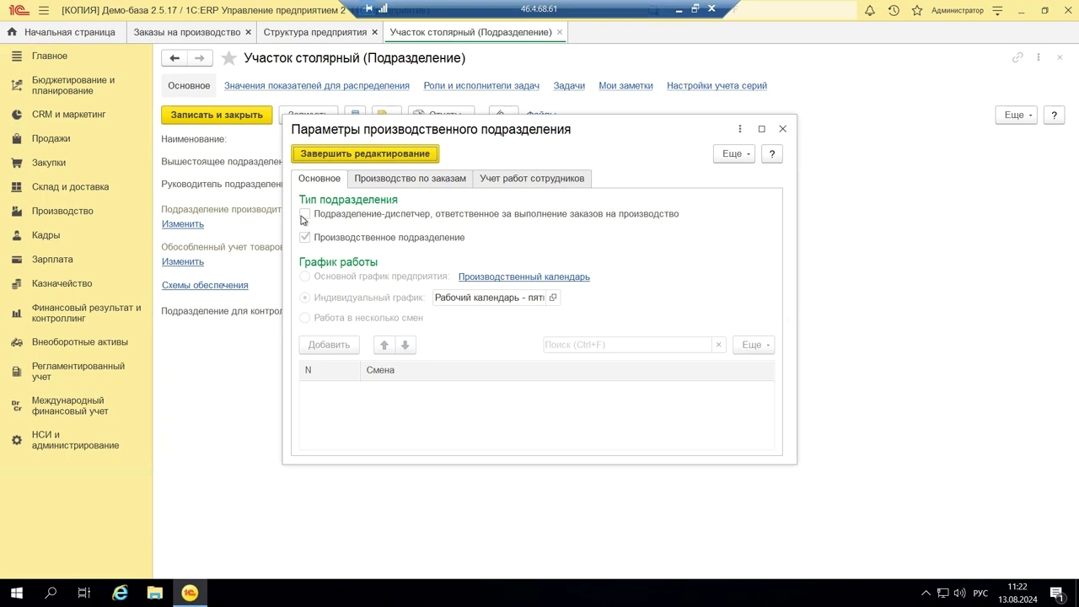
mouse_move(317, 218)
left_click(732, 156)
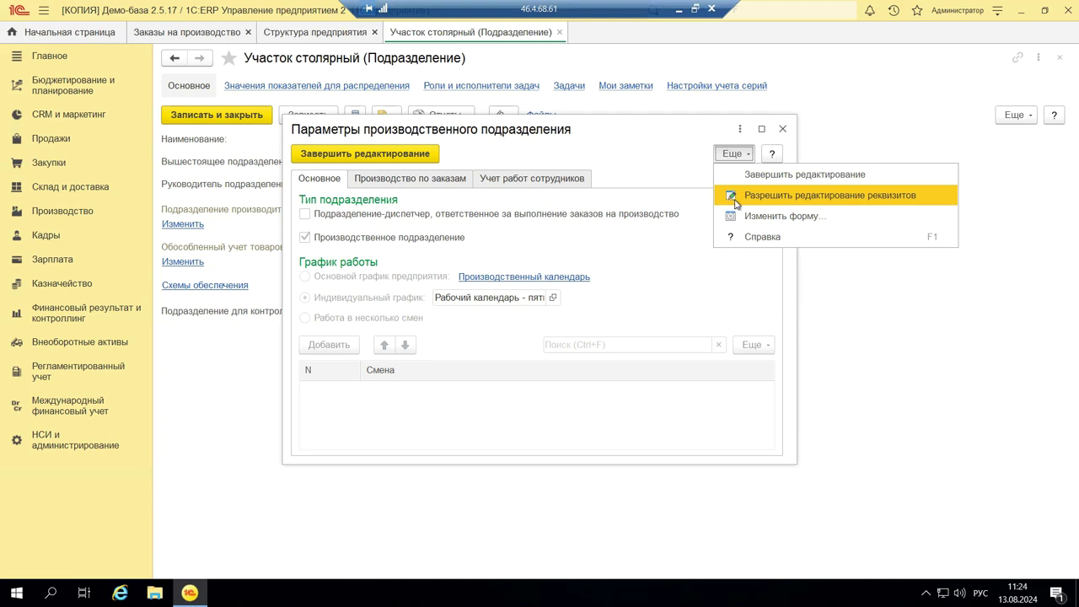
left_click(736, 197)
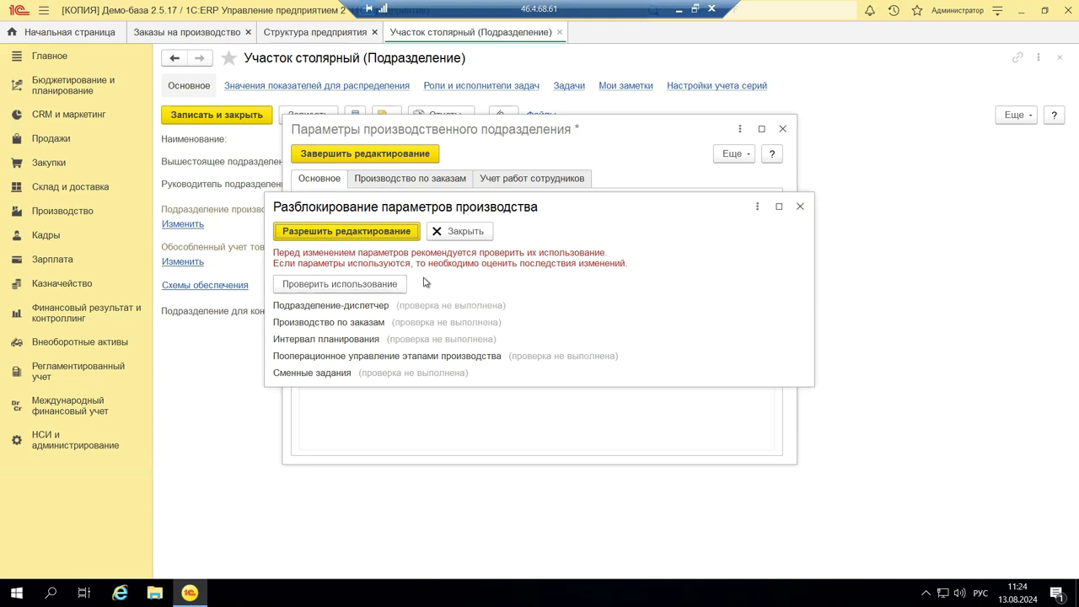
left_click(365, 232)
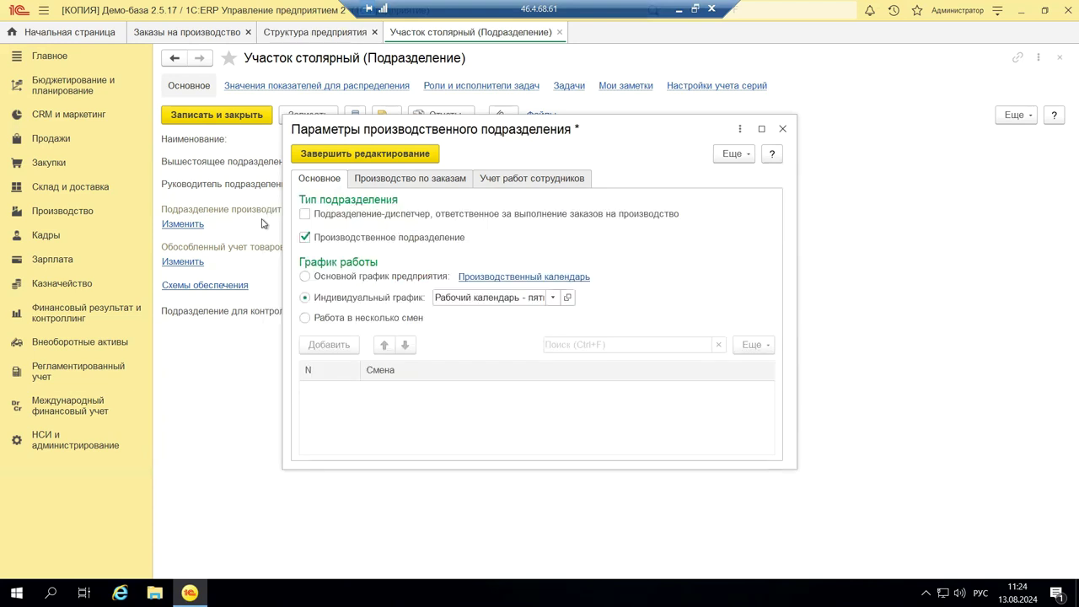
left_click(305, 214)
left_click(304, 215)
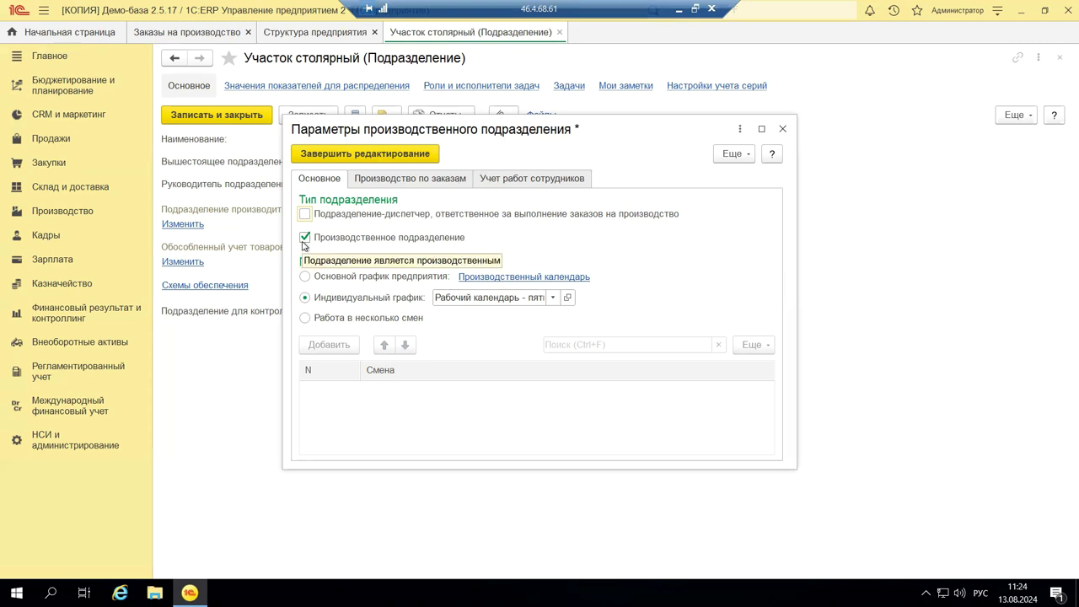
Review the order-based production and employee work accounting parameters, finish editing them, and save and close the department card
left_click(379, 180)
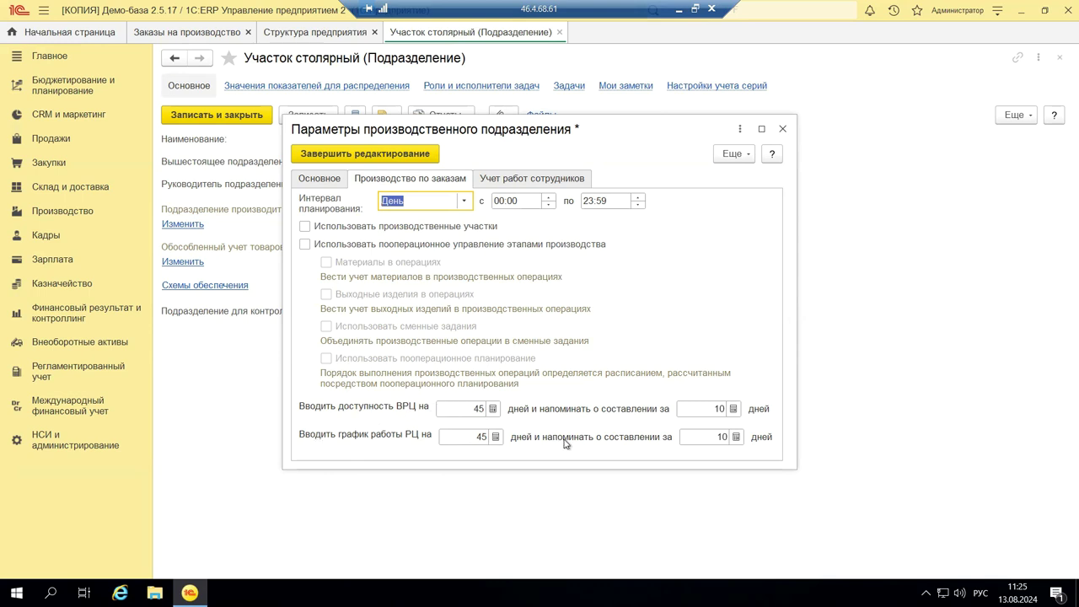
left_click(485, 183)
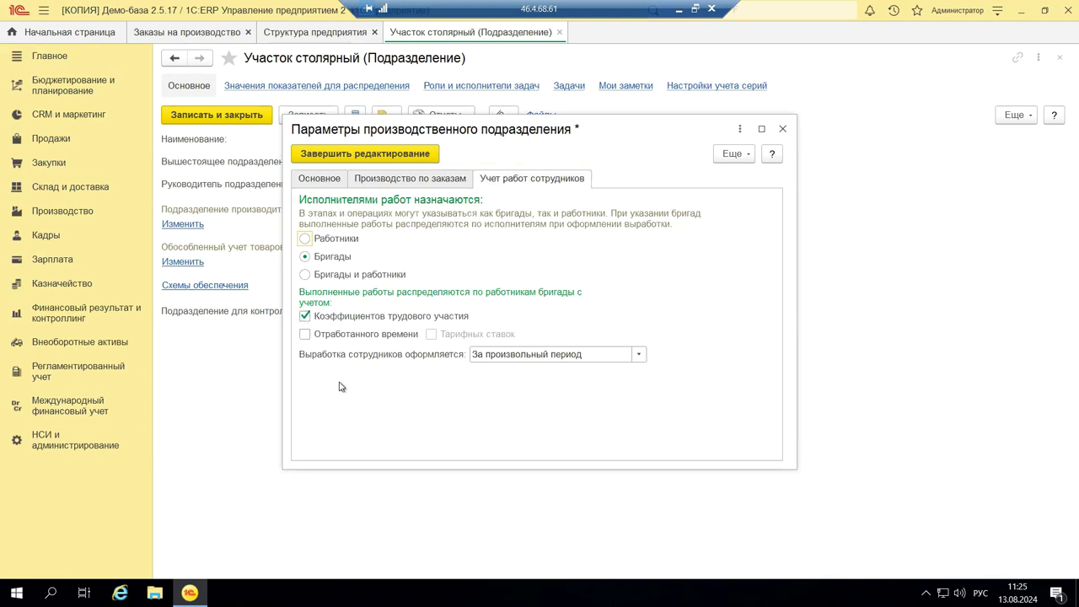
left_click(640, 357)
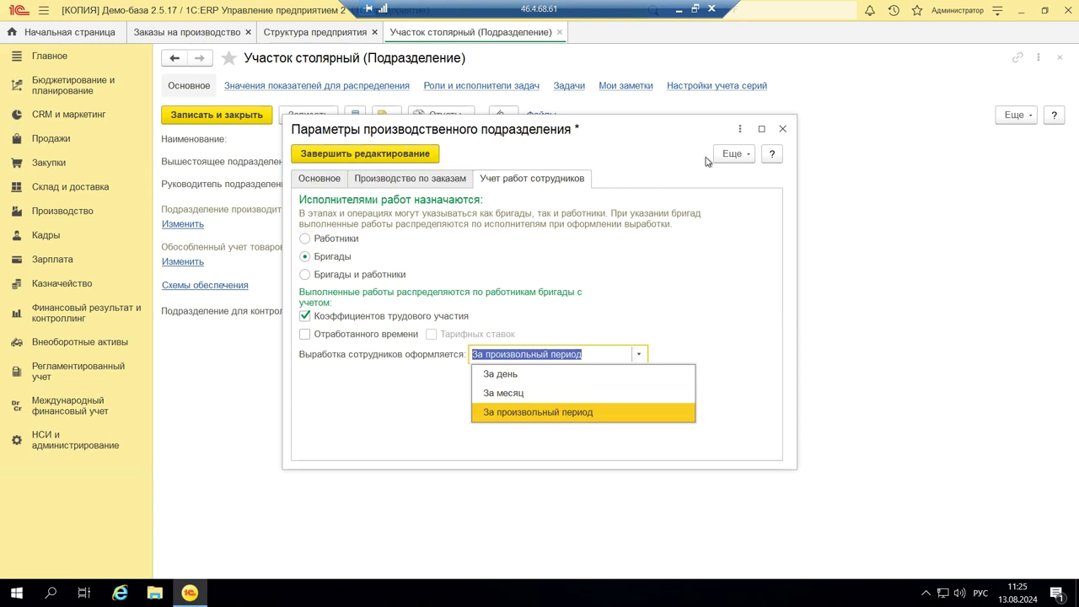
left_click(320, 162)
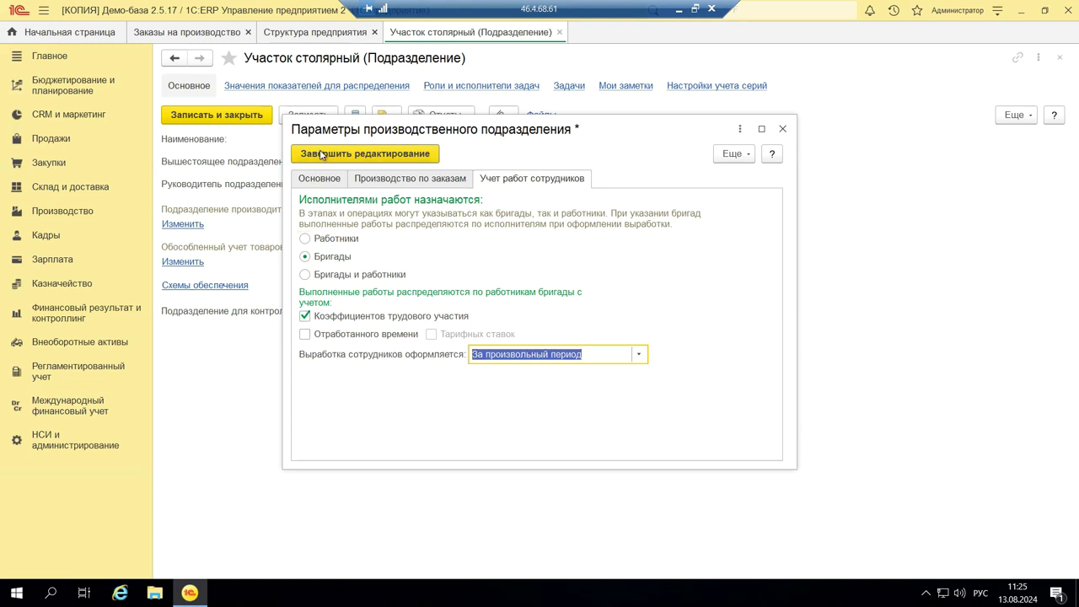
left_click(320, 161)
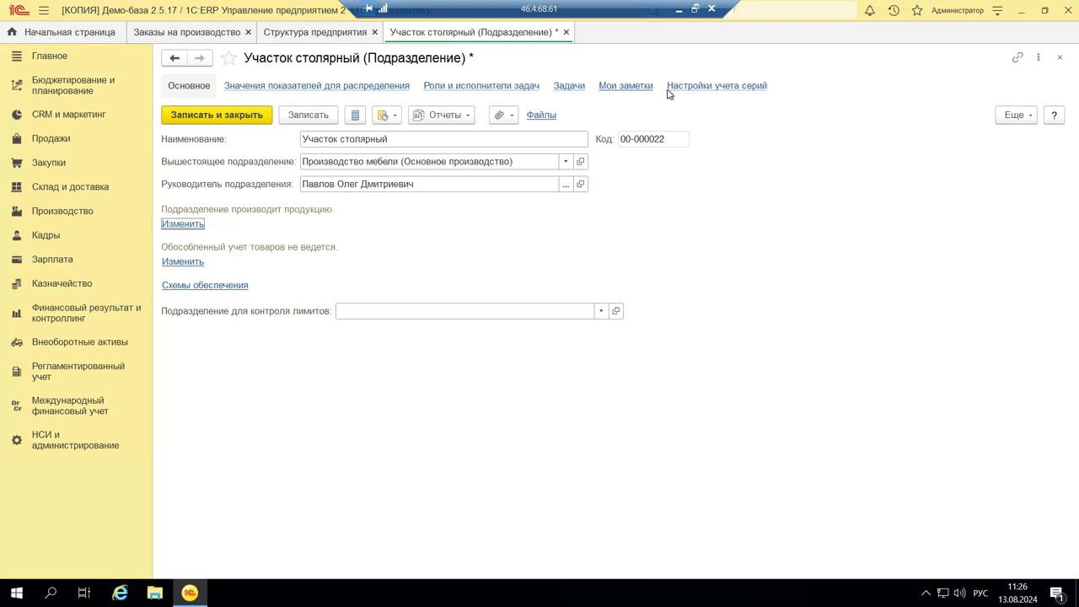
left_click(166, 120)
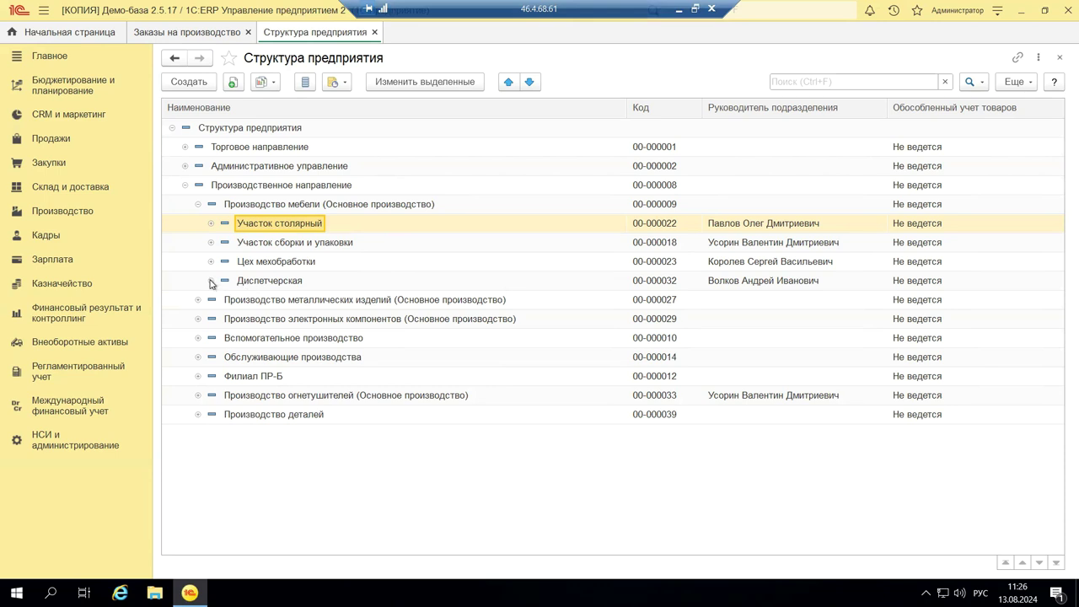
Open the Диспетчерская department card to examine its production role, and close it
left_click(277, 283)
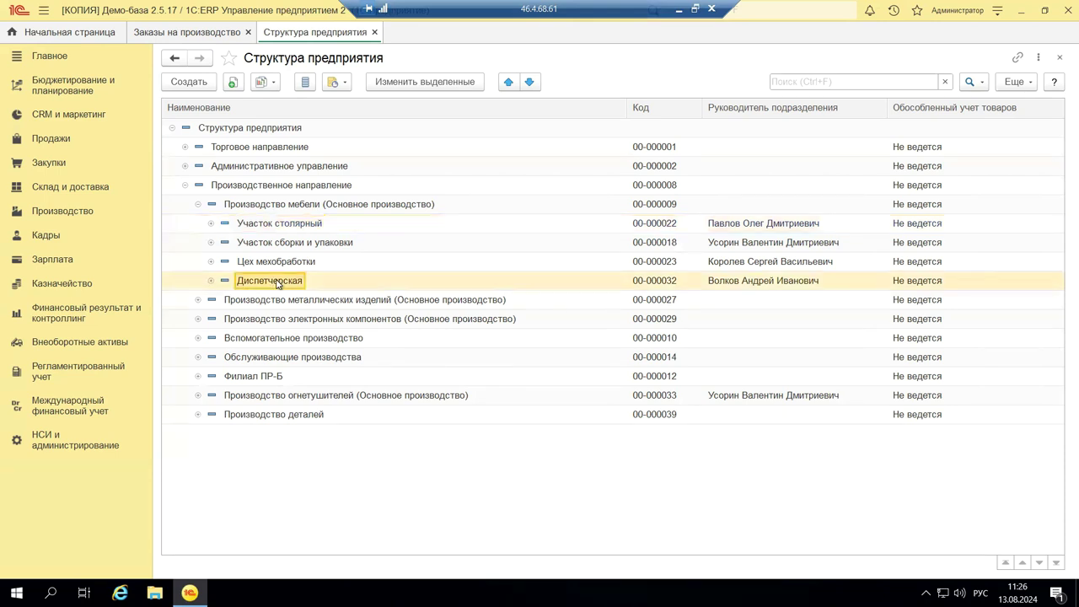
double_click(277, 283)
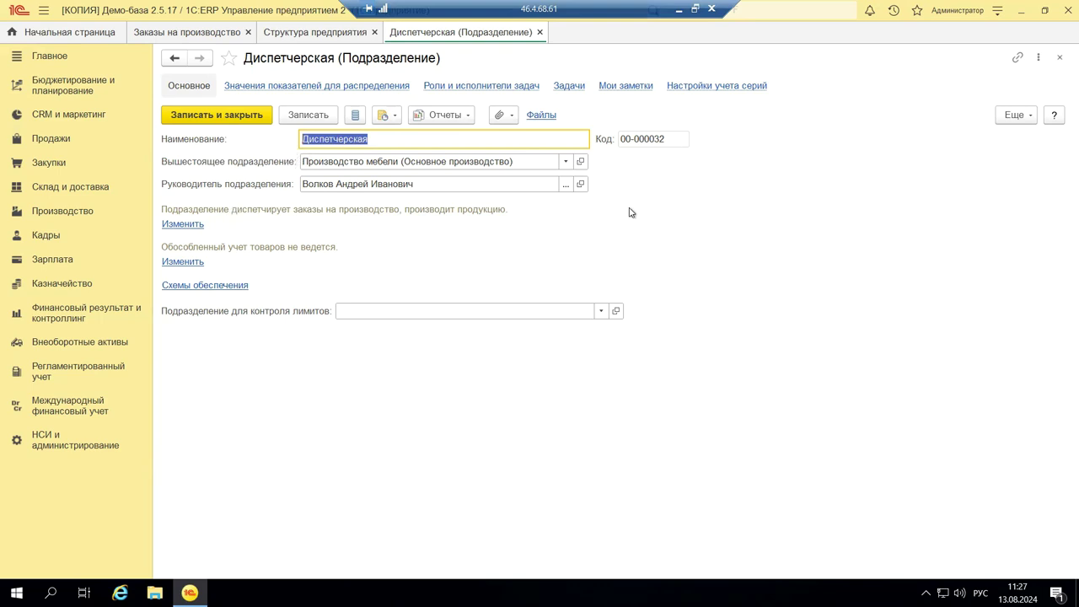
left_click(1059, 58)
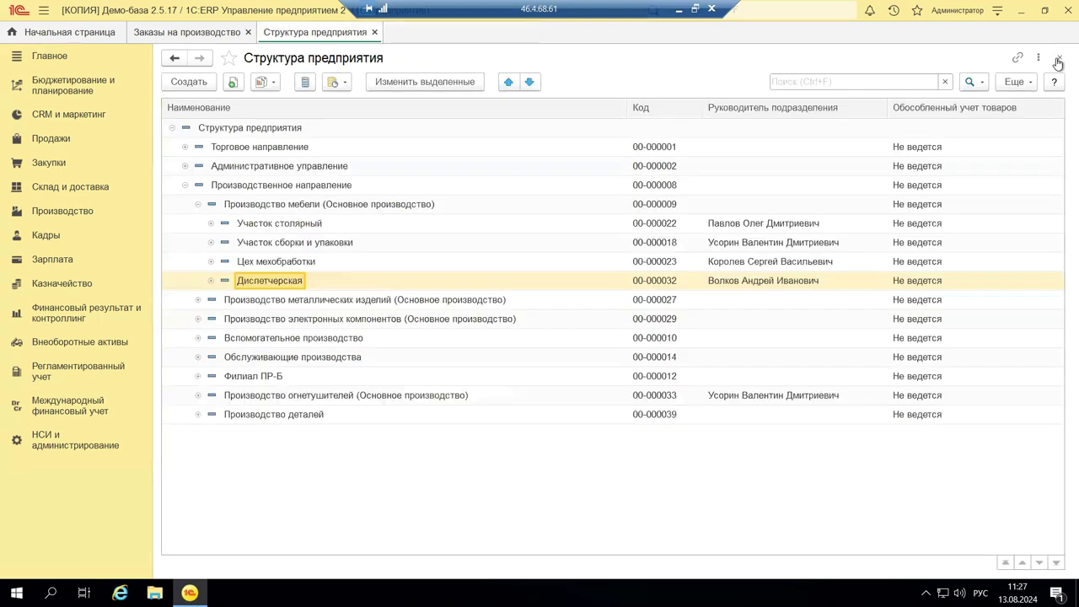
Open the Склады и магазины catalogue from НСИ и администрирование in the remote 1C:ERP session
left_click(678, 10)
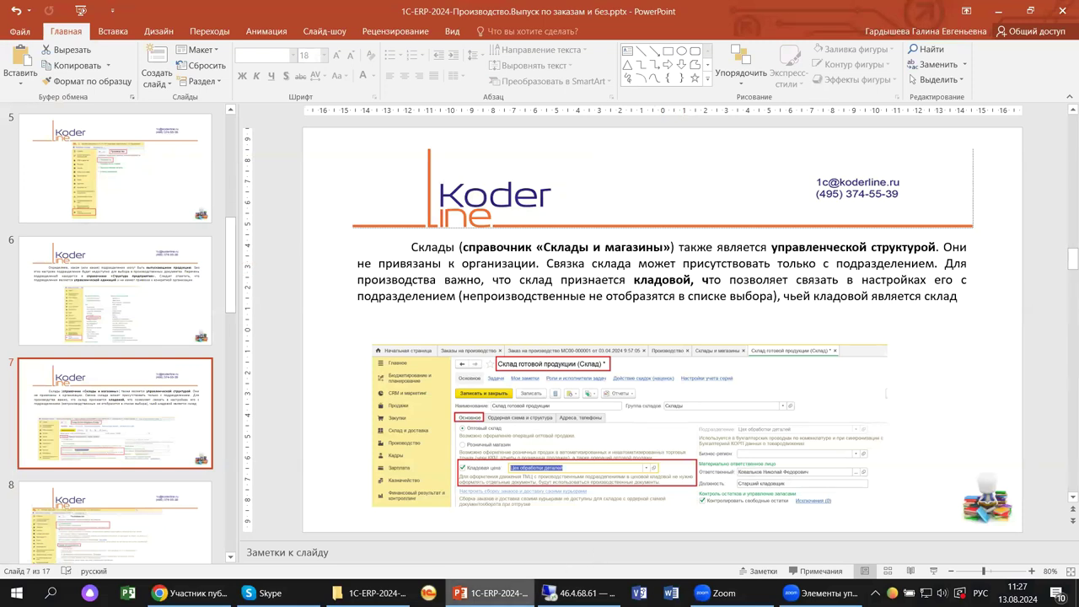
left_click(578, 593)
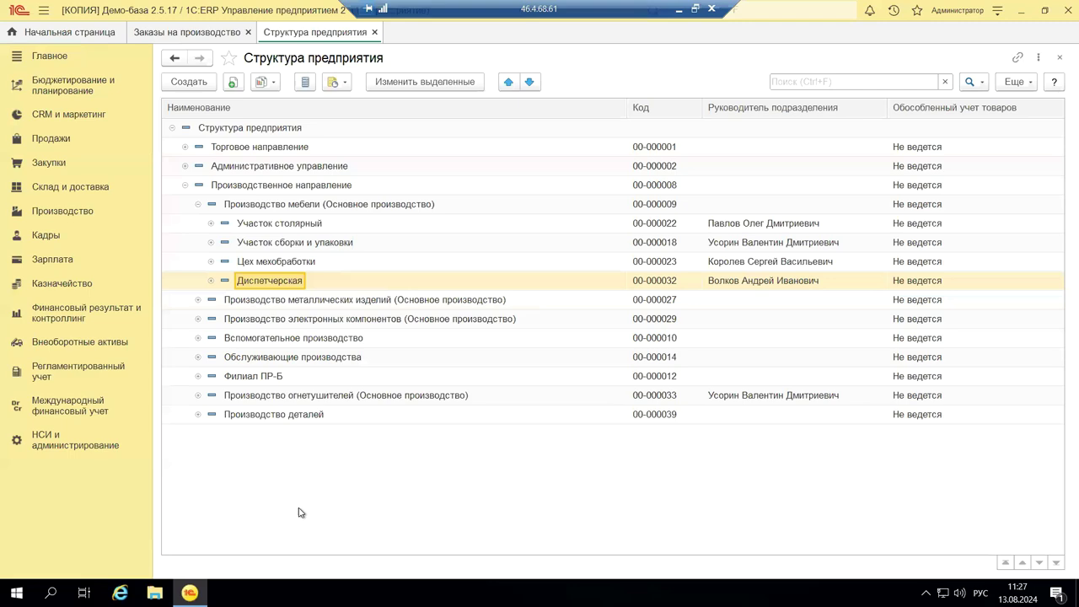
left_click(93, 451)
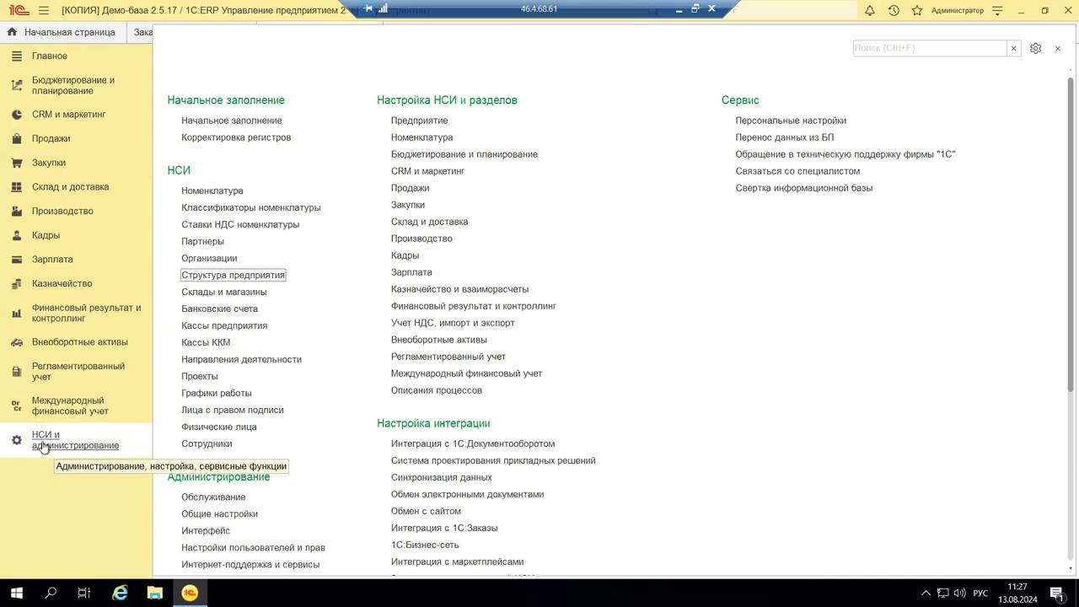
left_click(247, 293)
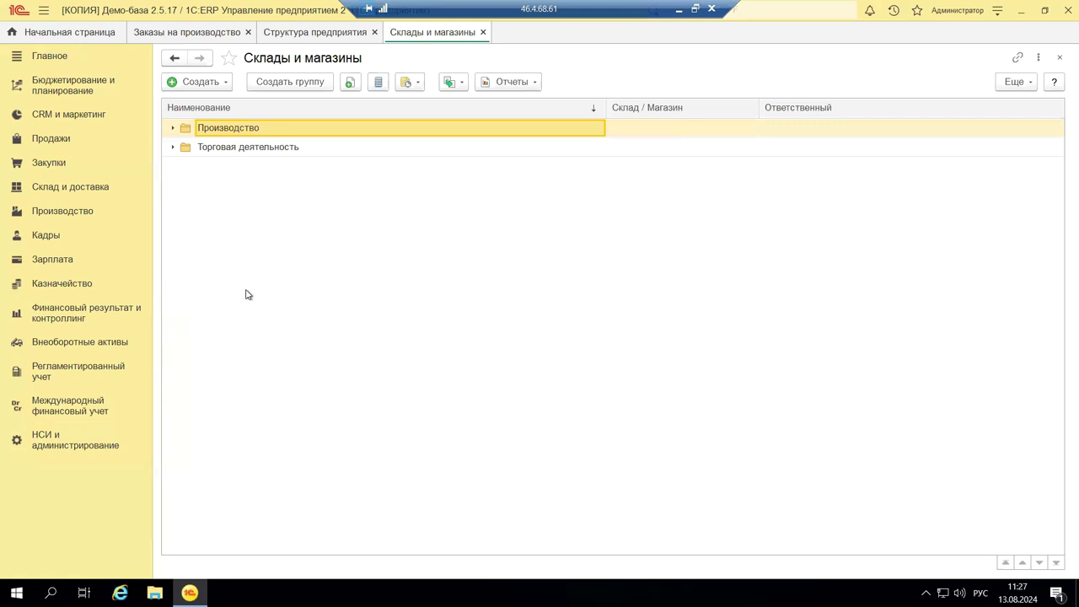
Expand the Производство and Склады groups and open the Склад готовой продукции card
left_click(173, 128)
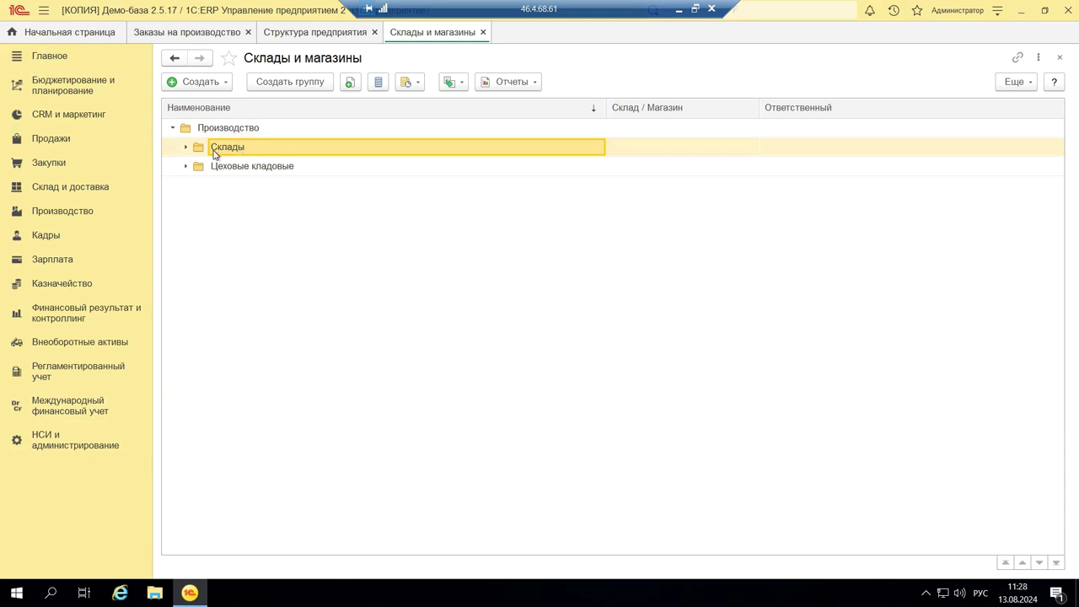
left_click(187, 147)
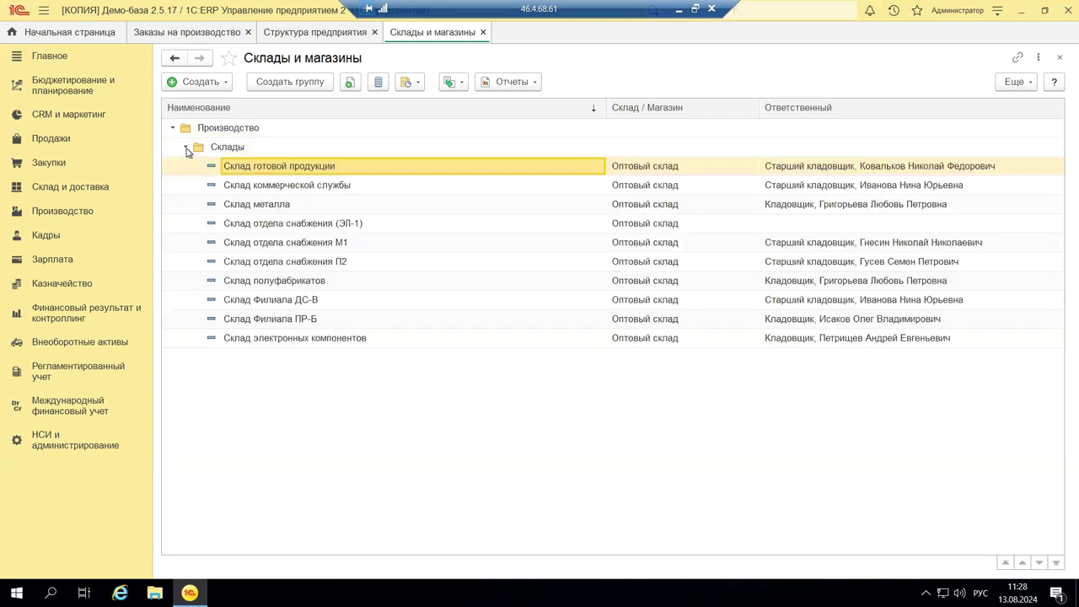
double_click(267, 173)
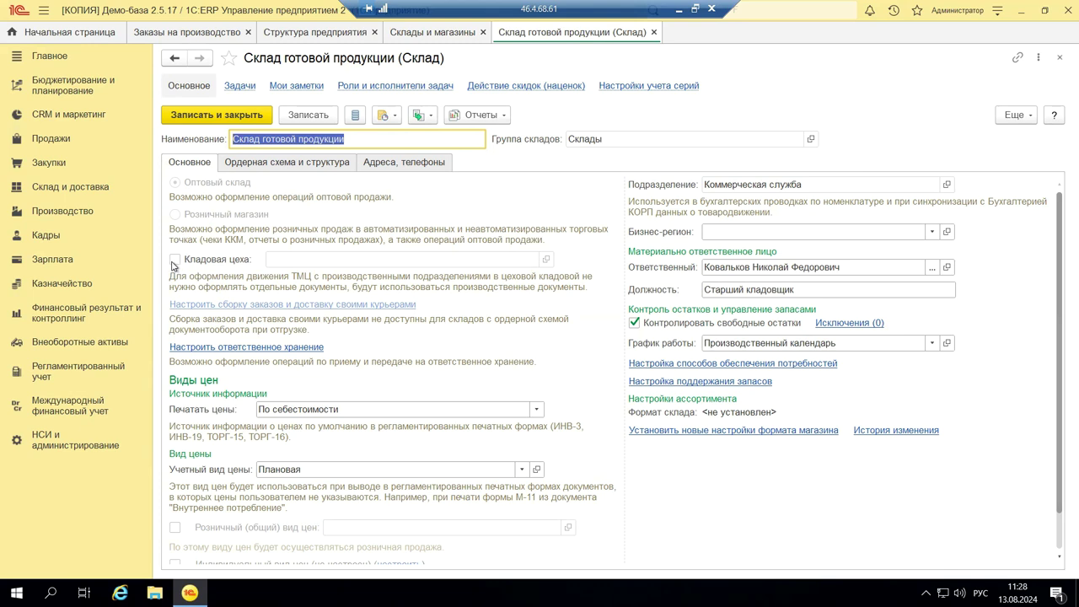
Try enabling Кладовая цеха for Склад готовой продукции with Цех упаковки огнетушителей as its department, and discard the card changes
left_click(1024, 115)
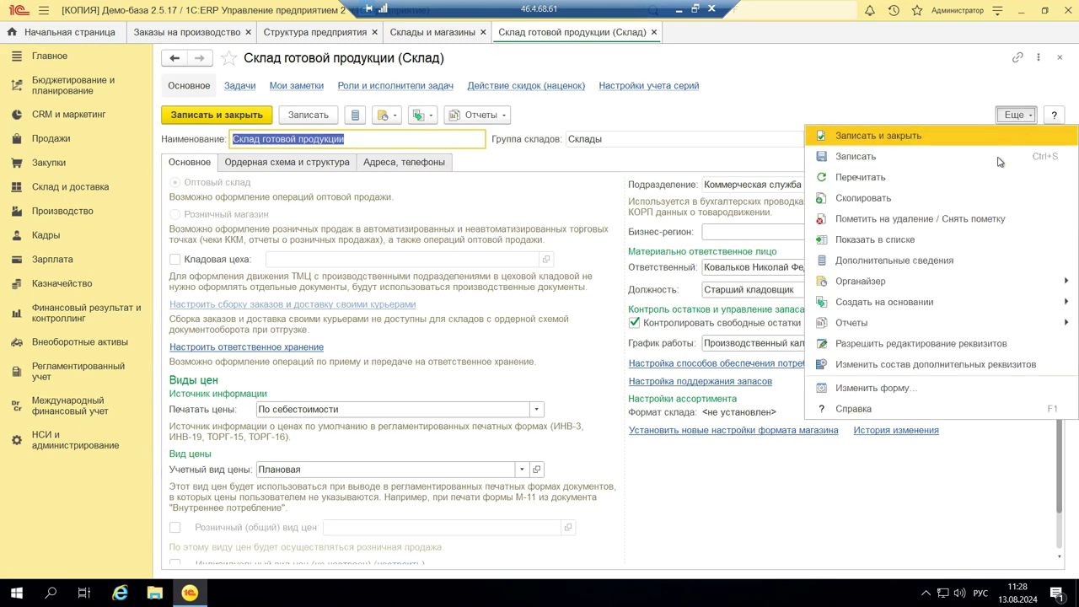
left_click(908, 348)
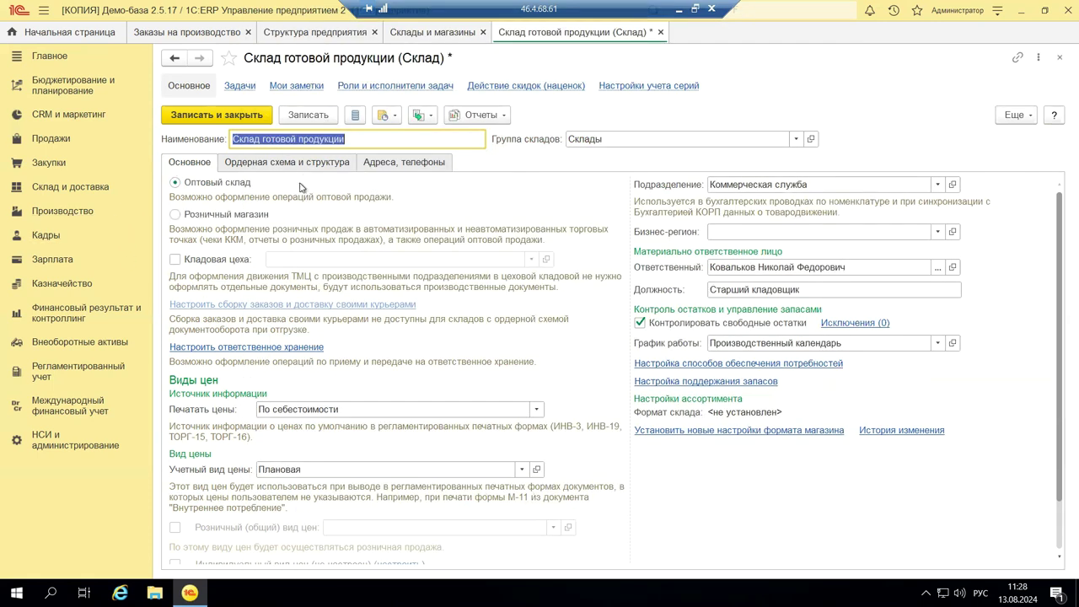
left_click(175, 263)
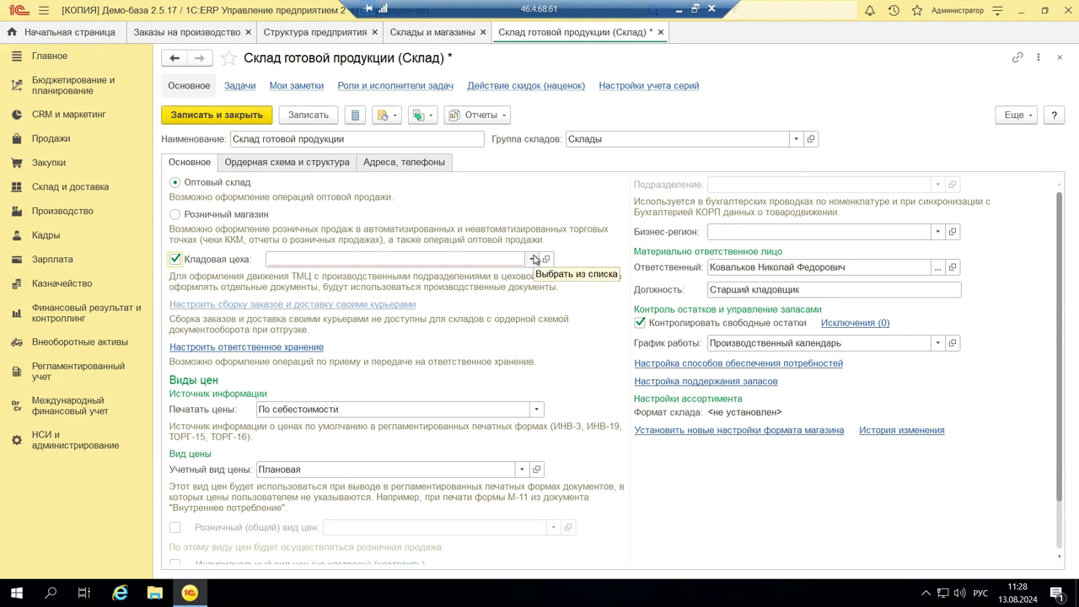
left_click(533, 260)
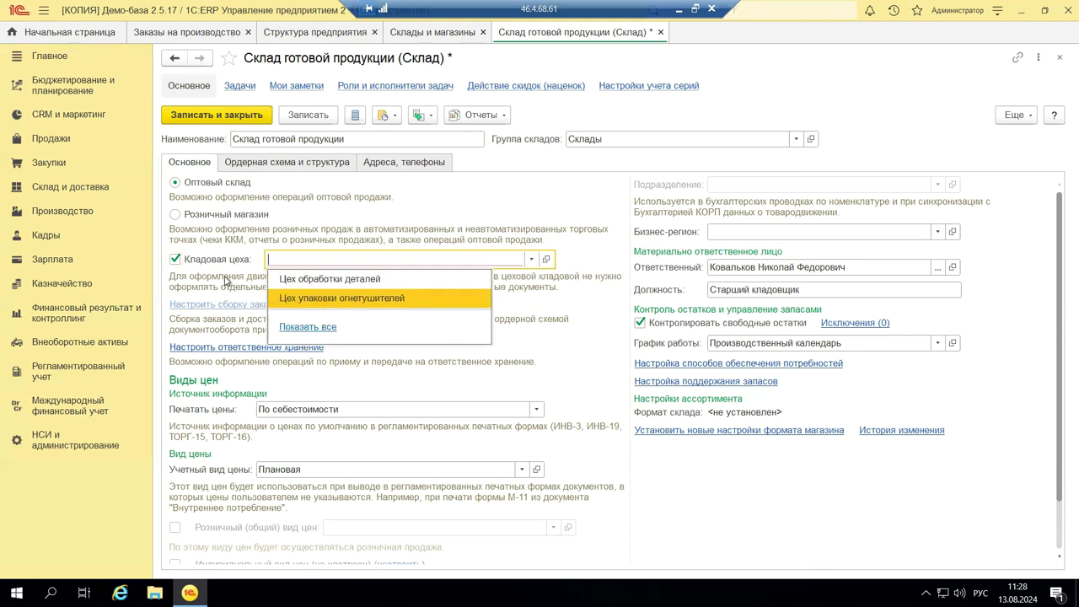
left_click(291, 300)
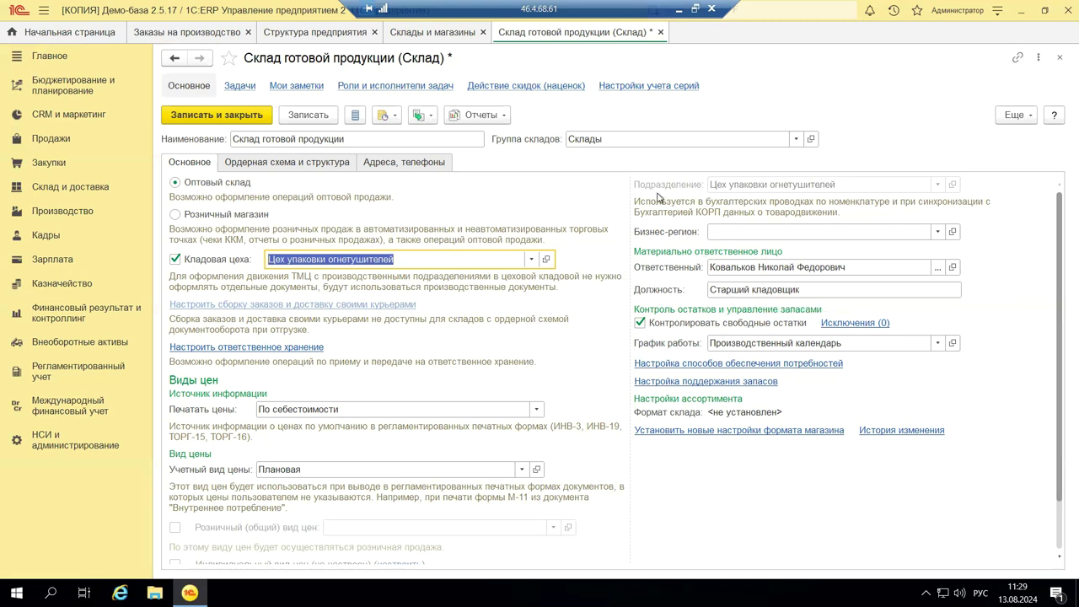
left_click(1060, 61)
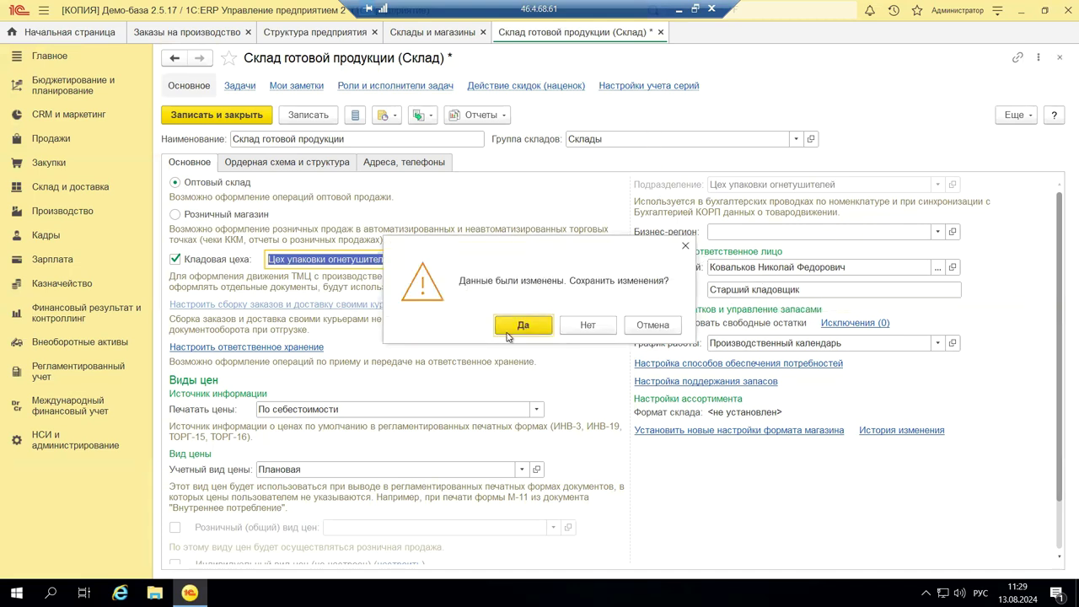
left_click(598, 336)
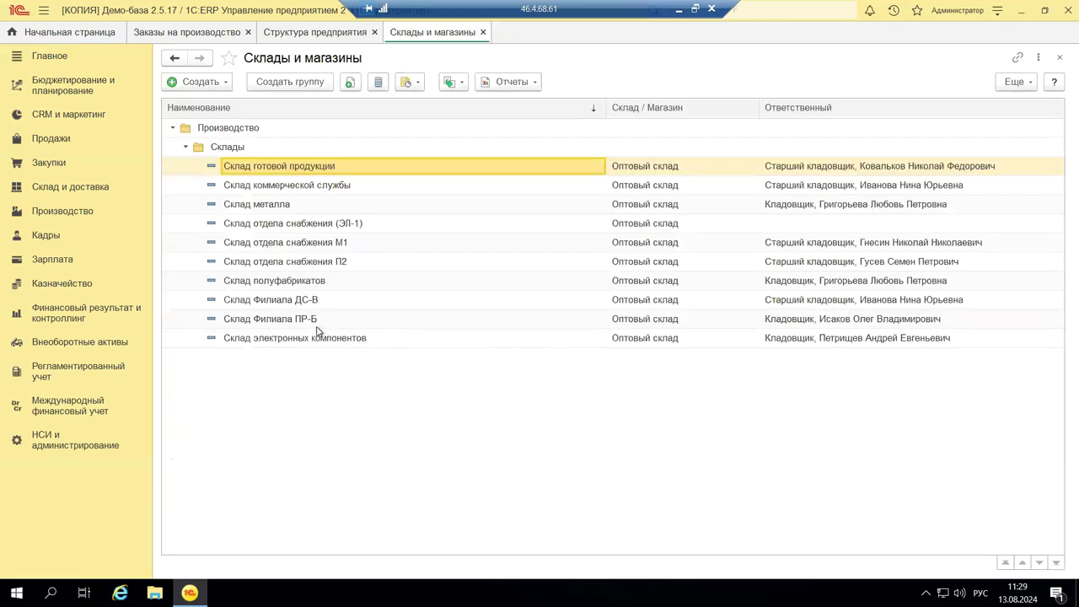
Close the Склады и магазины catalogue and switch to the PowerPoint presentation to show slide 8 with the Производство settings
left_click(1059, 59)
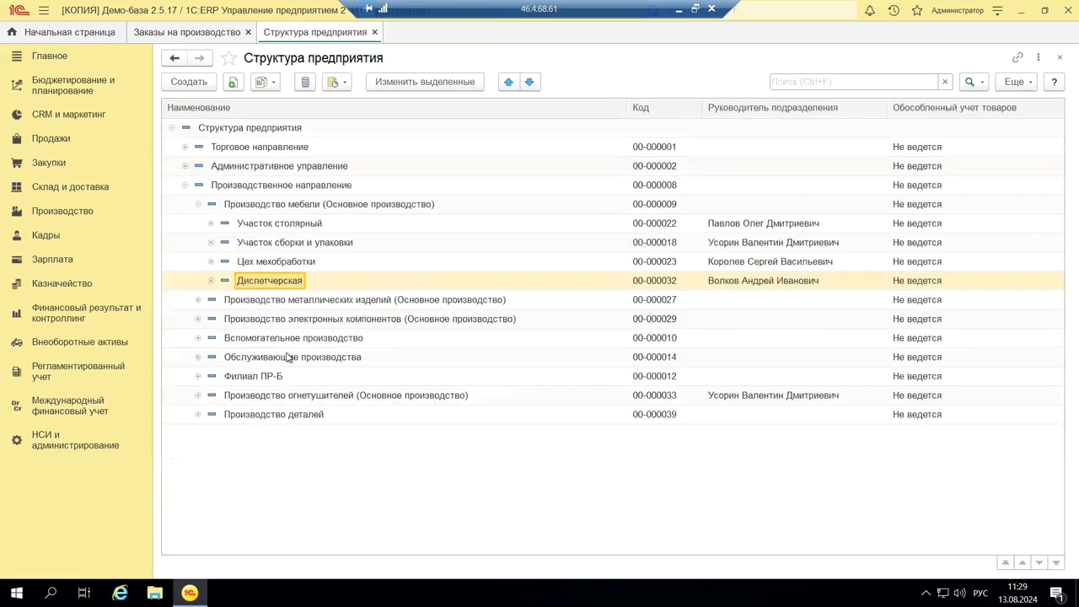
left_click(35, 447)
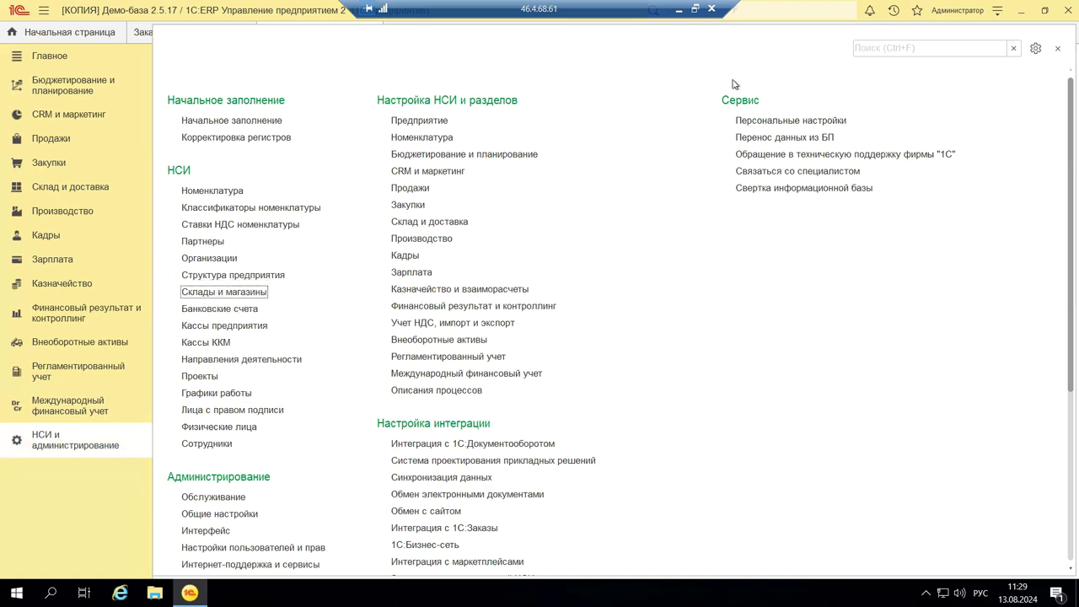
left_click(677, 10)
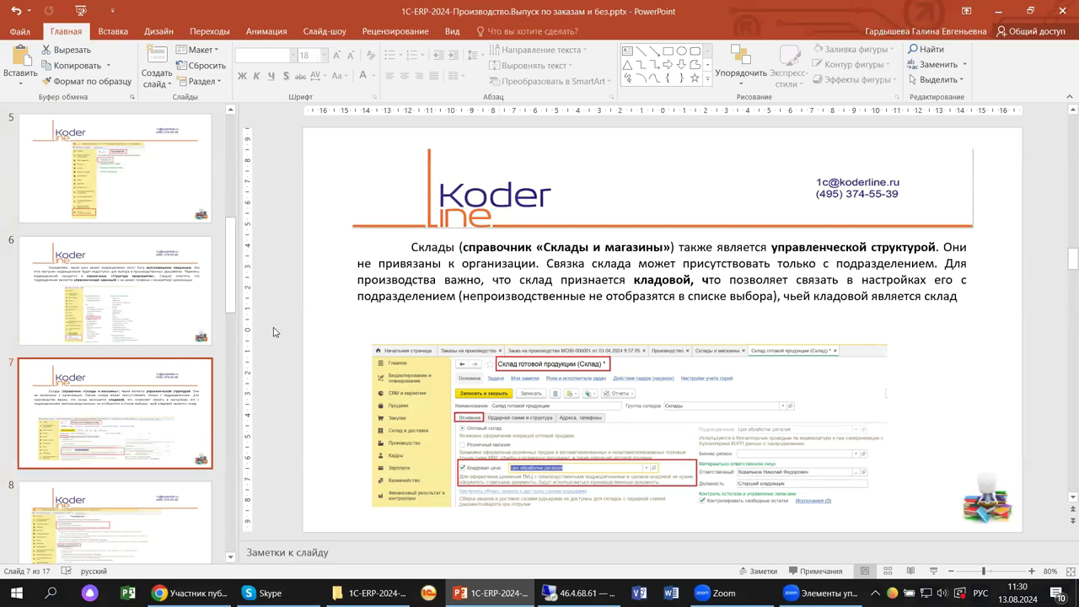
scroll(285, 323, "down", 3)
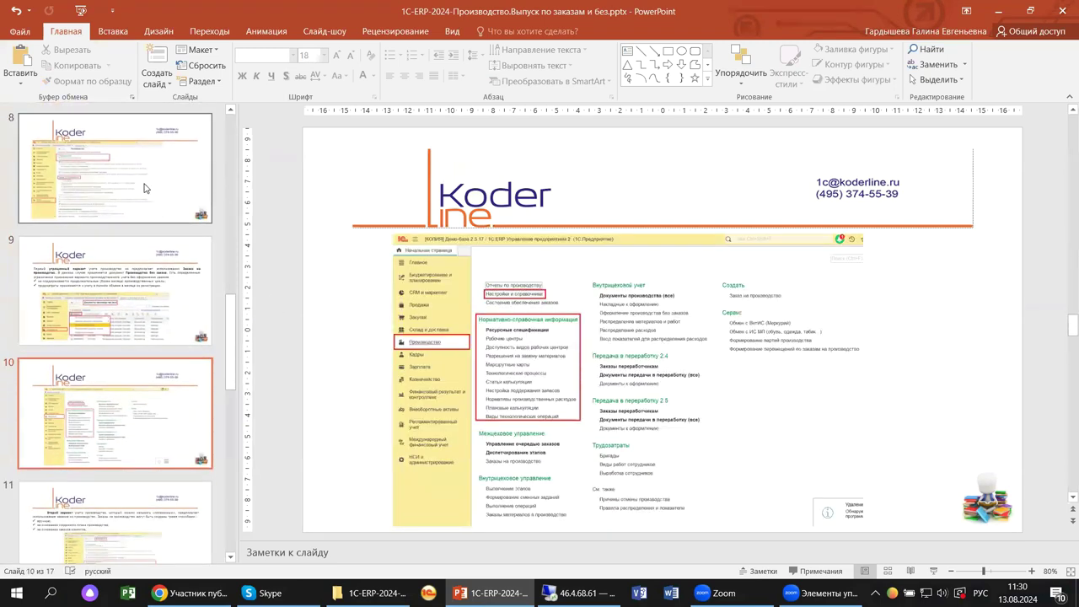
left_click(144, 192)
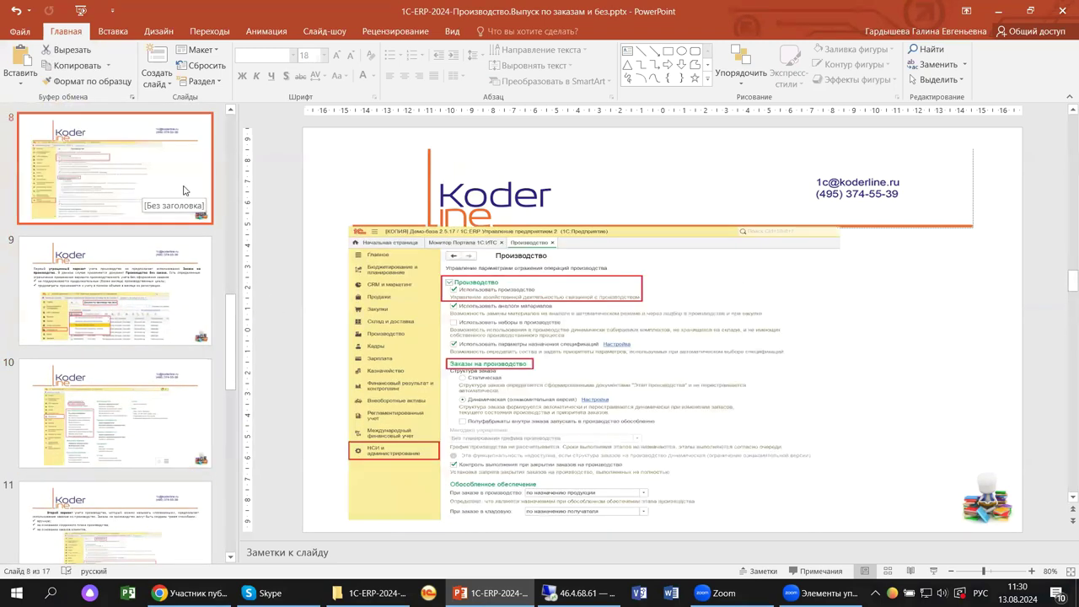
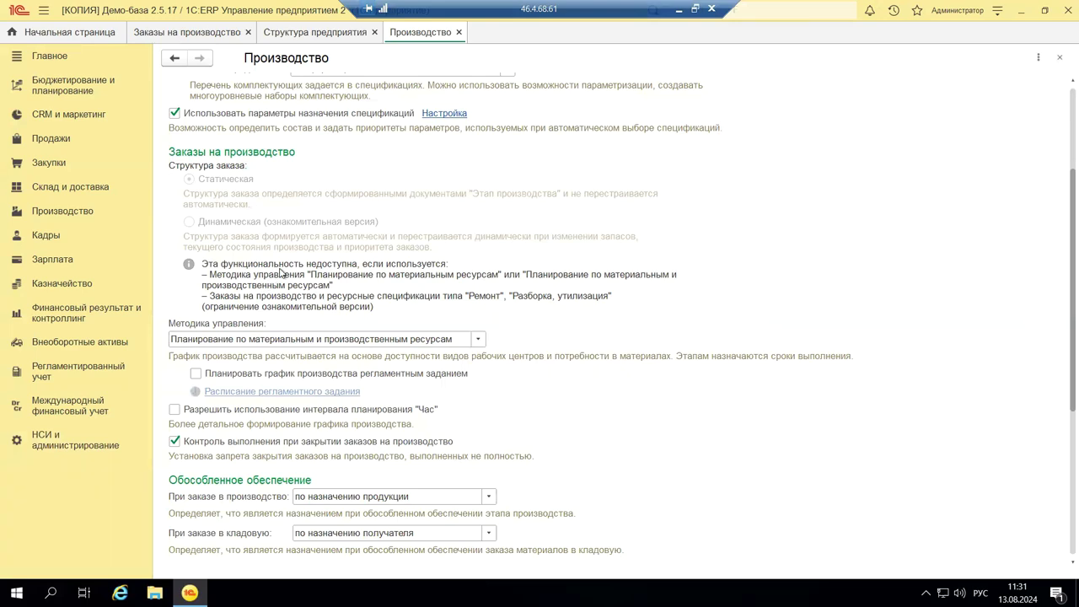
Close the Производство settings page and switch to PowerPoint to review slides 9 and 10 on order-free production and production reference data
left_click(1061, 59)
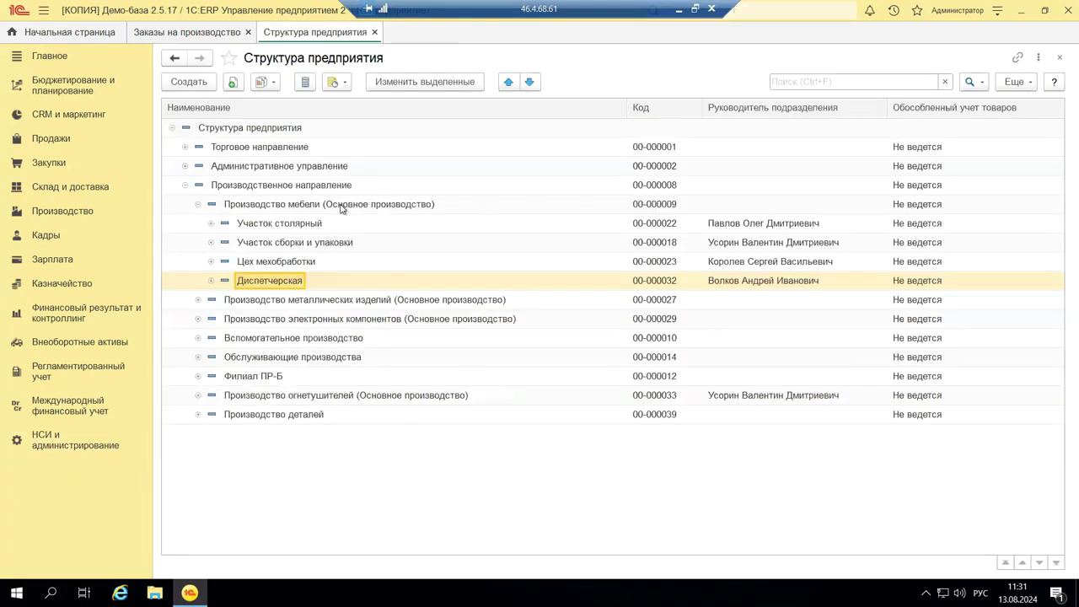
left_click(680, 9)
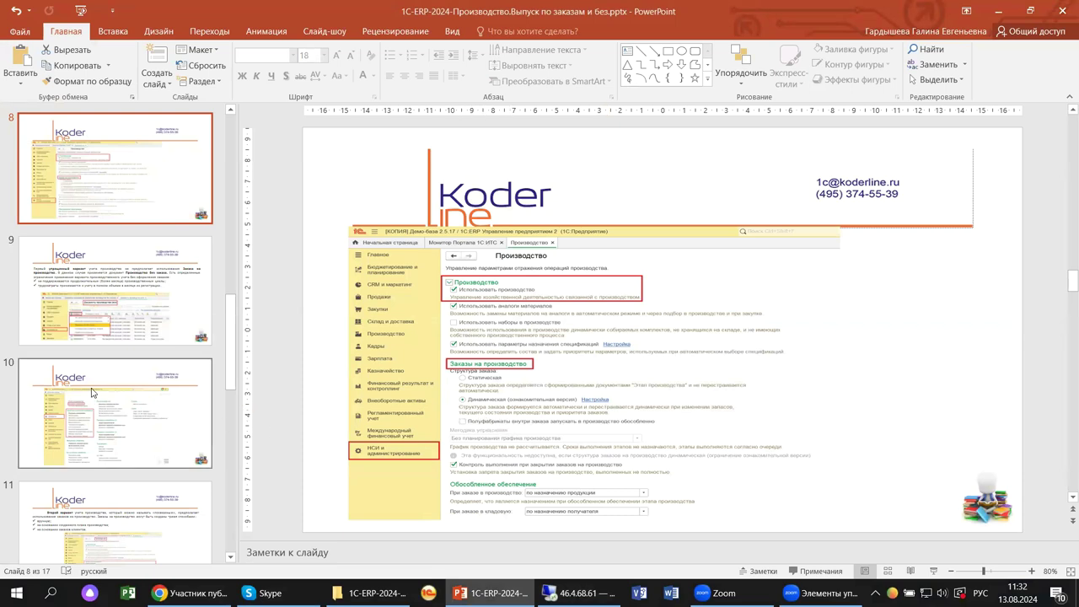
left_click(107, 307)
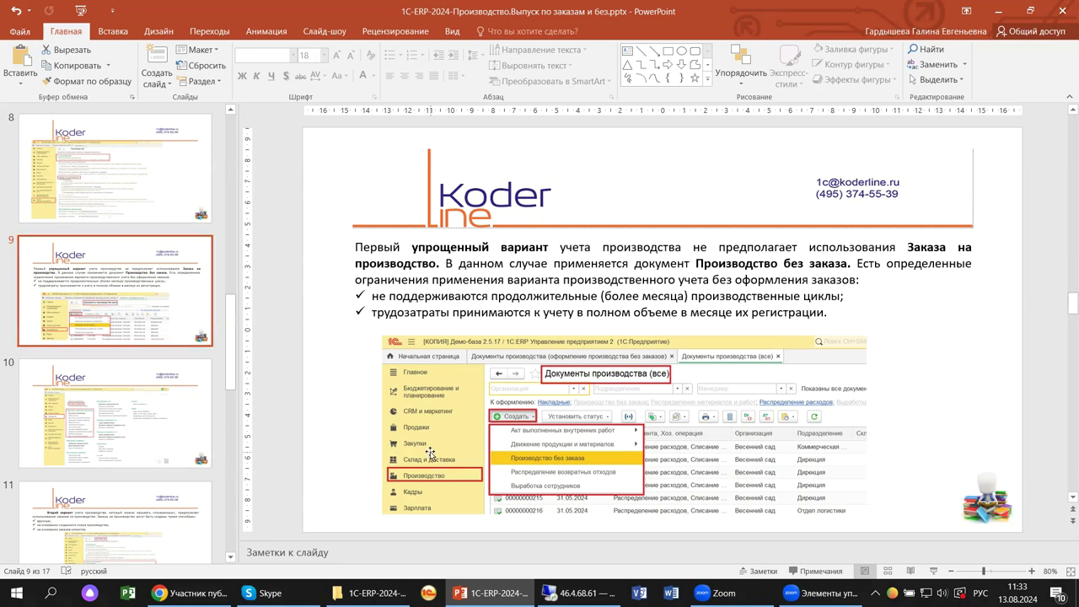
left_click(130, 423)
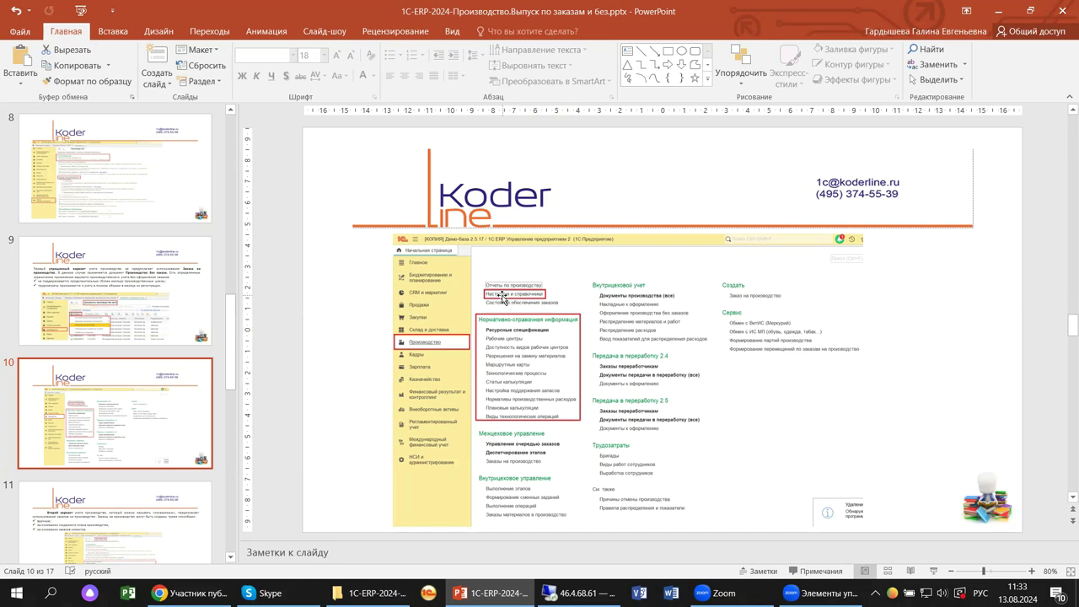
Switch to the remote 1C:ERP session, examine Производственные подразделения in the production Настройки и справочники, and close that list
left_click(577, 593)
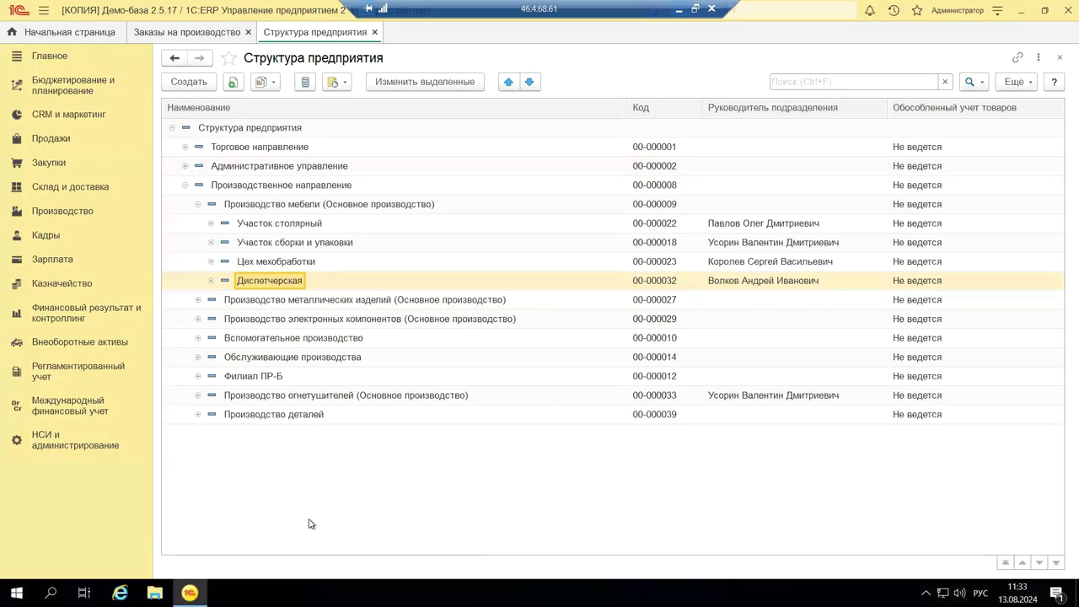
left_click(44, 211)
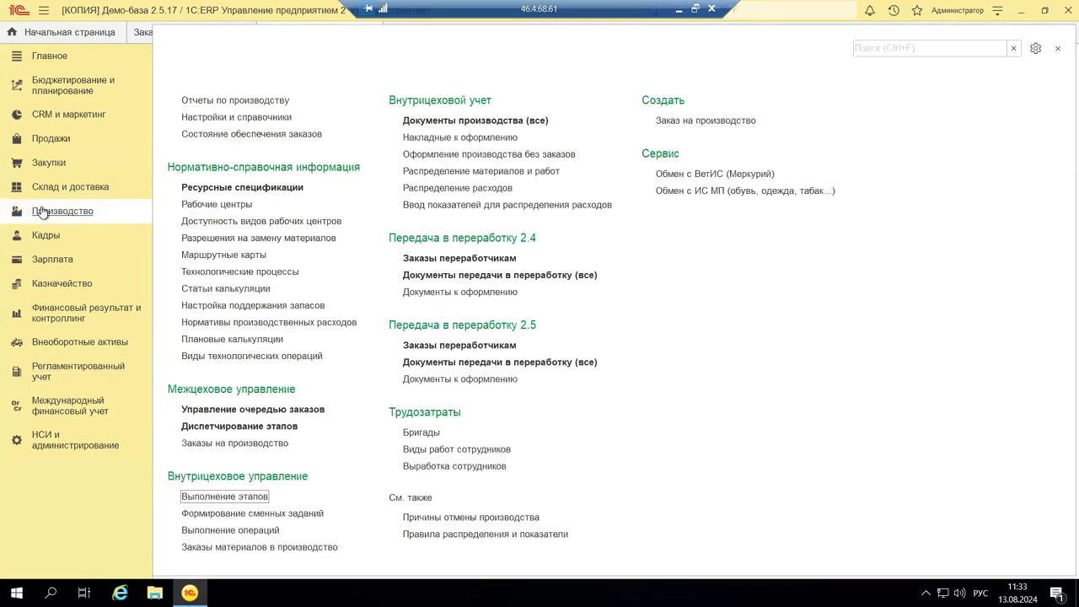
left_click(205, 120)
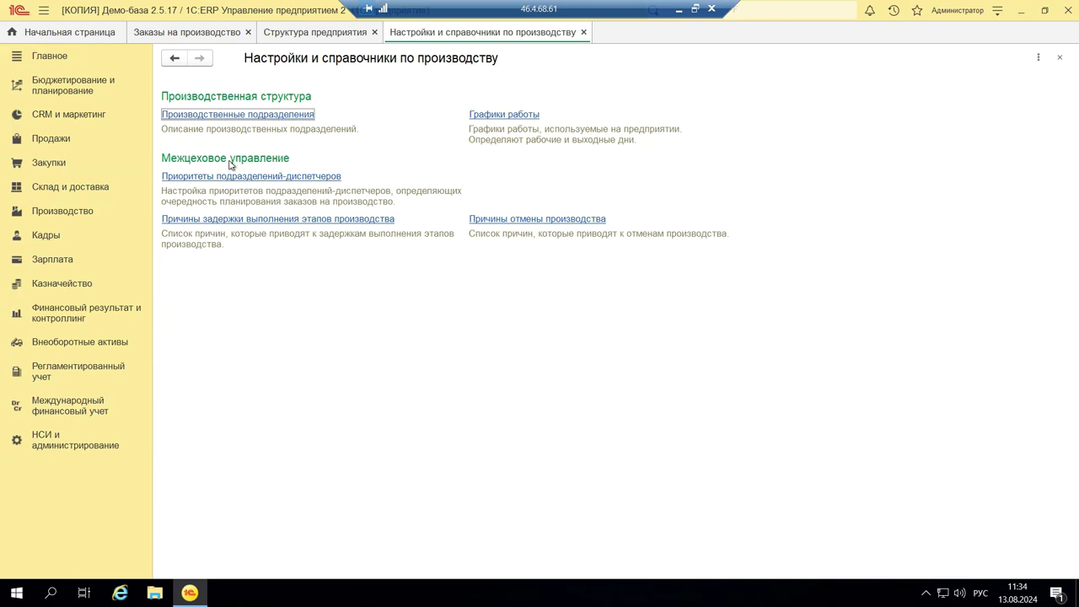
left_click(188, 120)
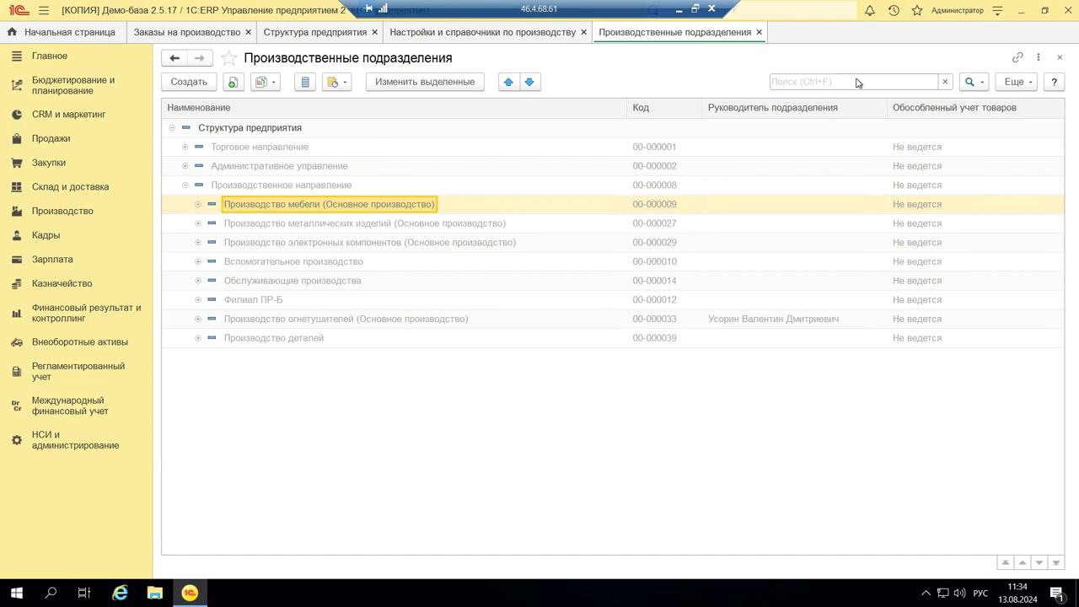
left_click(1060, 56)
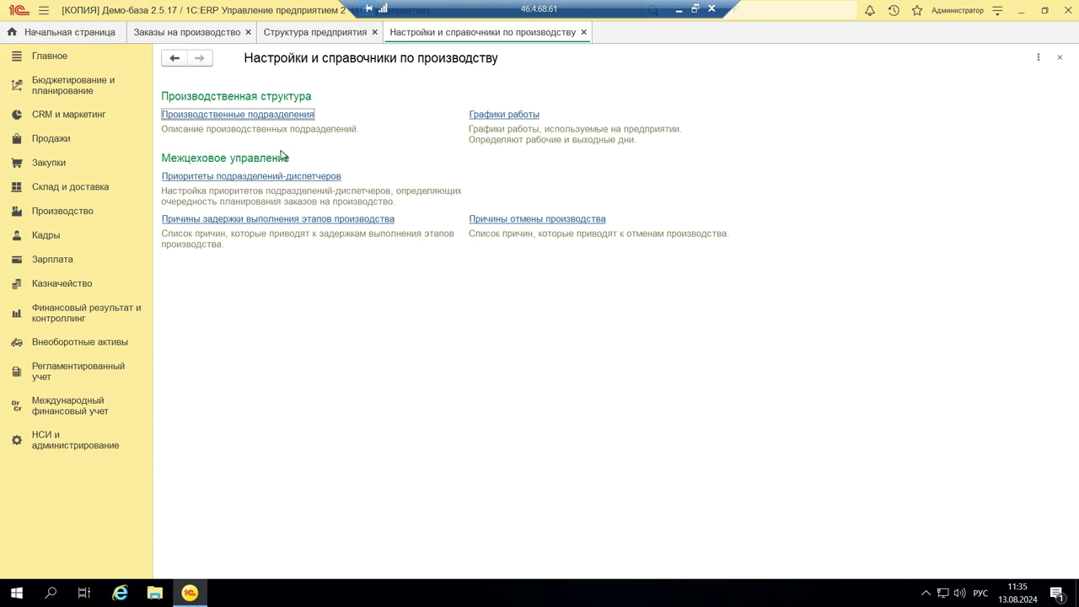
Examine the priority order of ПДО and Диспетчерская in Приоритеты подразделений-диспетчеров, and close it along with the production settings page
left_click(178, 177)
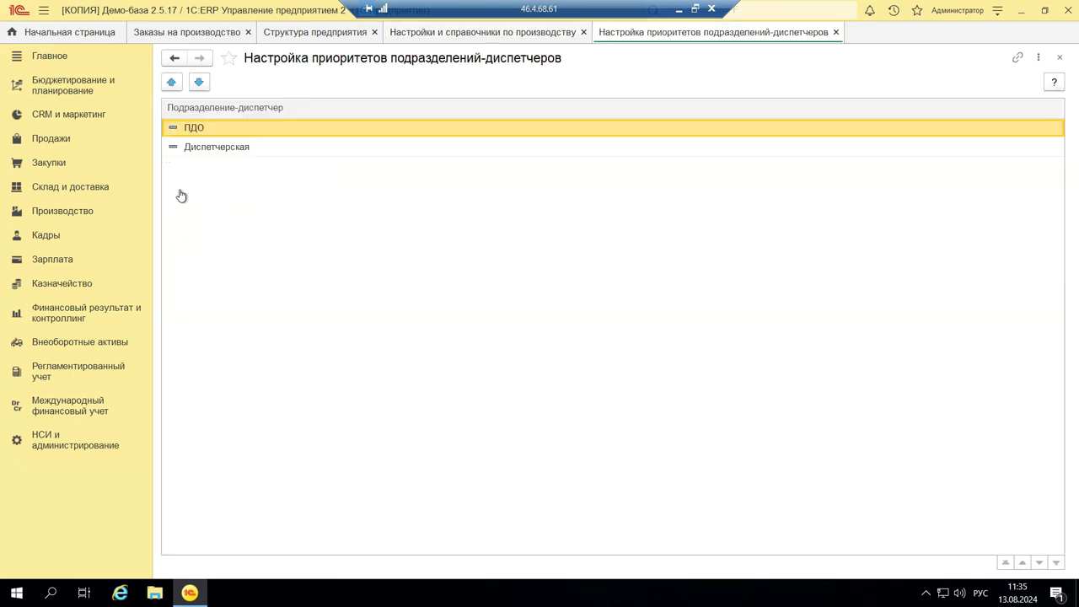
left_click(196, 148)
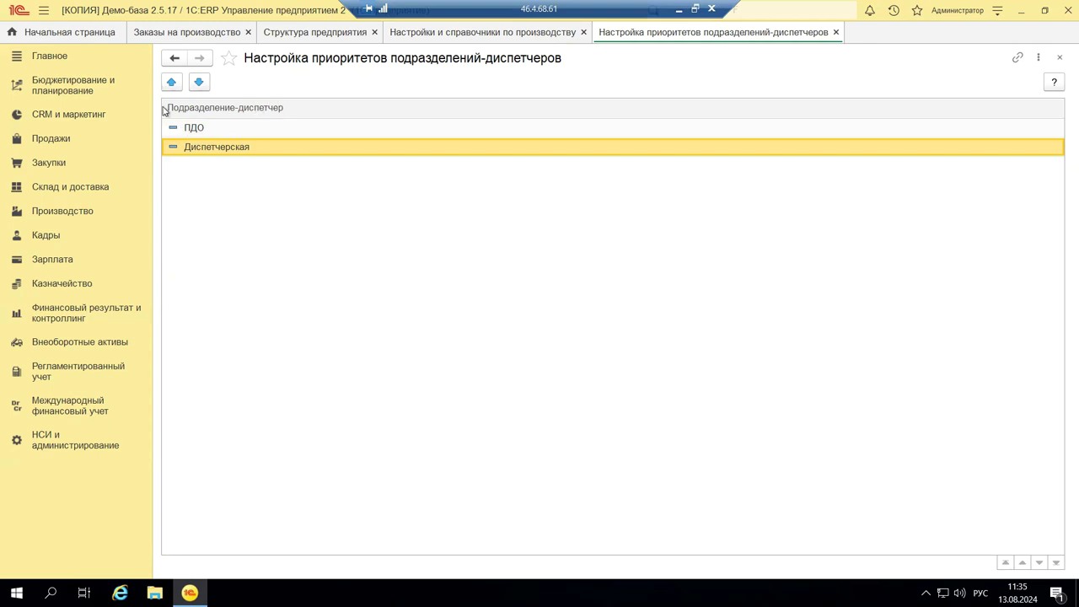
left_click(1060, 58)
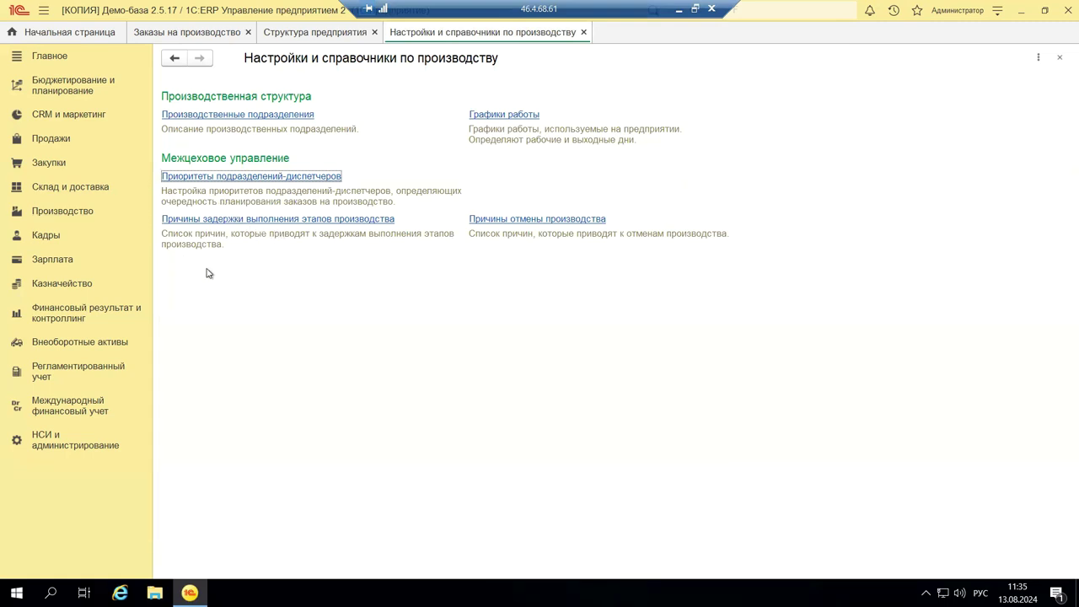
left_click(1058, 56)
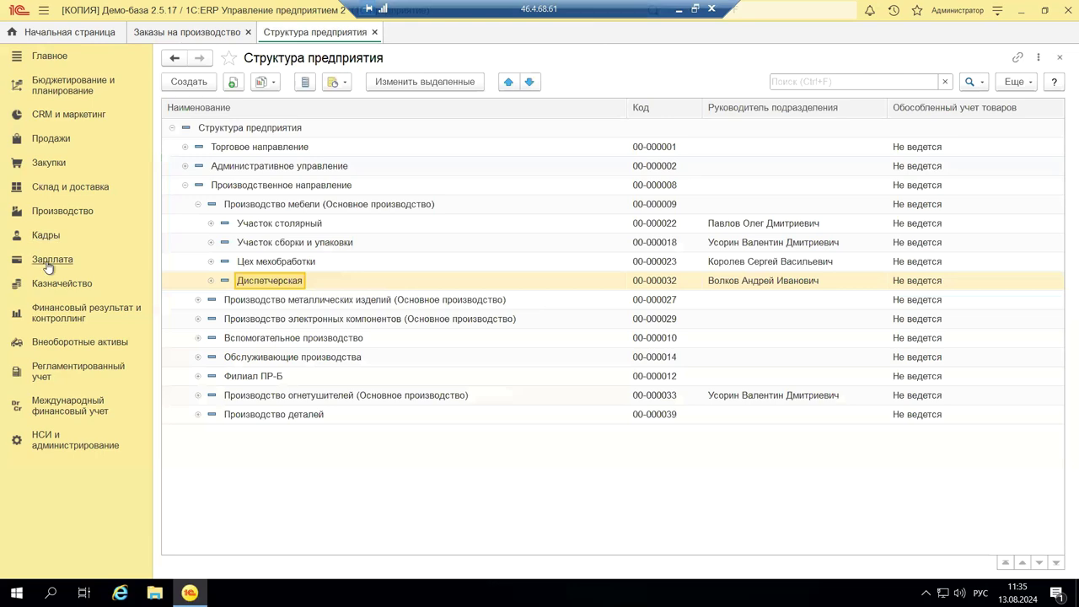
Open the Маршрутные карты catalogue from Производство, look over a blank new route card, and close both without saving
left_click(63, 211)
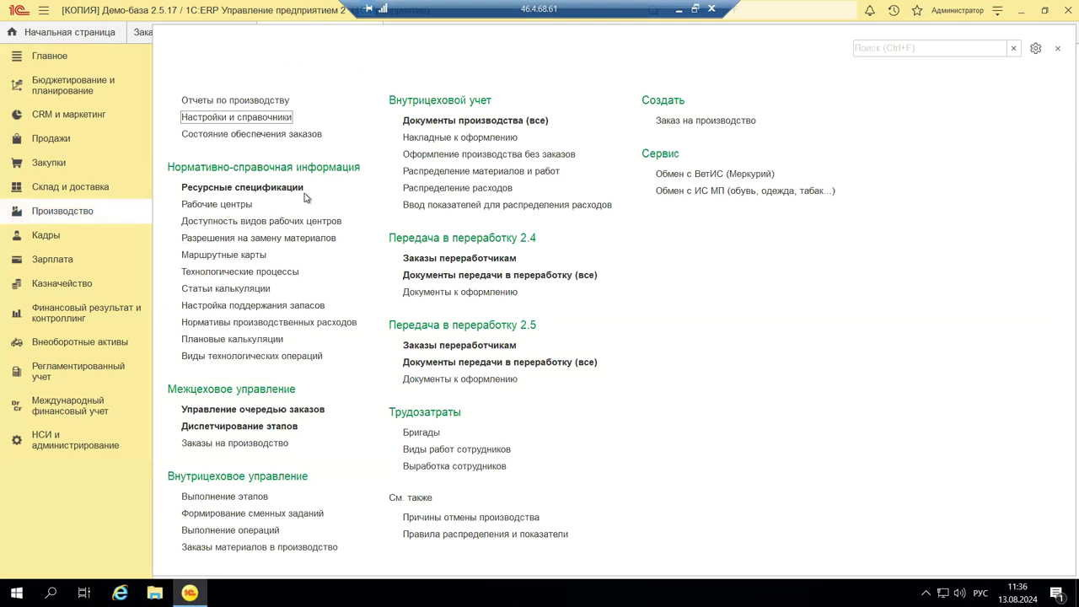
left_click(176, 188)
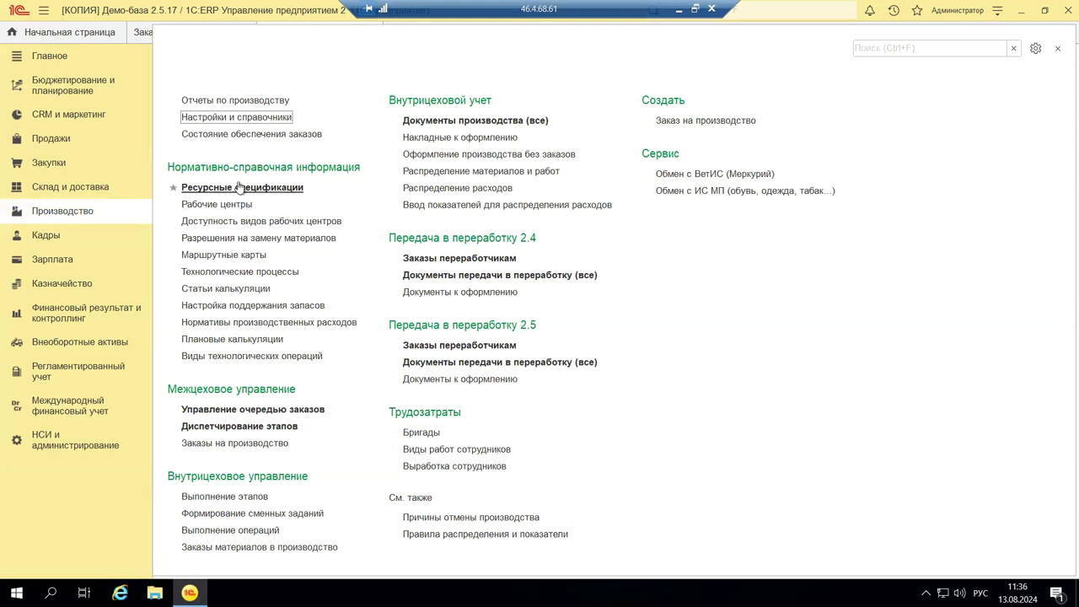
left_click(247, 257)
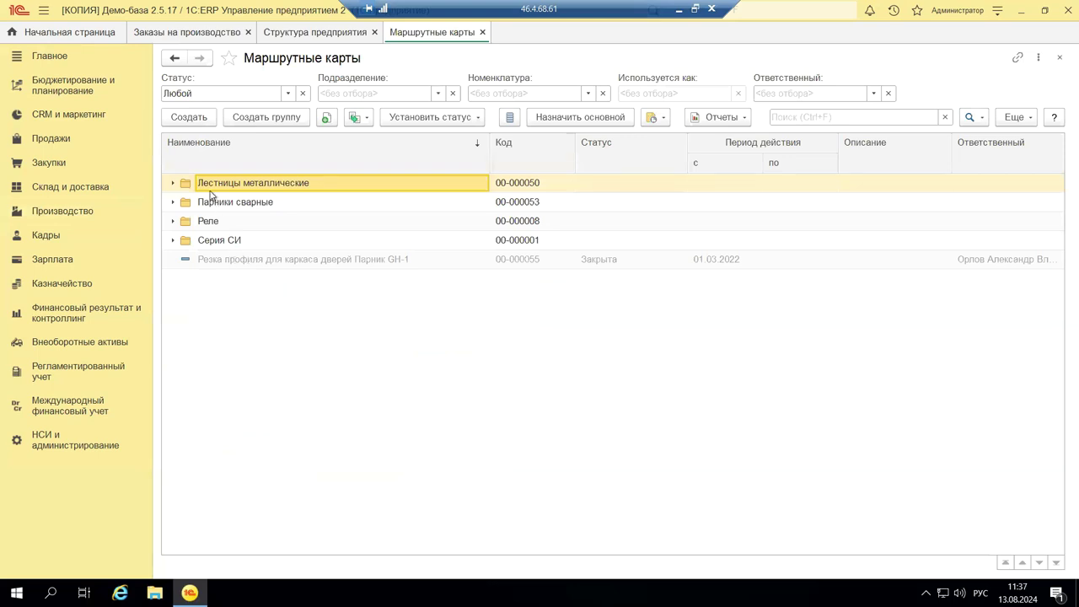
left_click(191, 120)
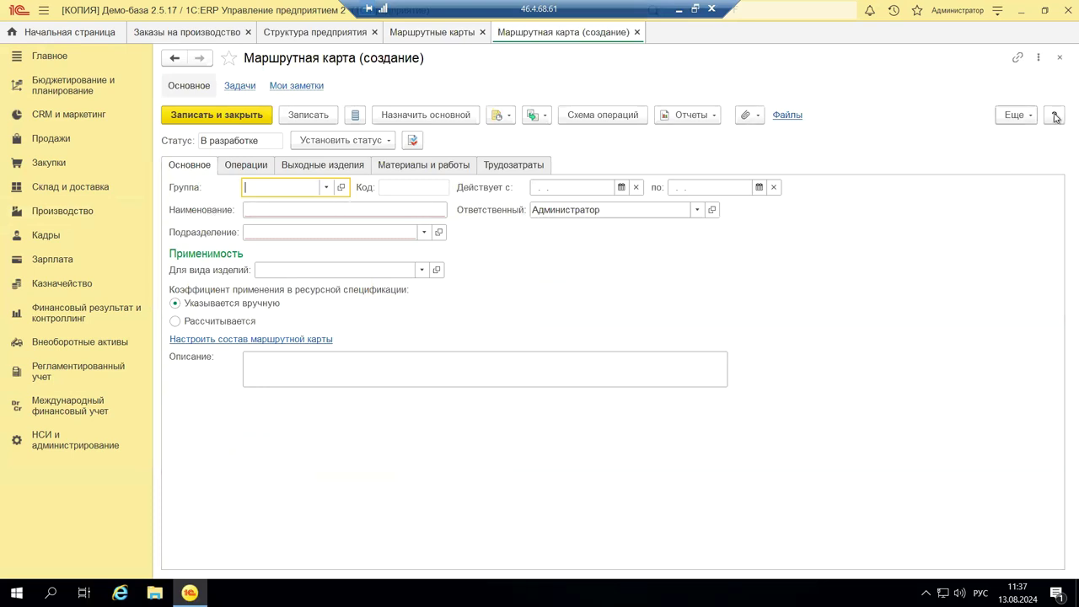
left_click(1061, 59)
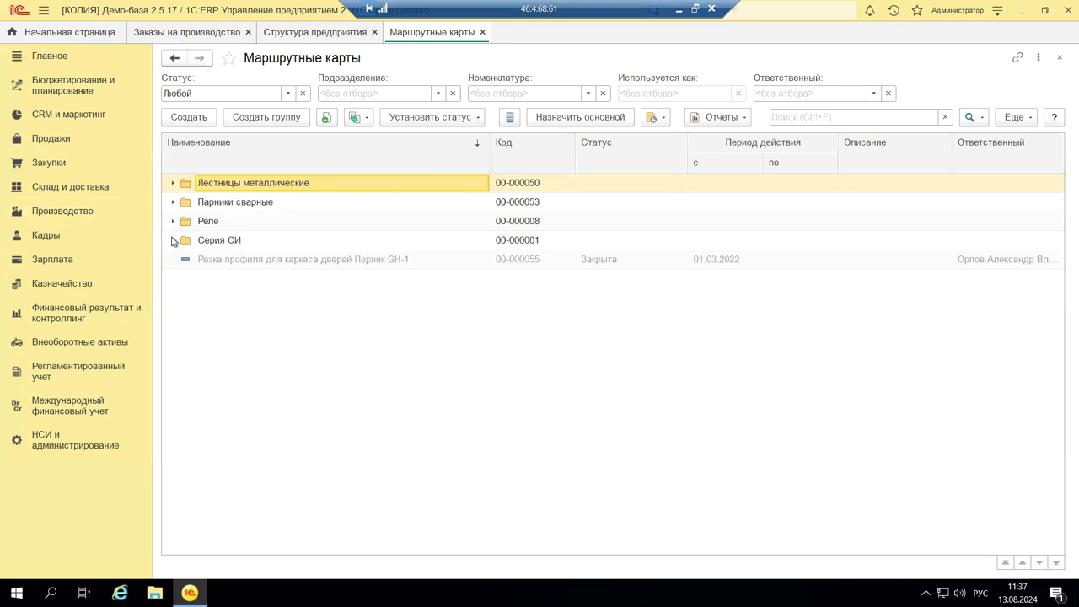
left_click(1061, 58)
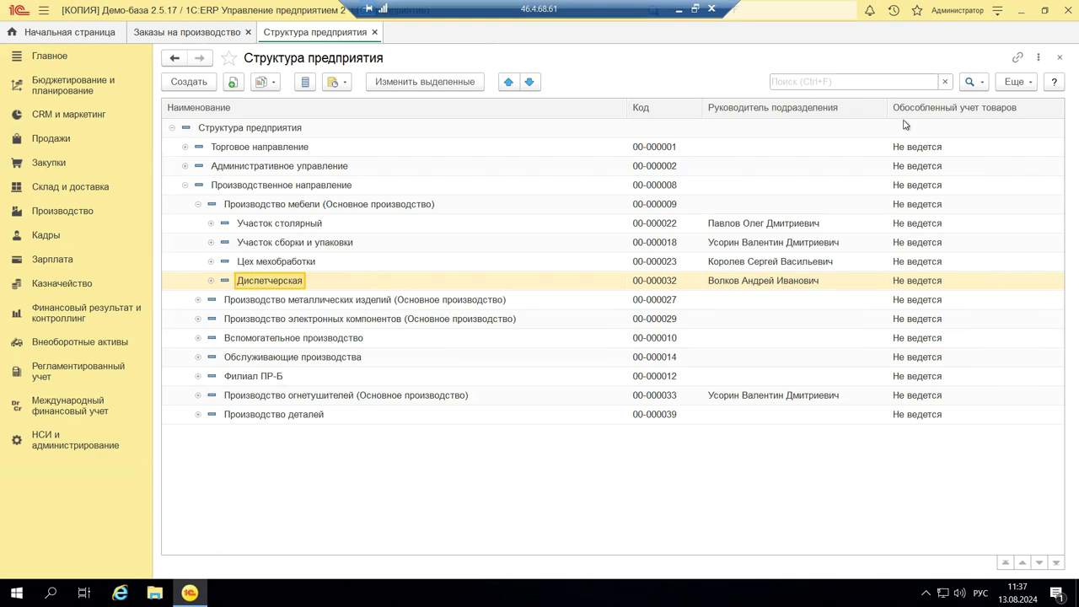
Close Структура предприятия and open the Заказы на производство list from the Производство section
left_click(1060, 57)
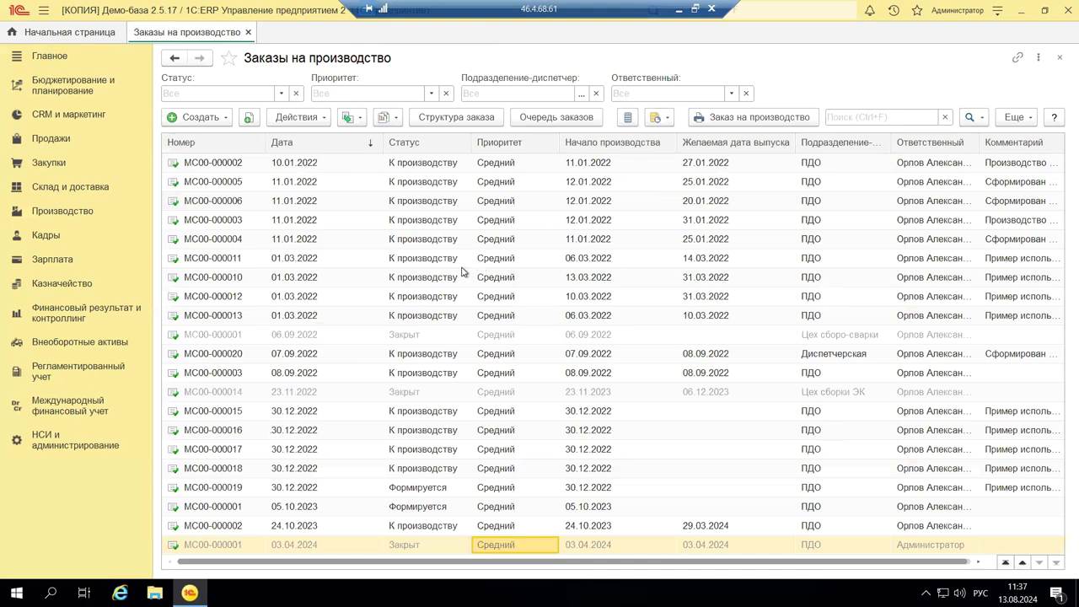
left_click(73, 215)
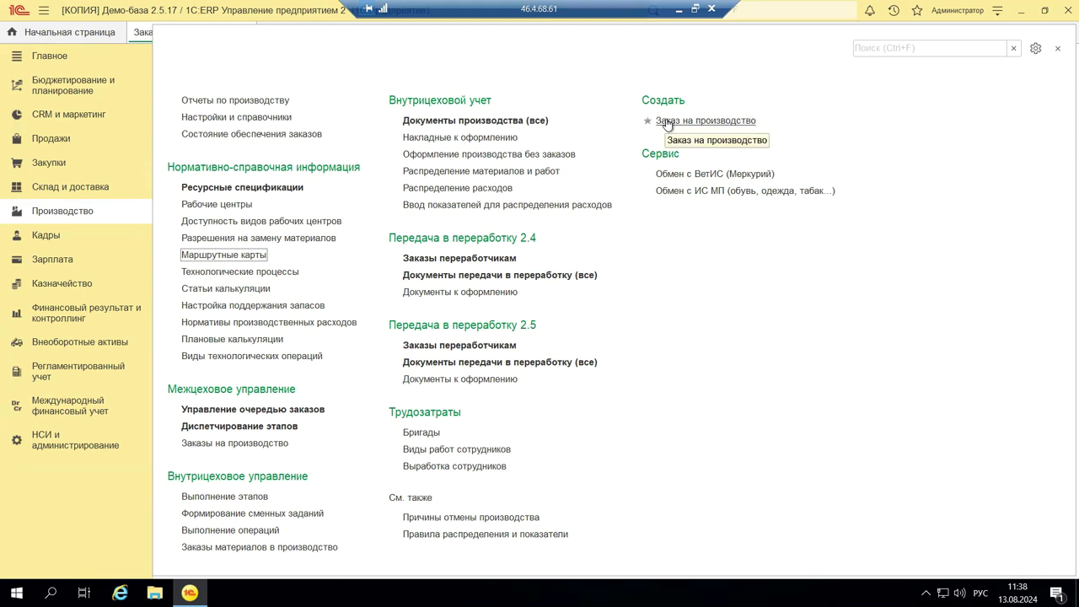
left_click(223, 447)
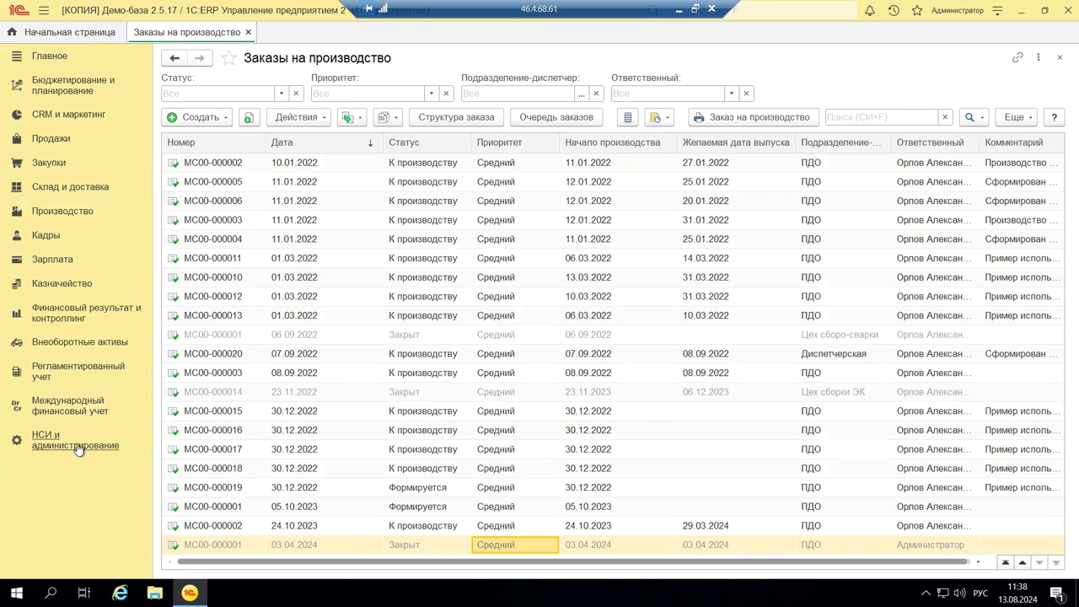
Open Оформление производства без заказов from the Производство section, look it over and close it
left_click(60, 212)
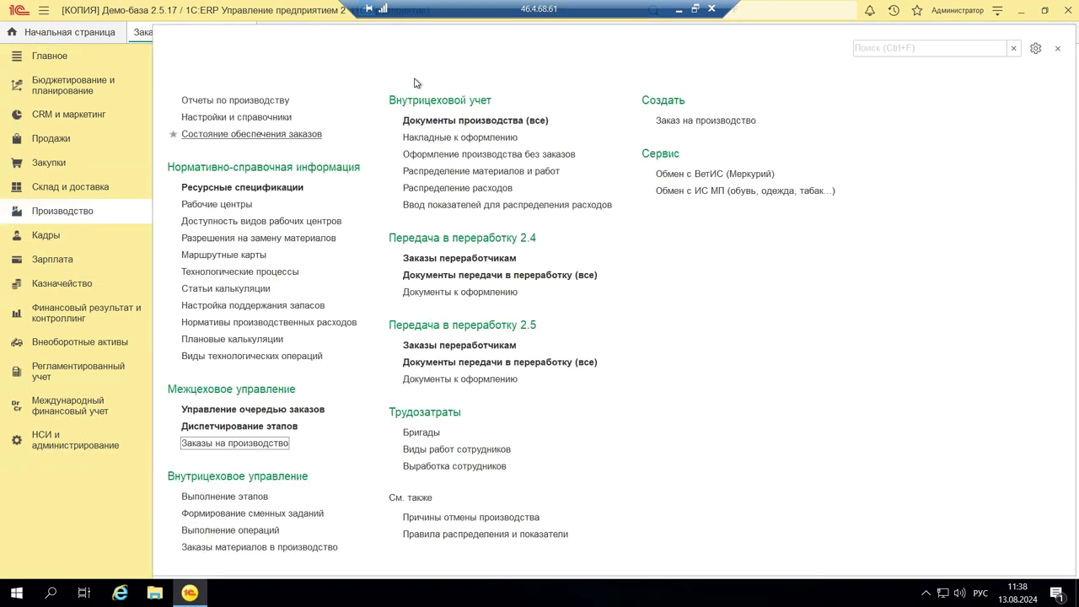
left_click(464, 155)
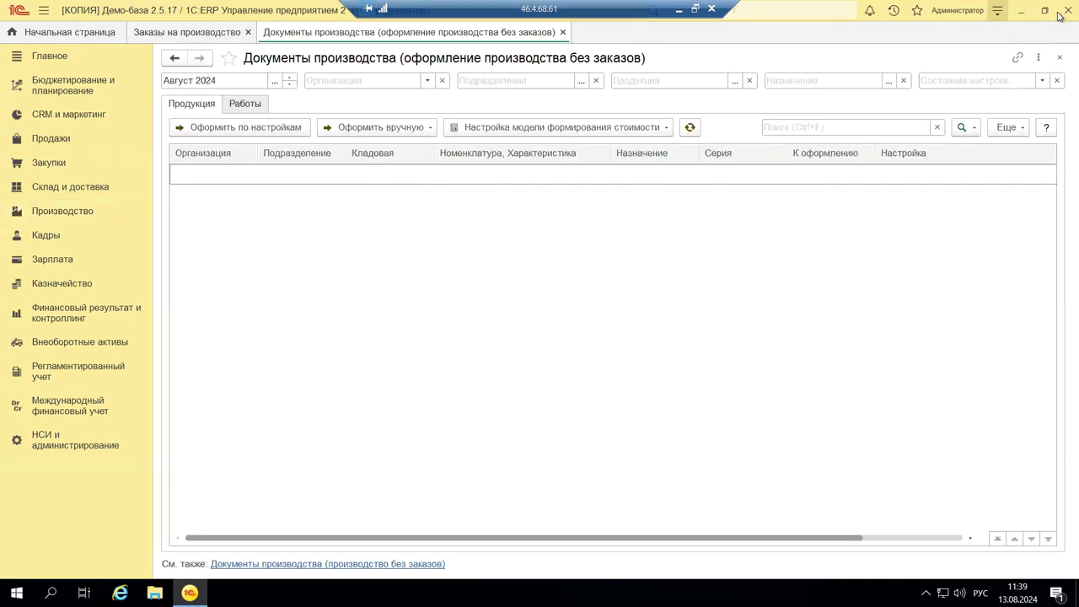
left_click(1059, 57)
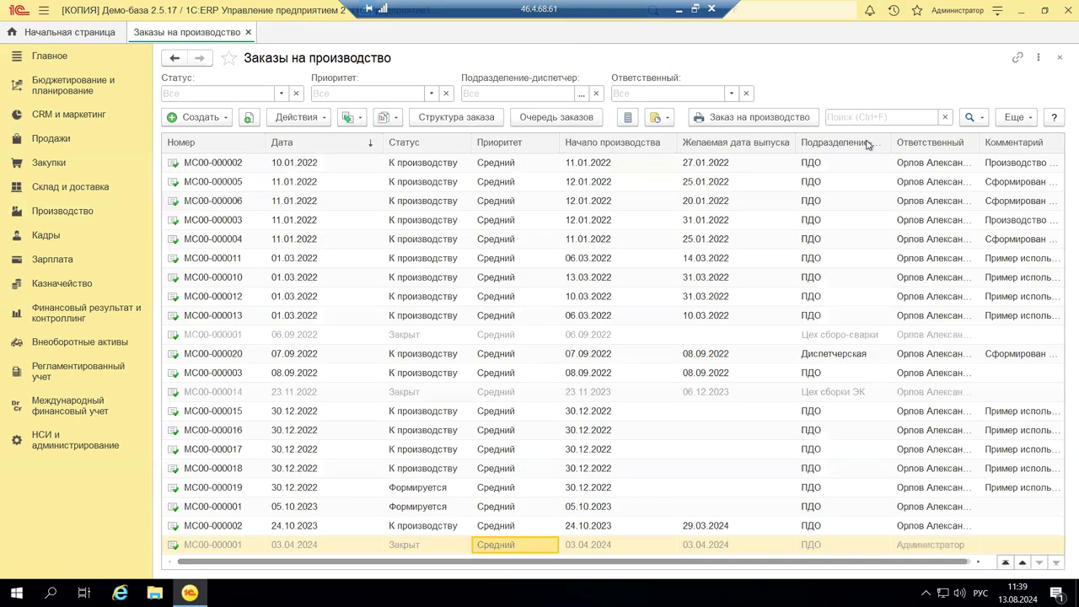
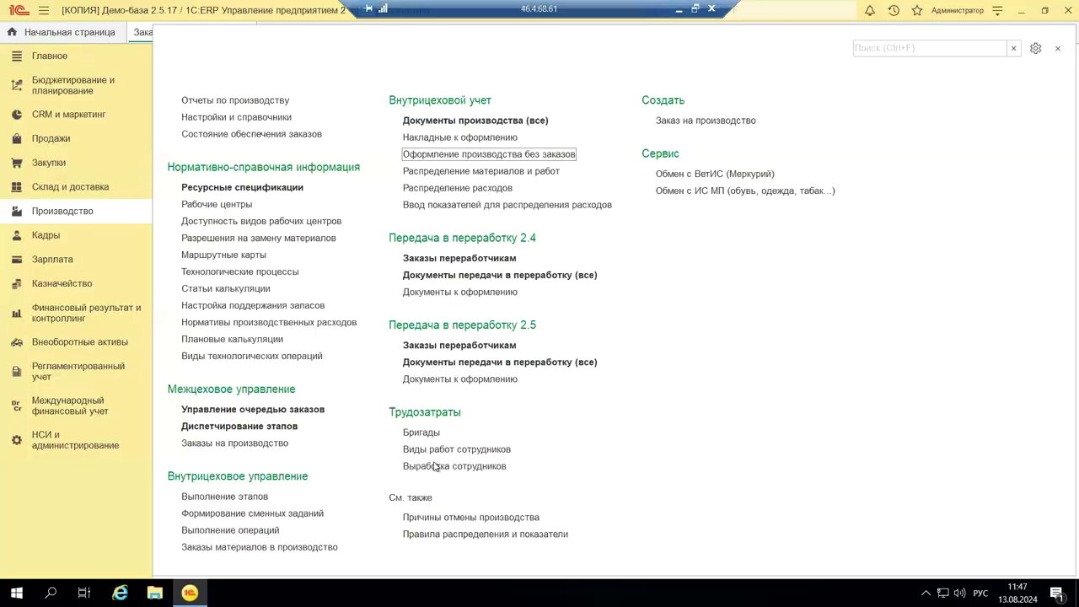
Open the order dated 24.10.2023 from Управление очередью заказов and look over its available Статус options without changing the status
left_click(218, 411)
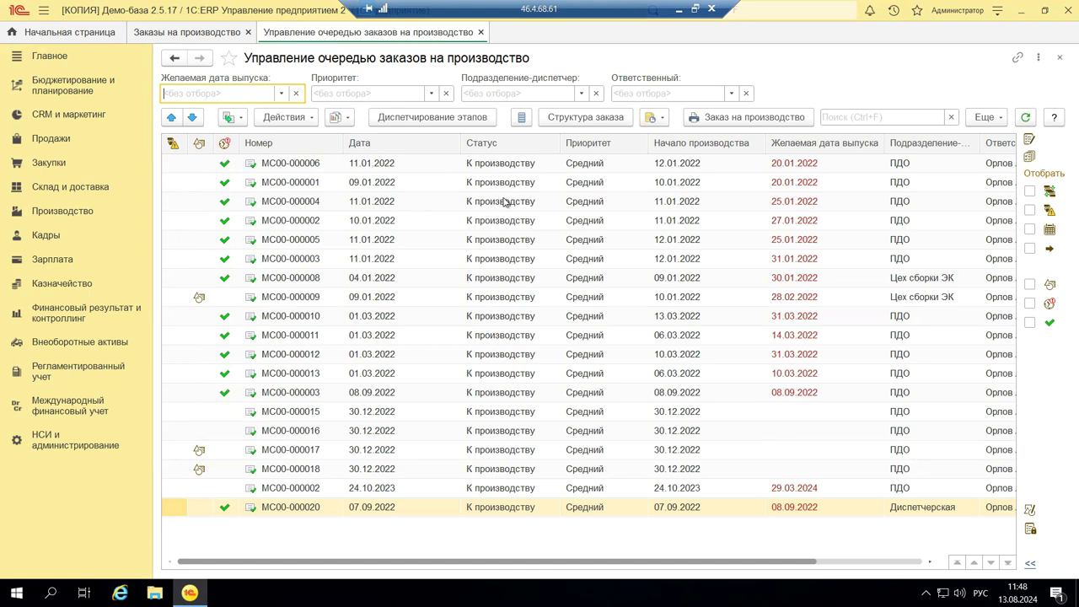
left_click(509, 494)
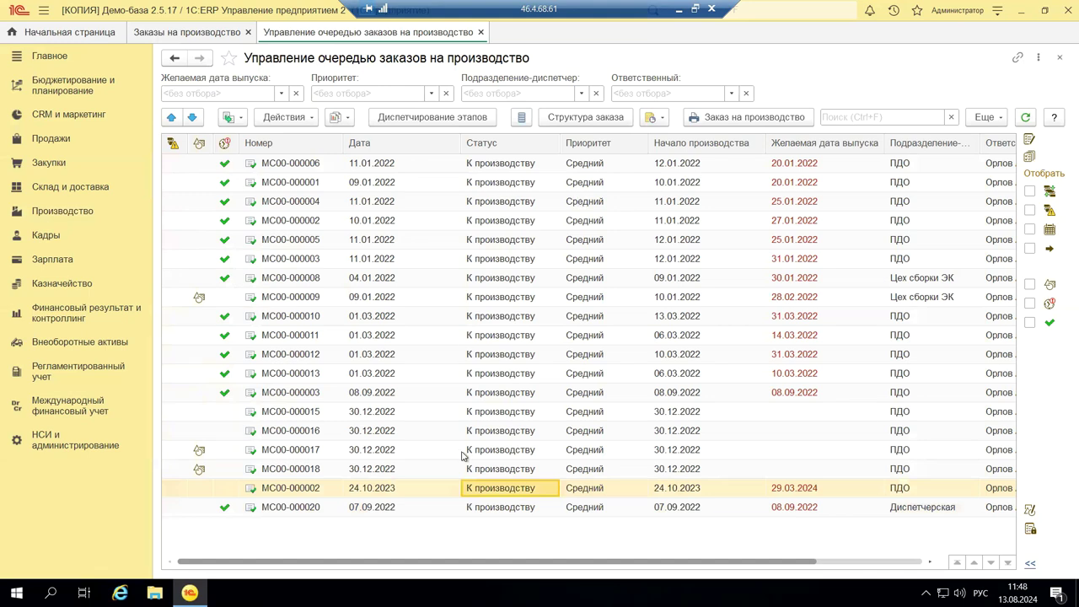
double_click(521, 492)
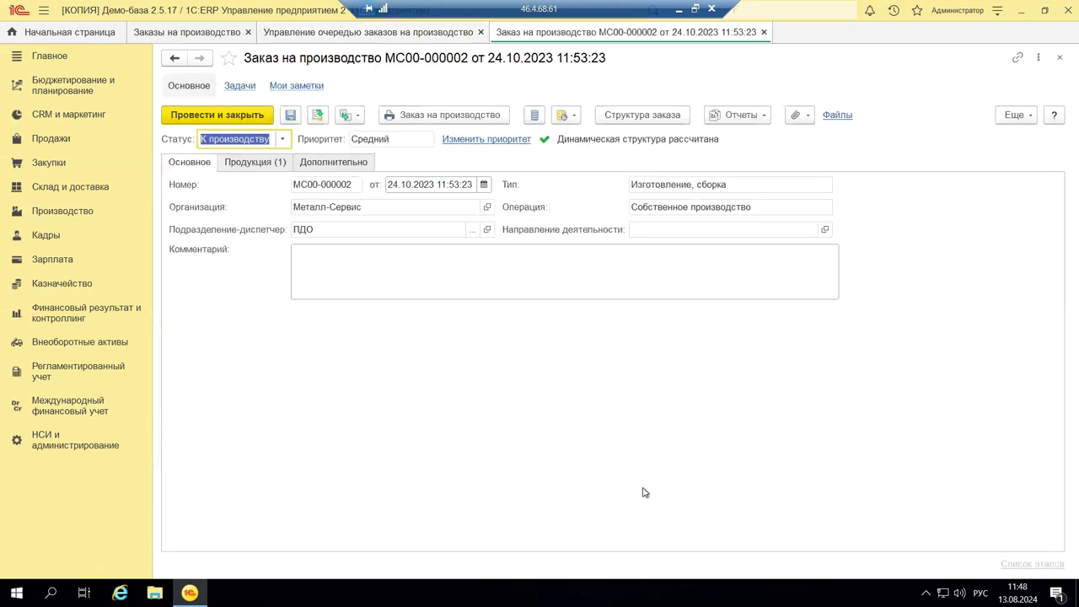
left_click(282, 140)
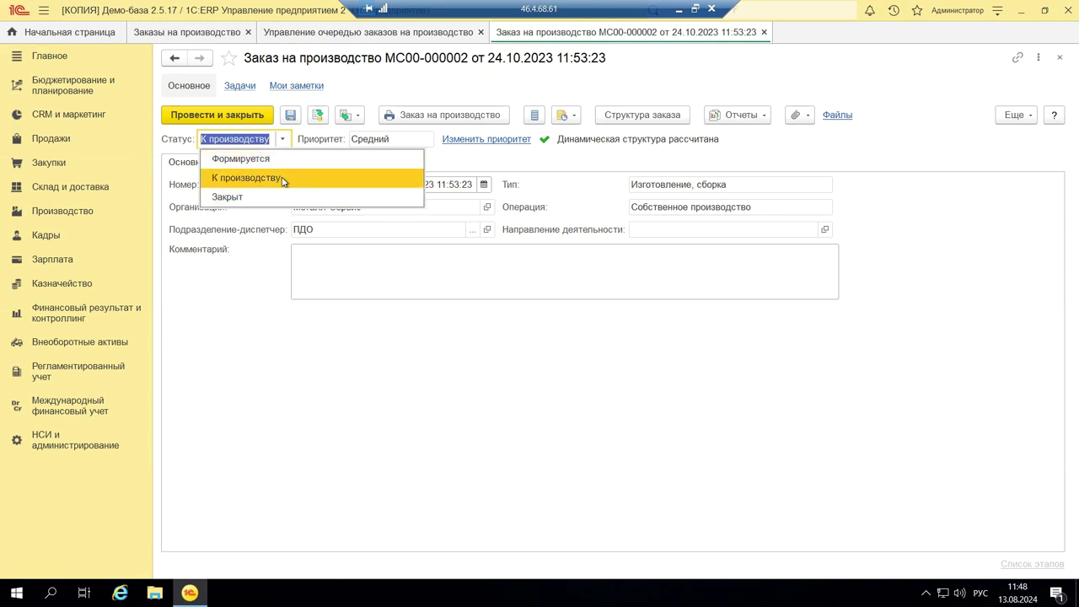
left_click(482, 168)
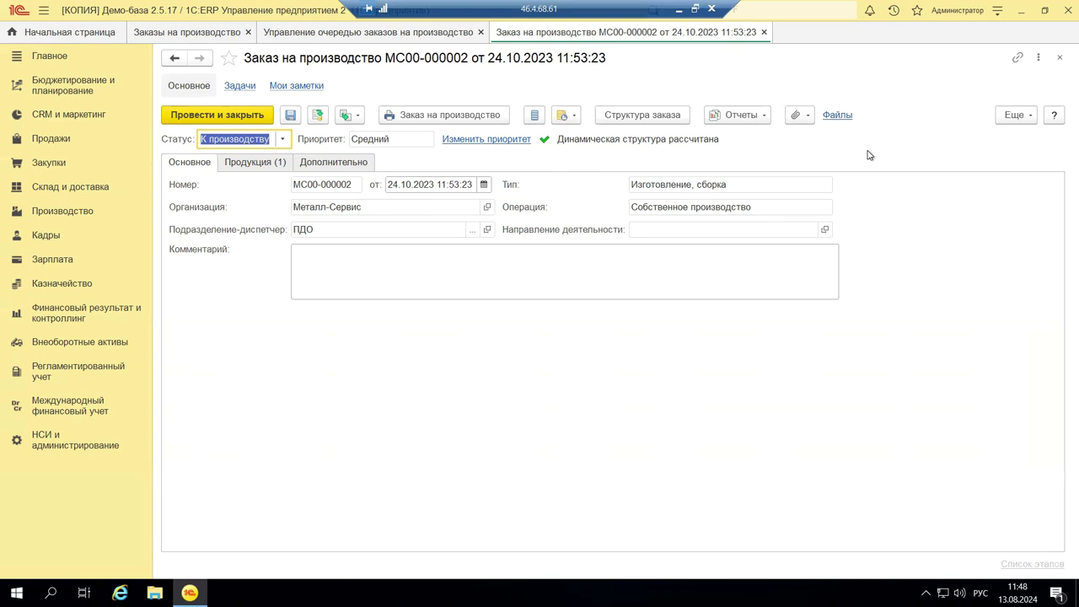
Unlock all the listed attributes of the production order for editing with Разрешить редактирование реквизитов
left_click(1016, 121)
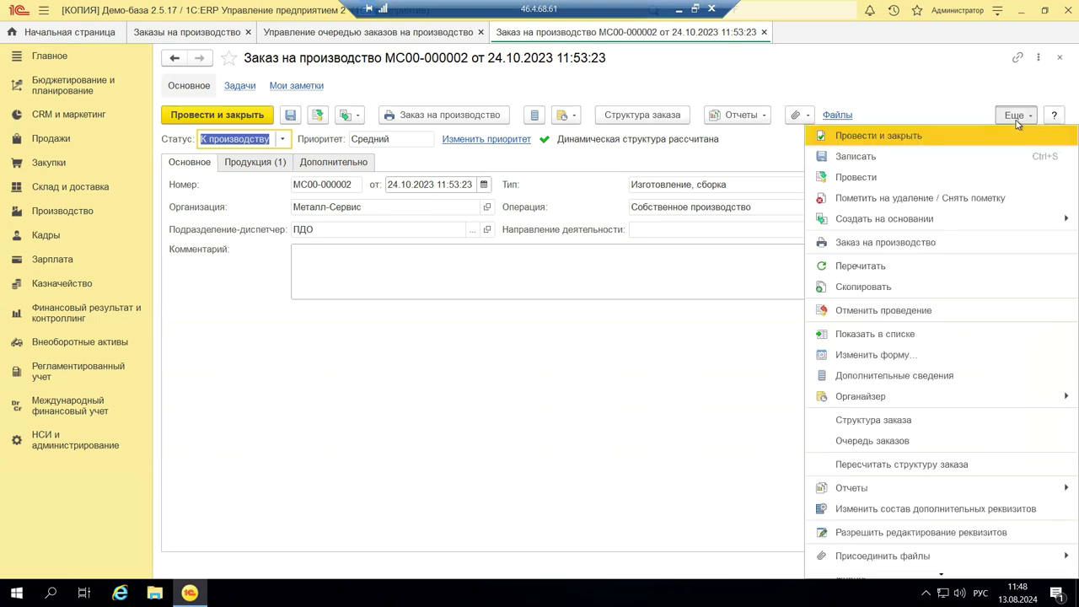
left_click(916, 534)
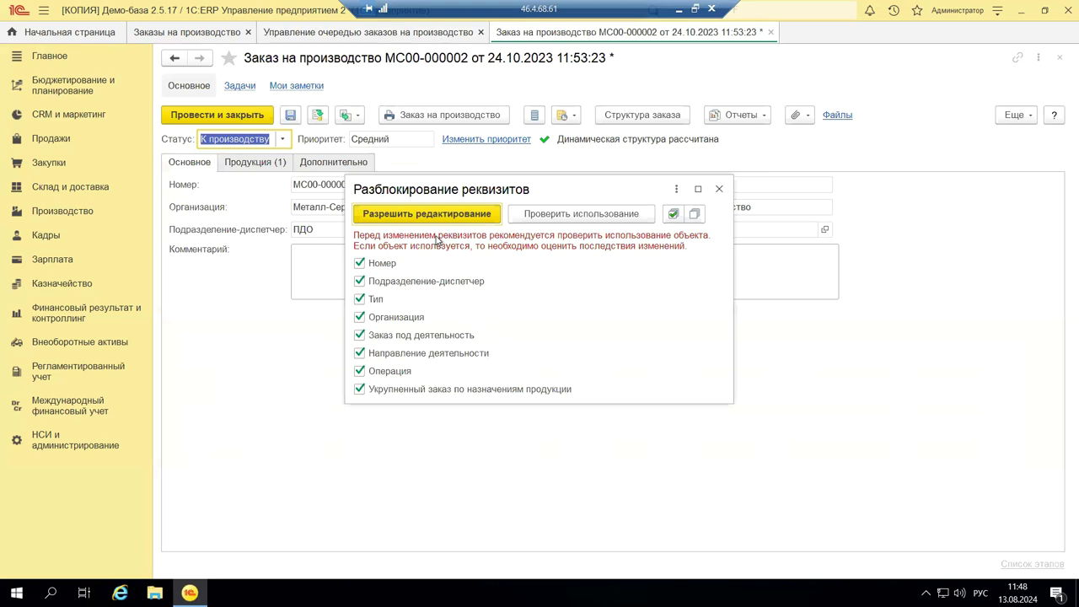
left_click(427, 214)
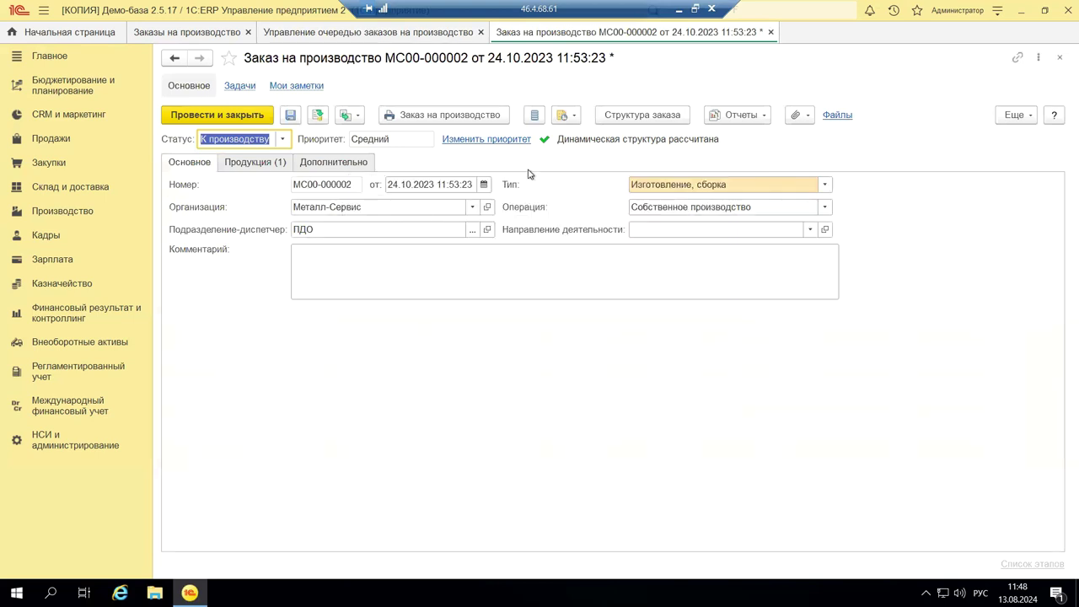
Save the order to reach its priority selection, look over the Приоритеты entries, and close the list and order without changing the priority
double_click(370, 138)
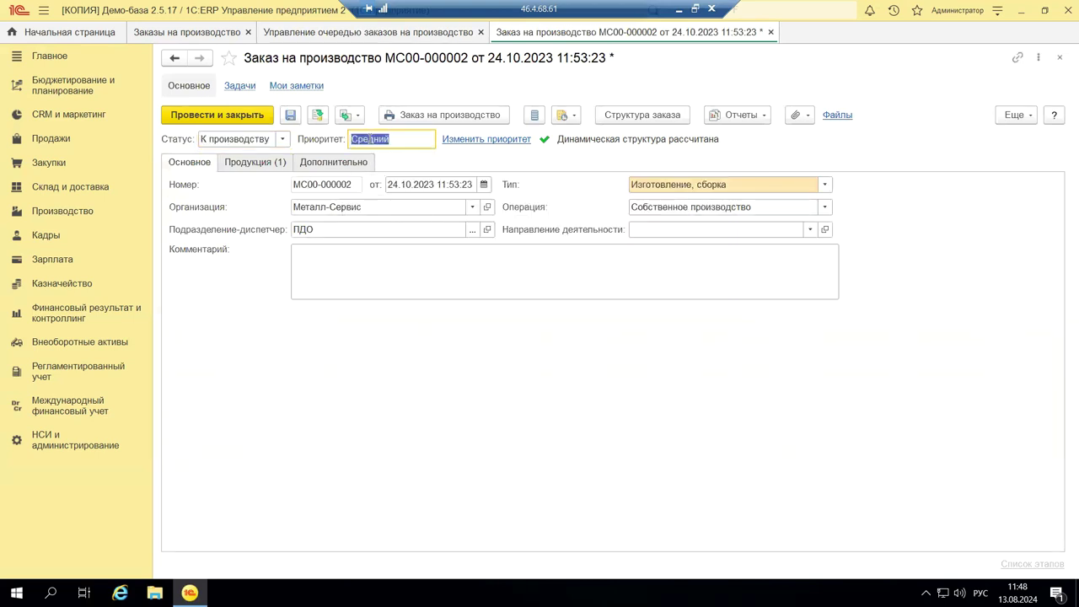
left_click(468, 140)
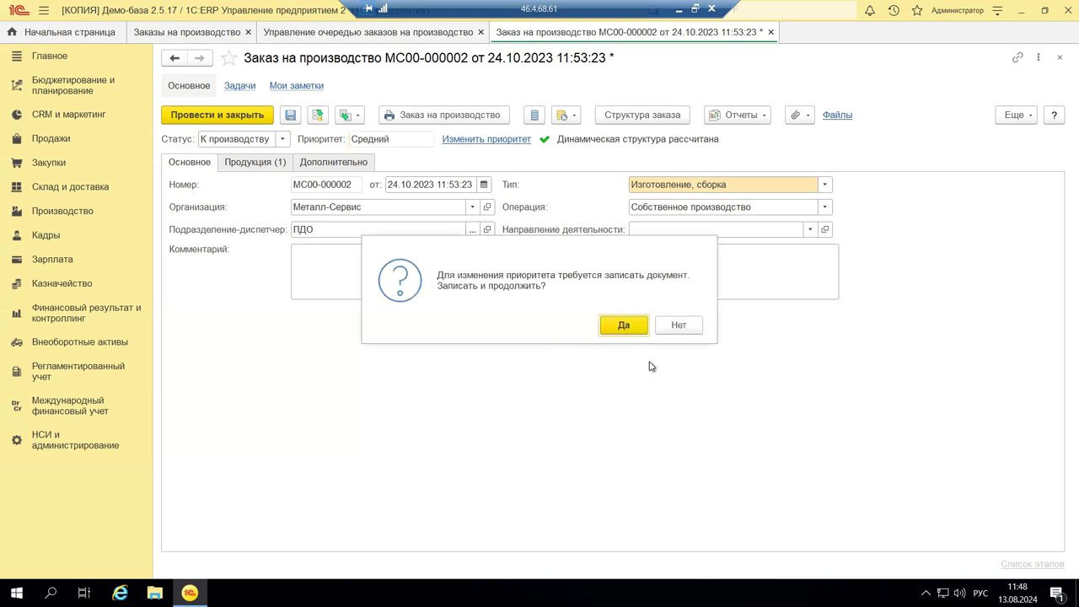
left_click(636, 333)
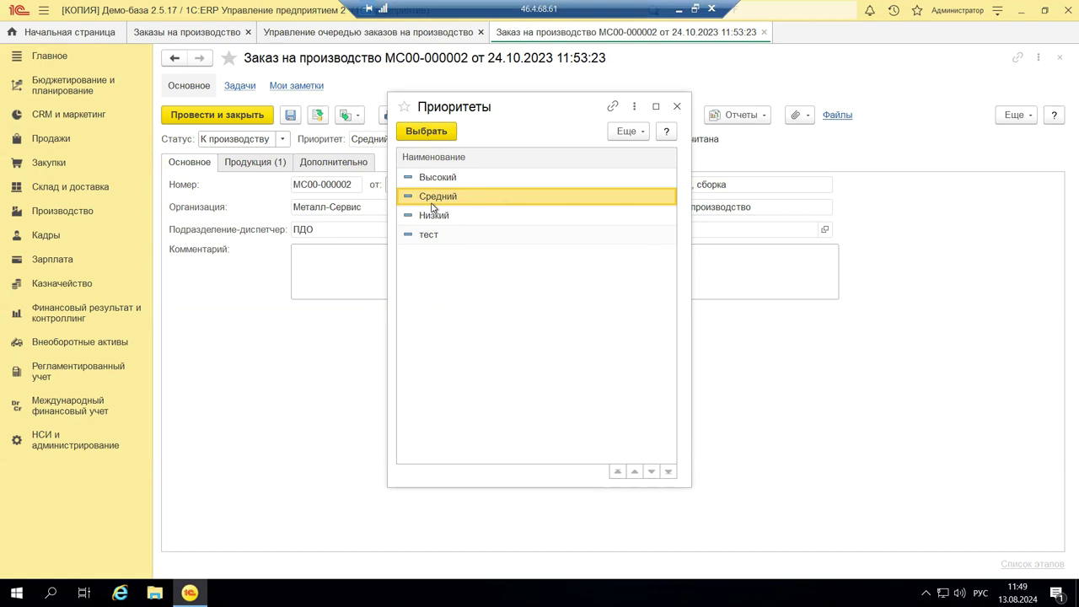
left_click(438, 239)
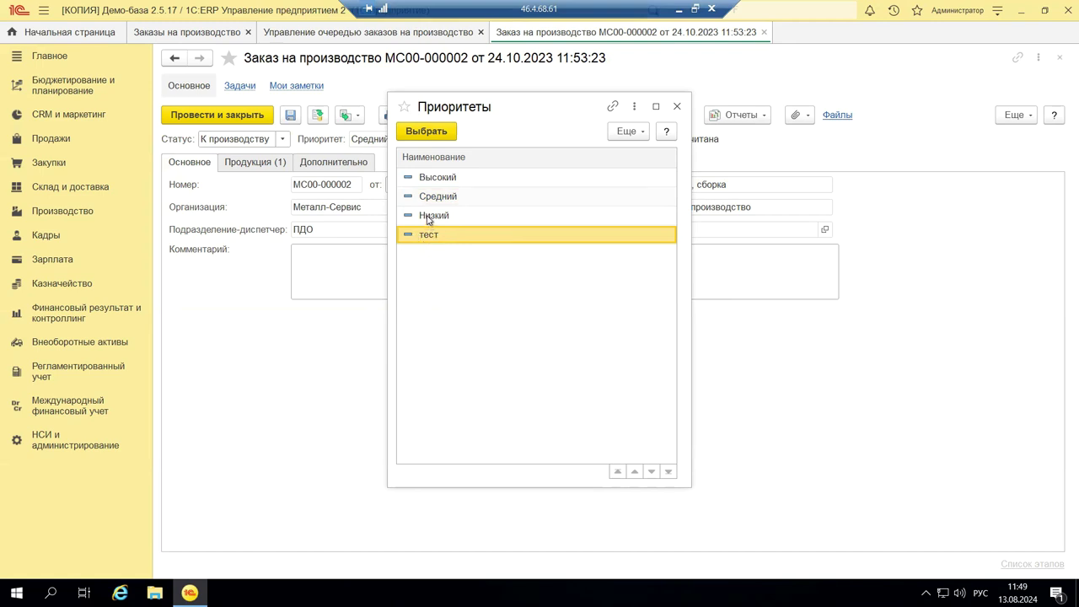
left_click(428, 217)
left_click(440, 199)
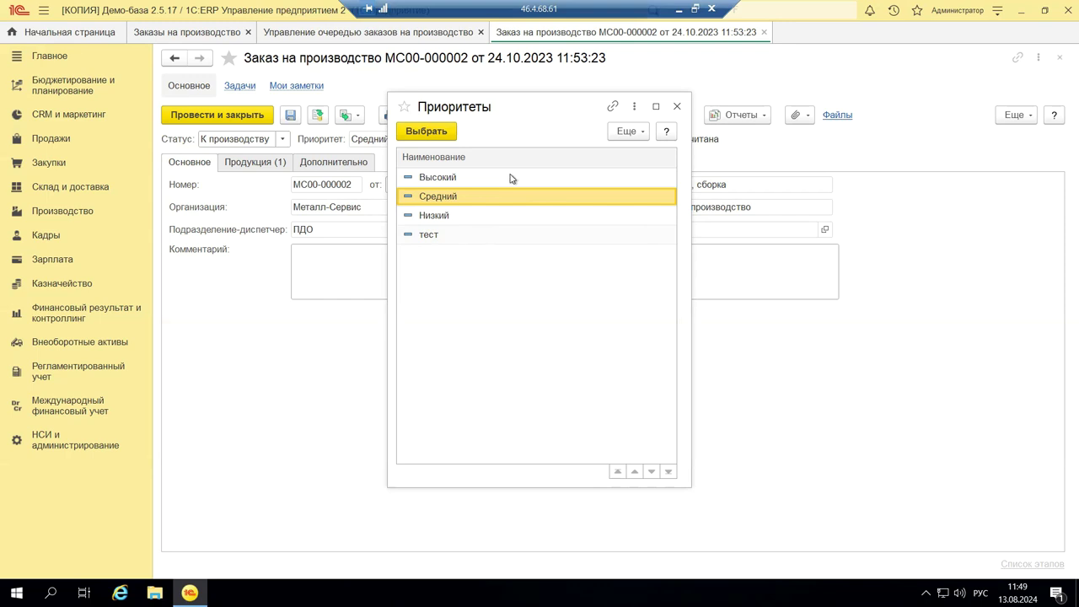
left_click(678, 107)
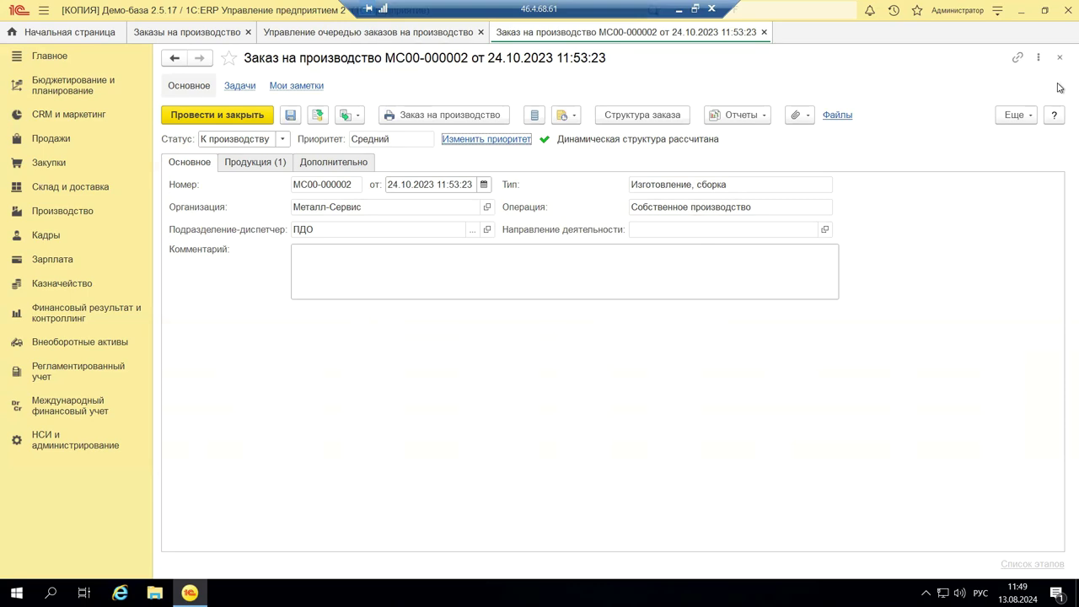
left_click(1060, 56)
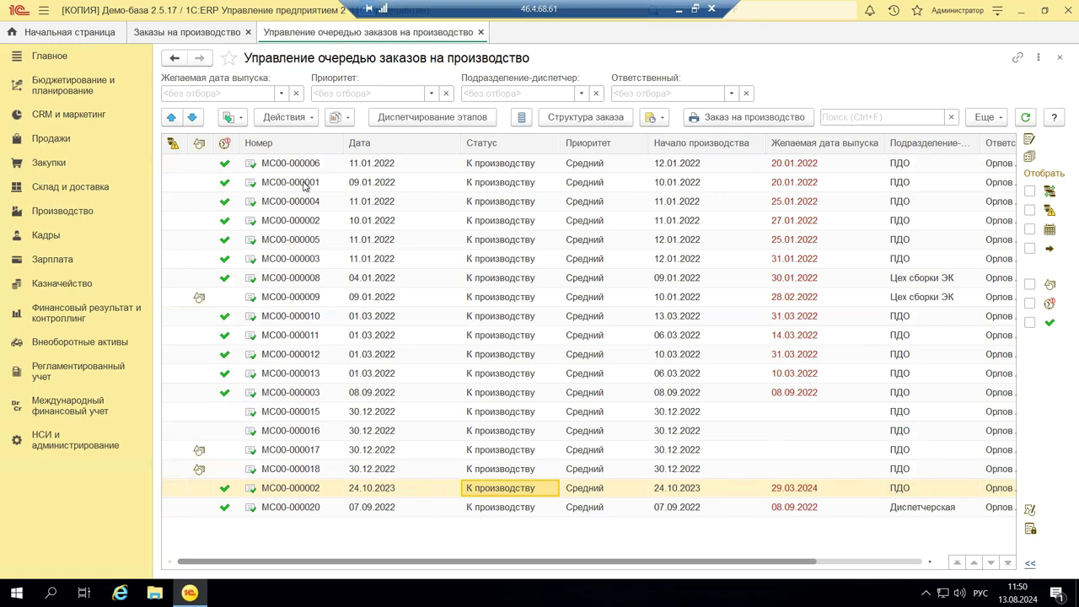
Open Диспетчирование этапов for the order dated and starting 11.01.2022, try the Требуют уточнения and Готовы к выполнению filters, clear both and close it
left_click(304, 121)
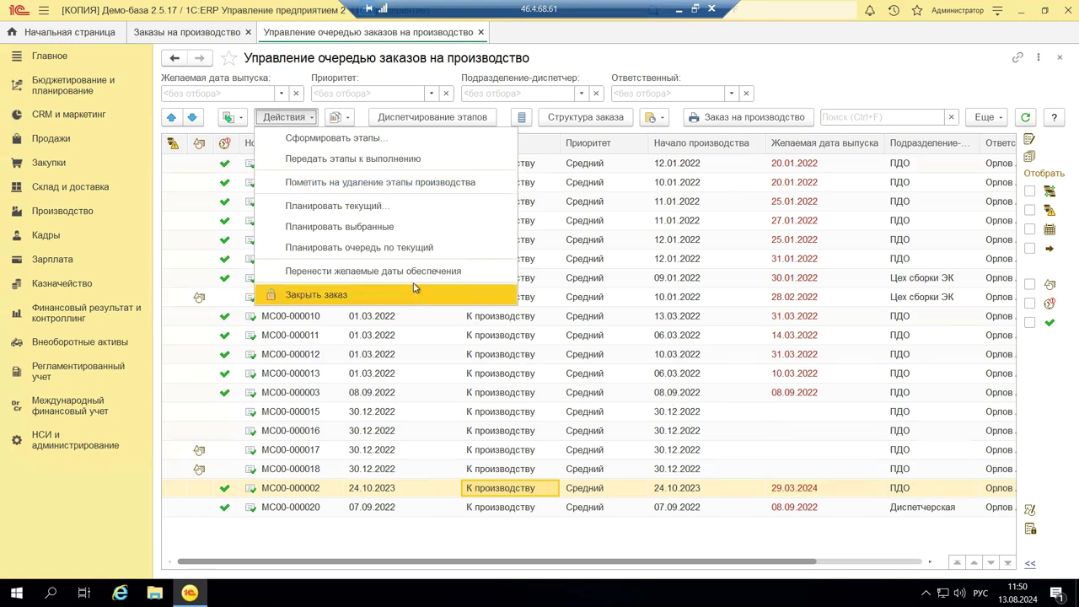
left_click(603, 200)
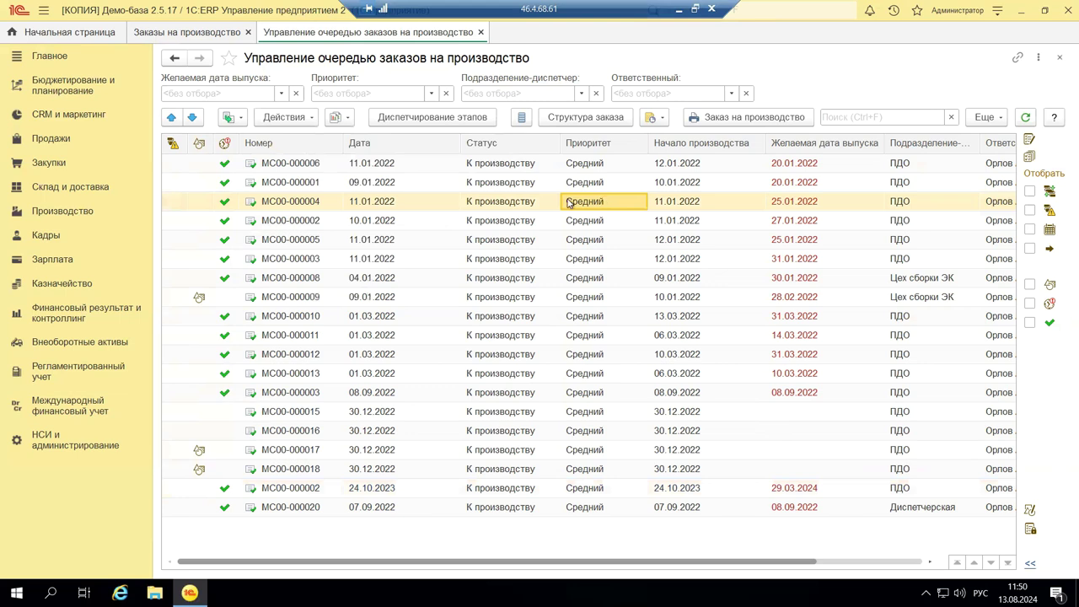
left_click(434, 117)
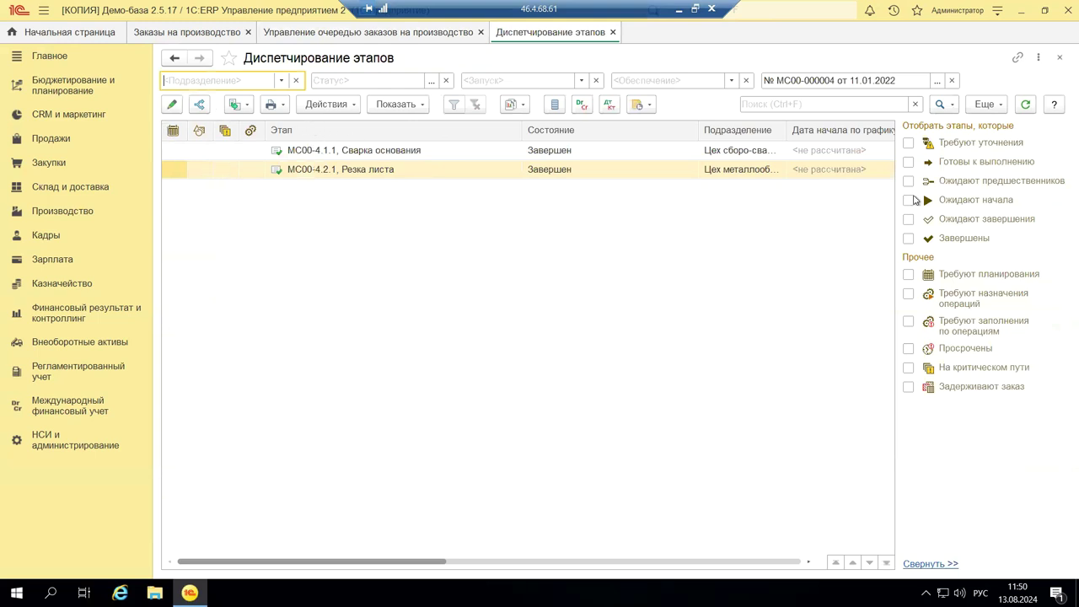
left_click(909, 142)
left_click(909, 161)
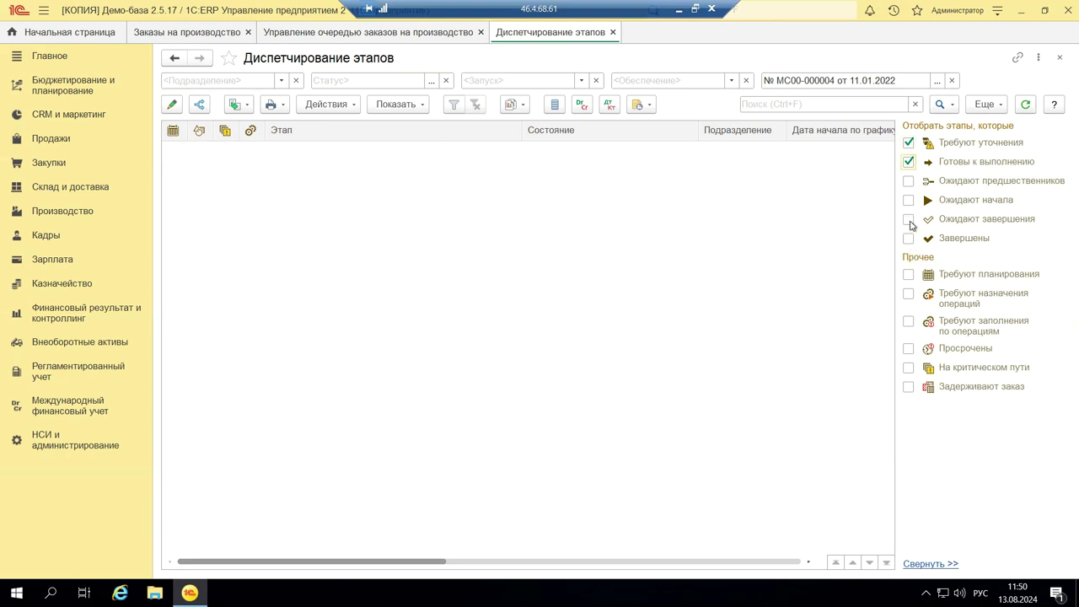
left_click(908, 161)
left_click(908, 142)
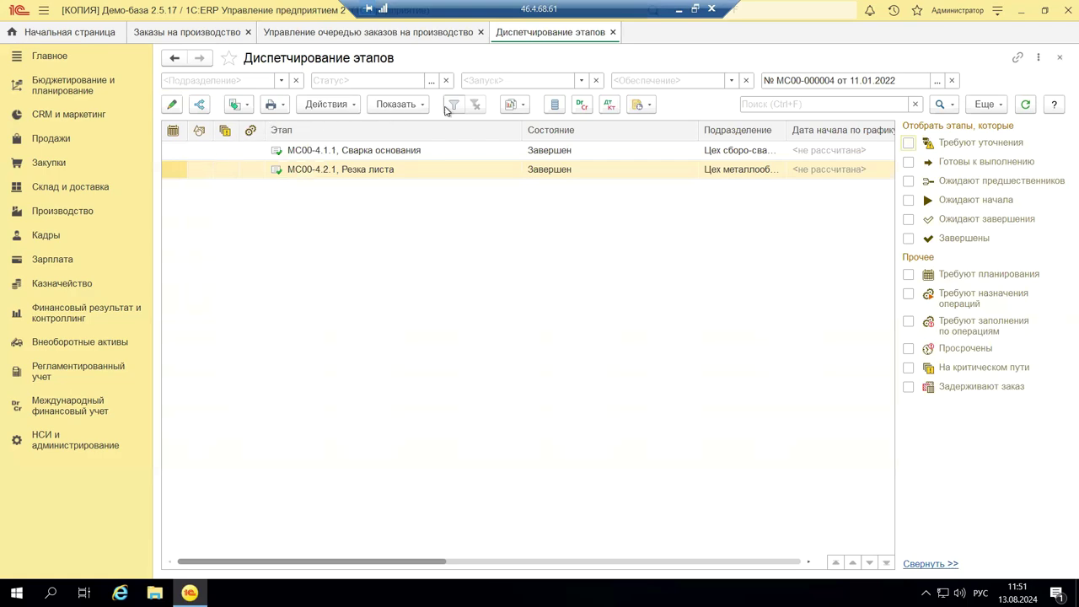
left_click(1062, 57)
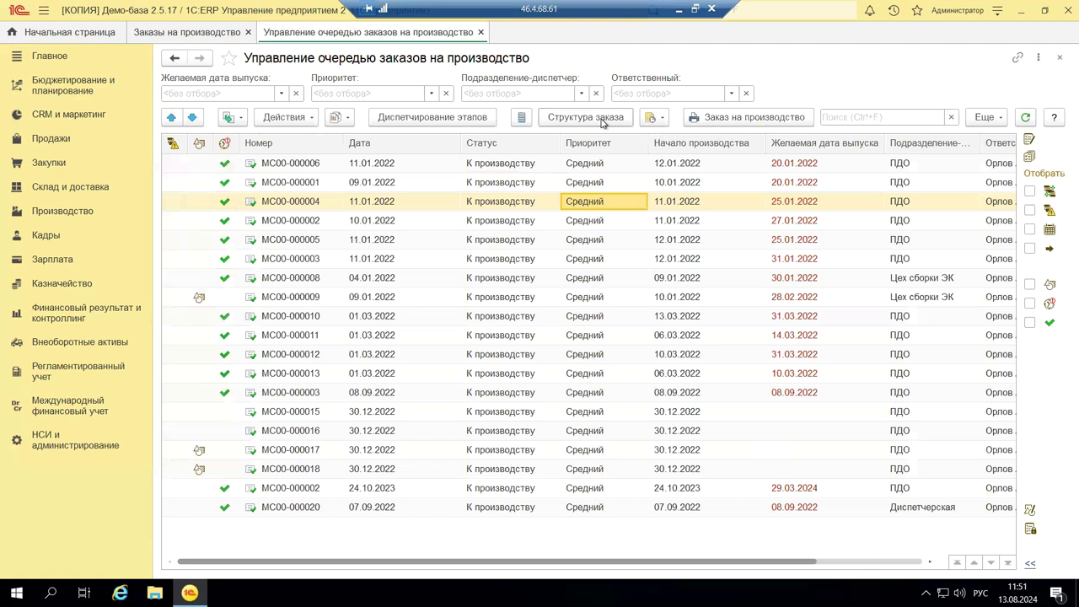
Open Структура заказа for the selected order, expand the stages of Основание and Столешница верхняя, and close it
left_click(586, 118)
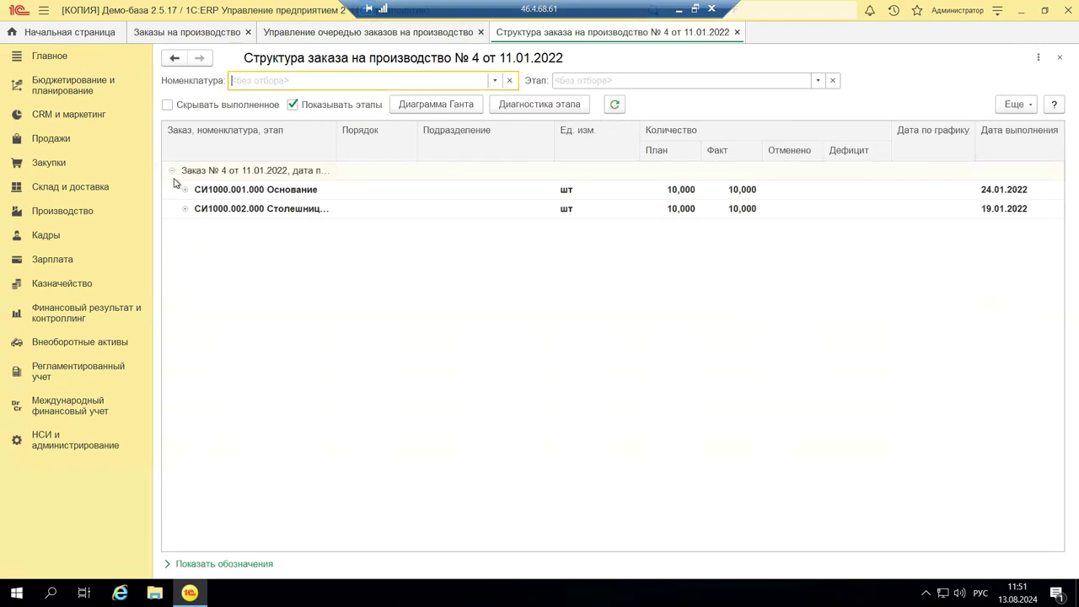
left_click(185, 192)
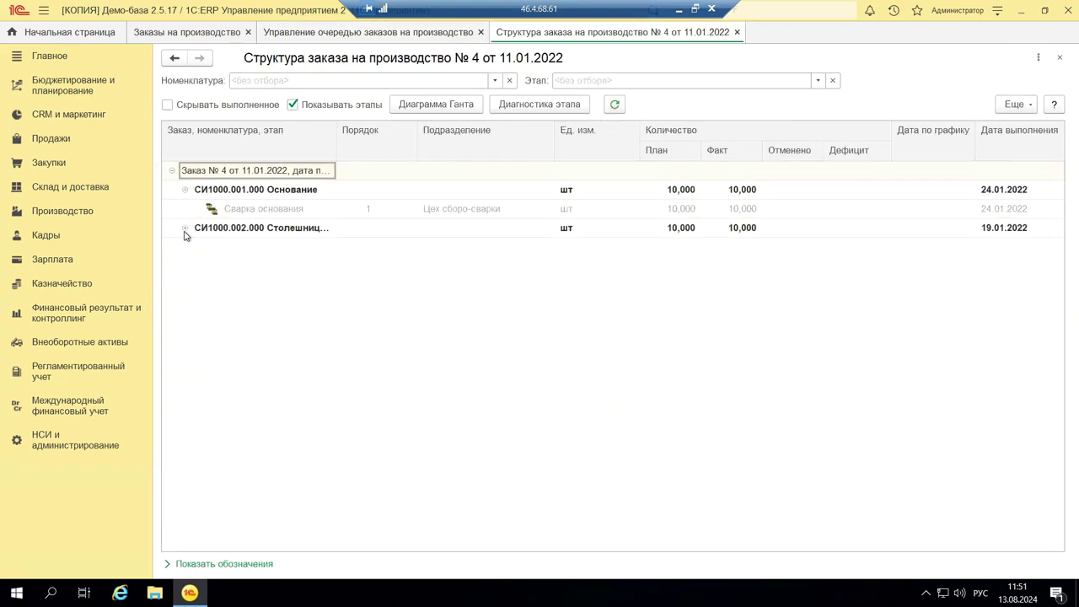
left_click(186, 230)
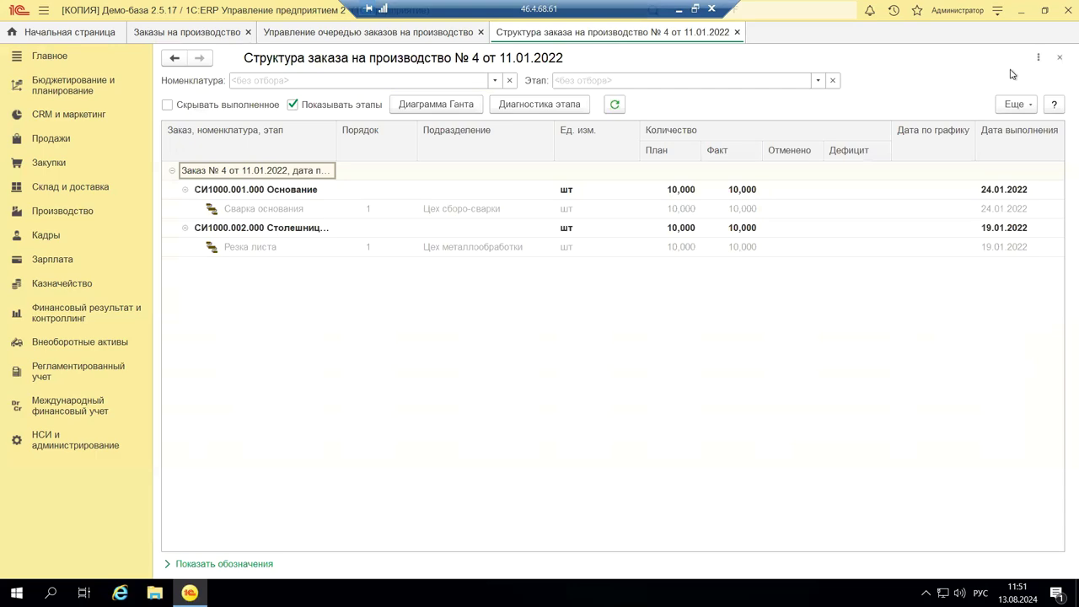
left_click(1062, 59)
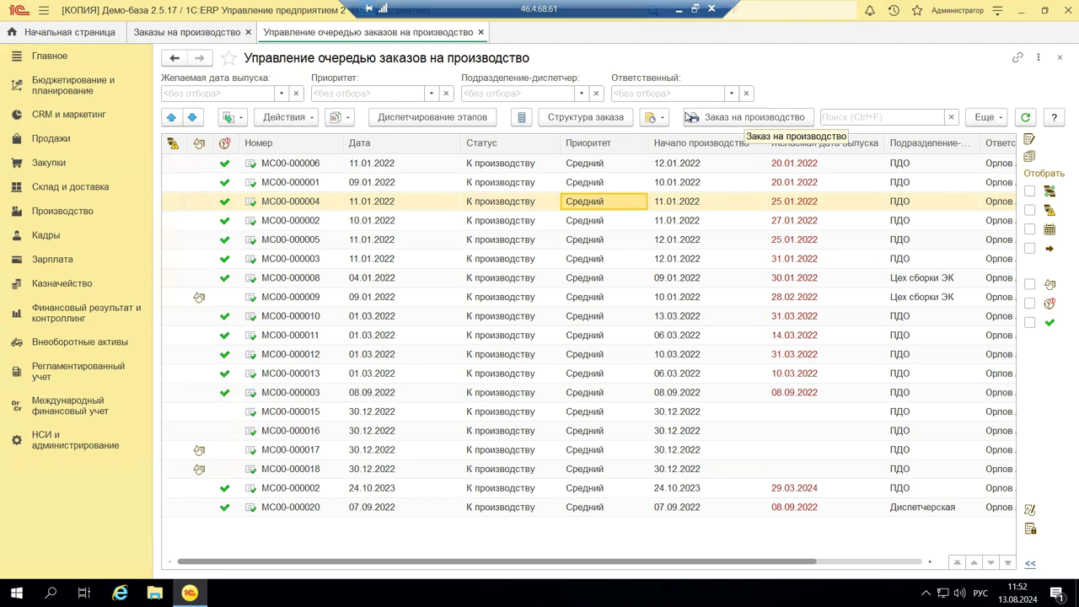
Examine the Заказ на производство print form of the selected order, close it, and minimize the remote session to return to the PowerPoint presentation
left_click(704, 122)
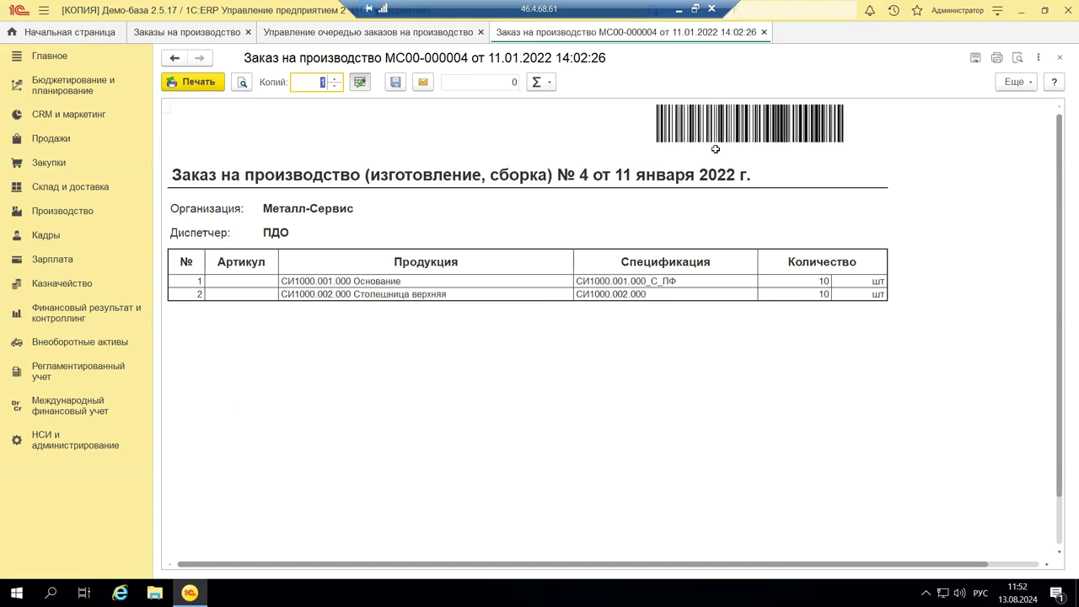
left_click(1058, 61)
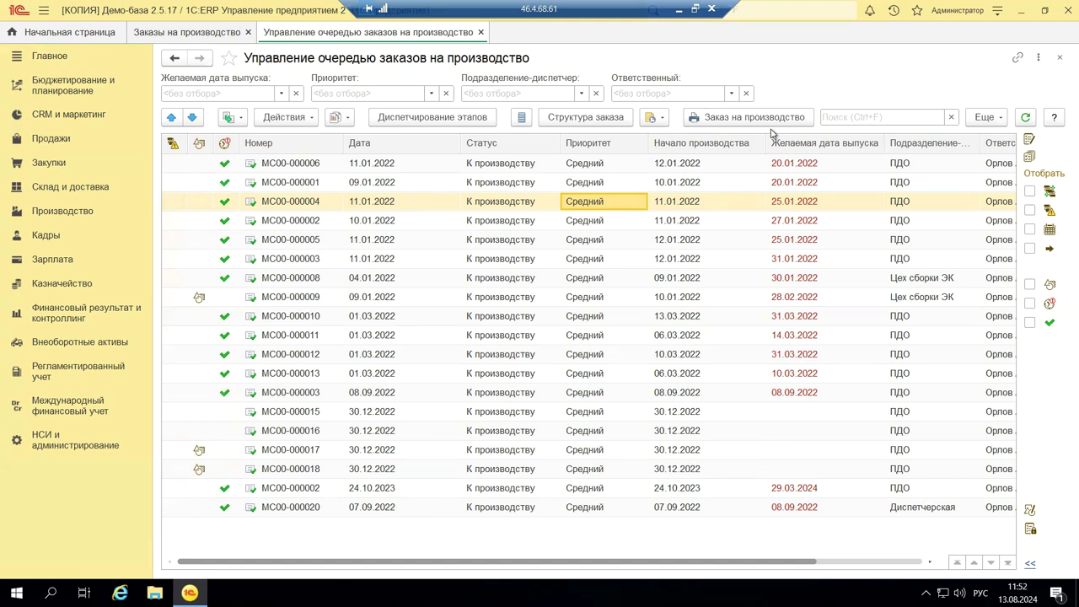
left_click(713, 118)
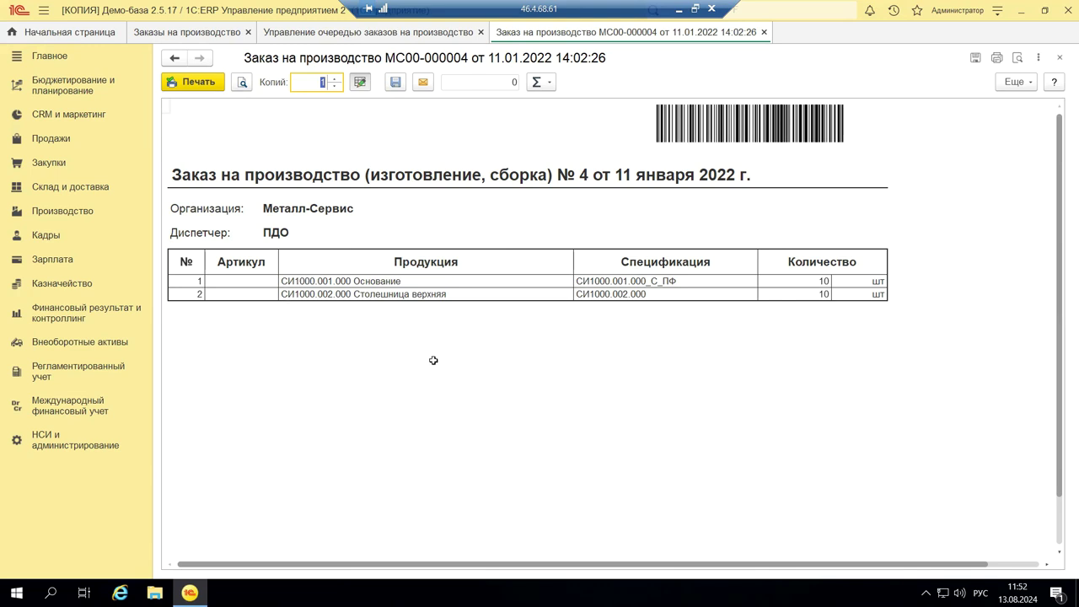
left_click(1060, 59)
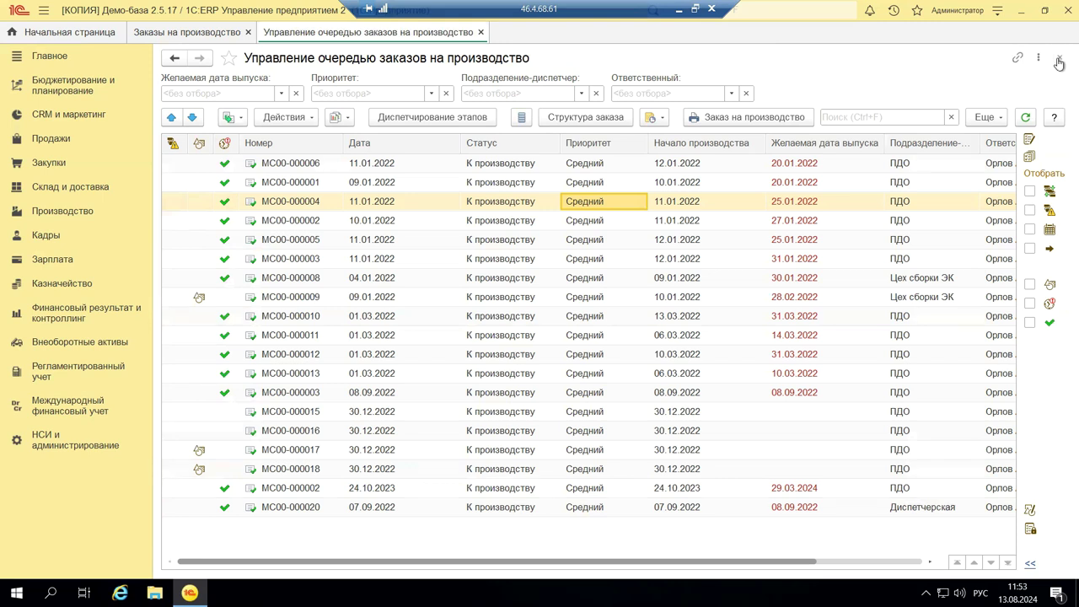
left_click(678, 11)
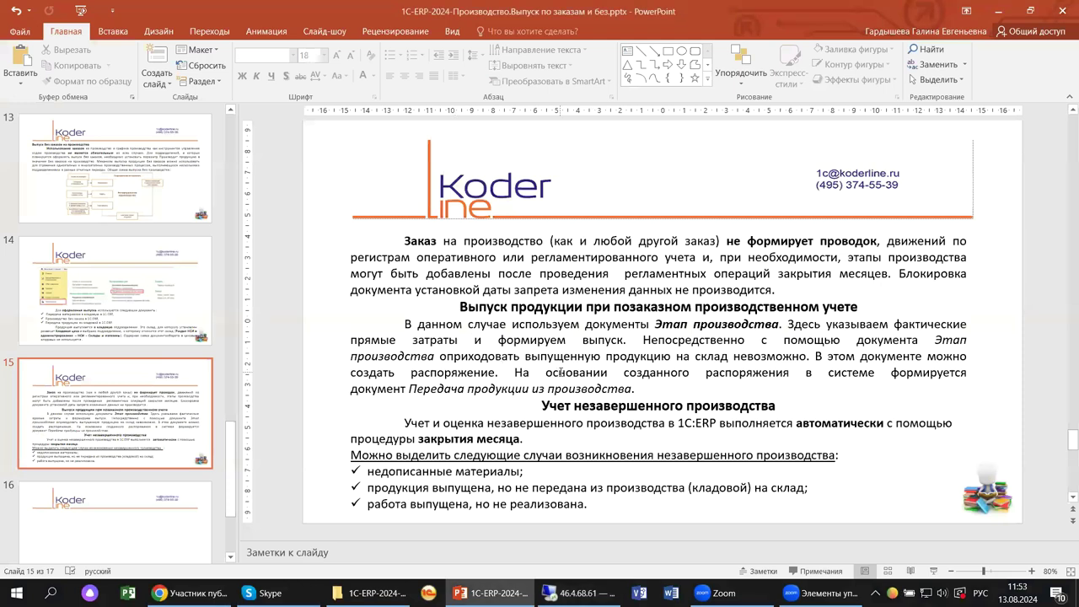
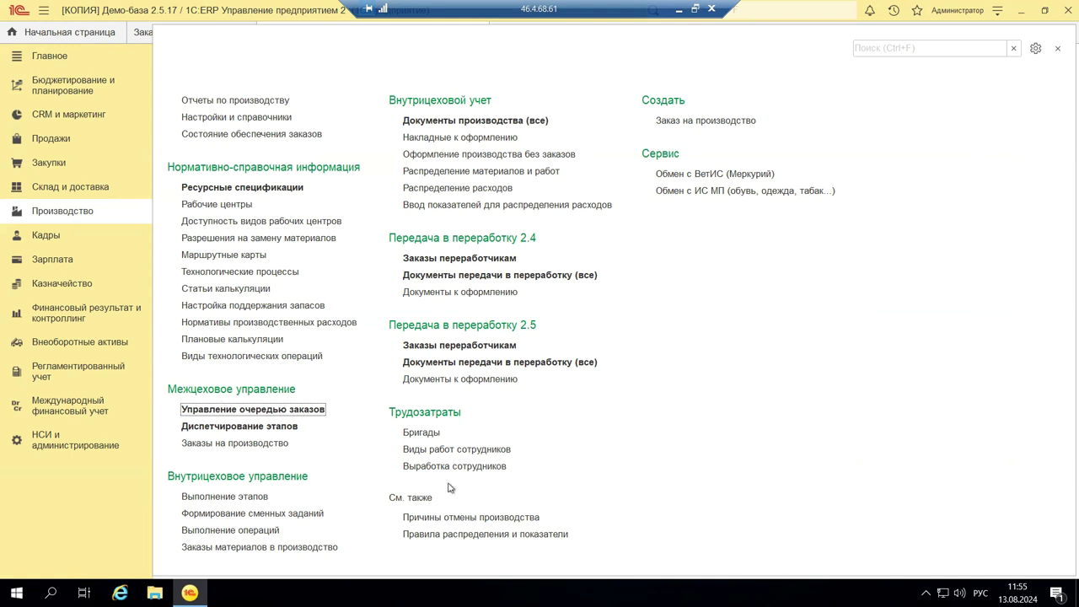
Open Правила распределения и показатели, review the rule lists through Материалов и работ, and inspect the rule Распределение возвратных отходов по количеству материала
left_click(502, 538)
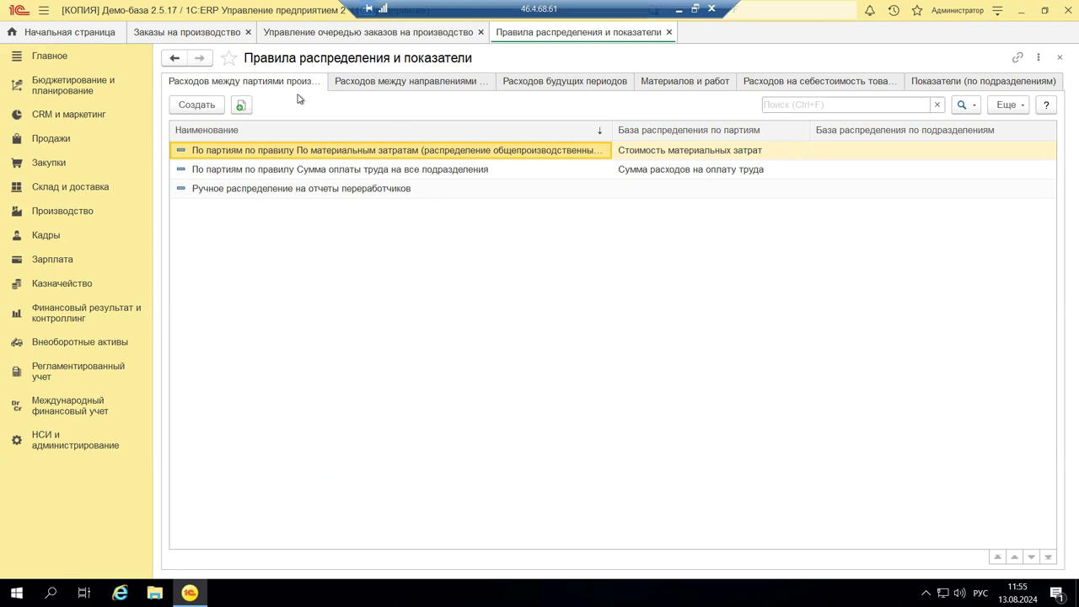
left_click(372, 82)
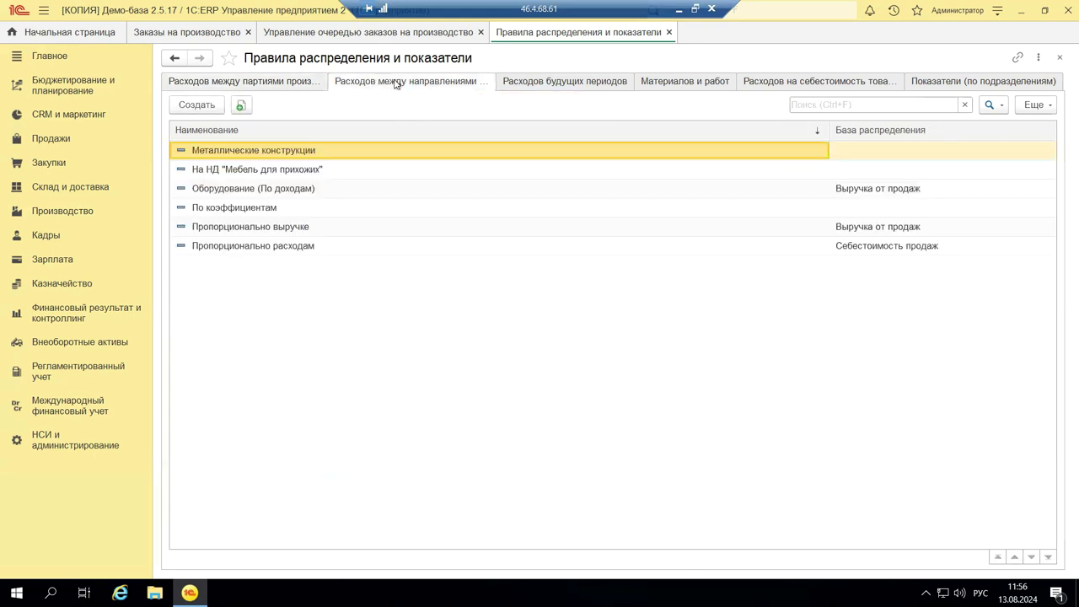
left_click(608, 82)
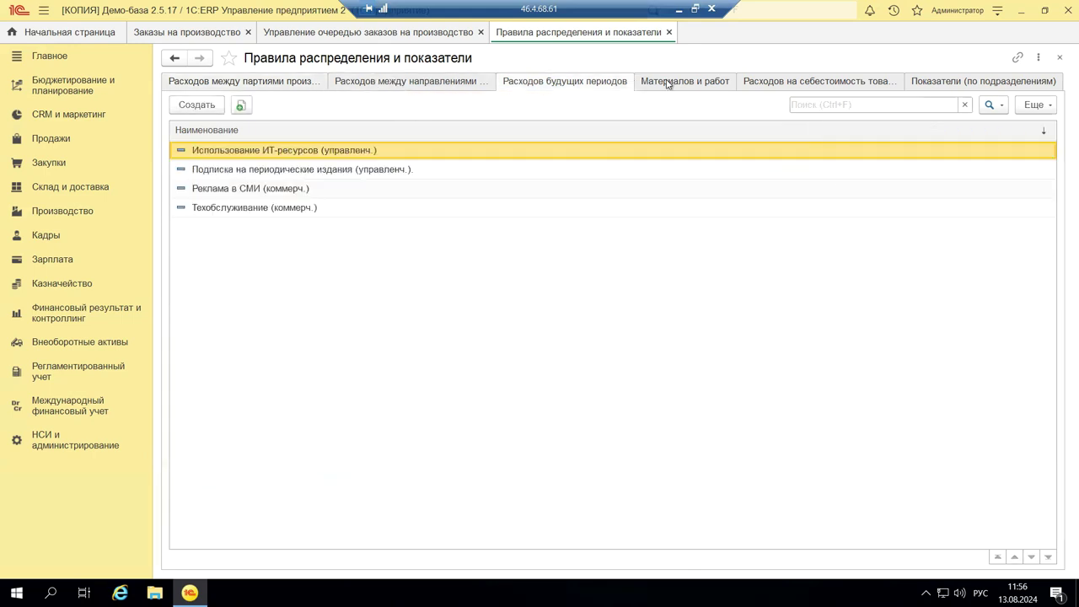
left_click(673, 83)
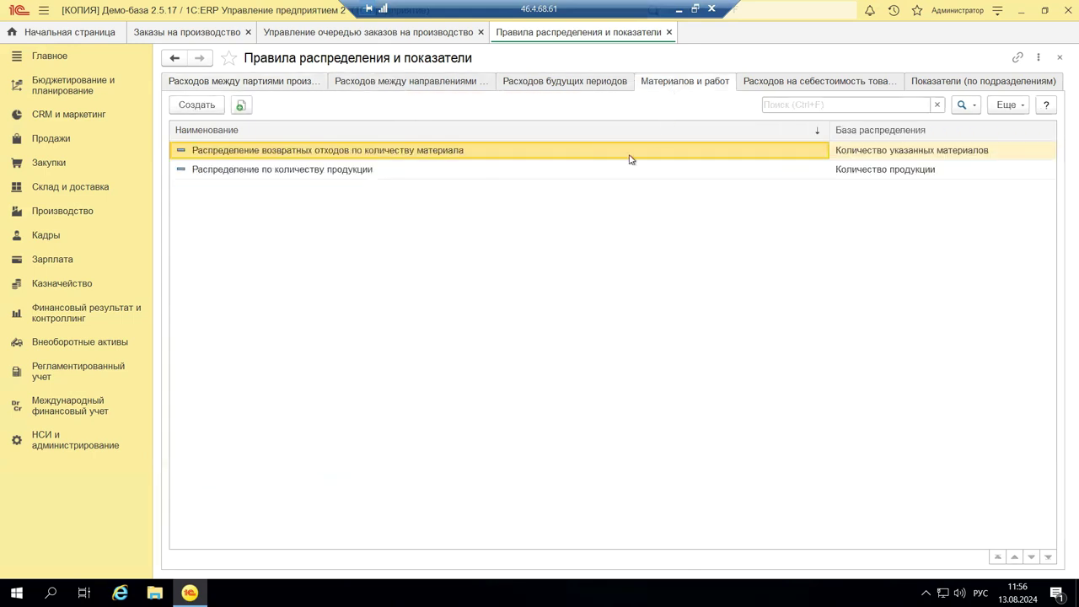
double_click(321, 152)
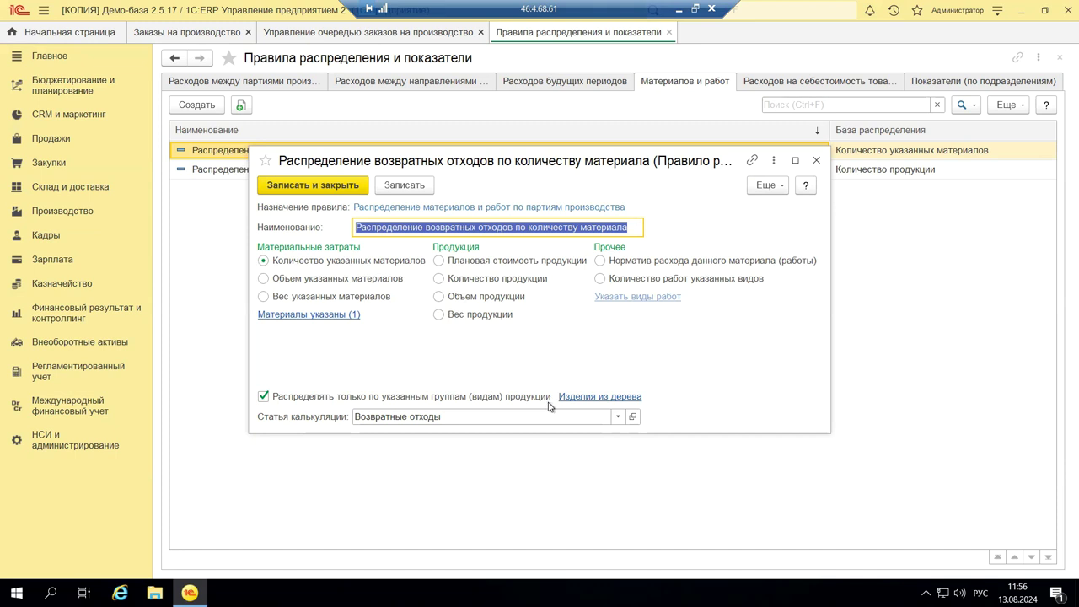
left_click(817, 161)
Start a new rule for distributing expenses to goods cost, view its available filter fields, and close the rule and the rules list without saving
left_click(834, 85)
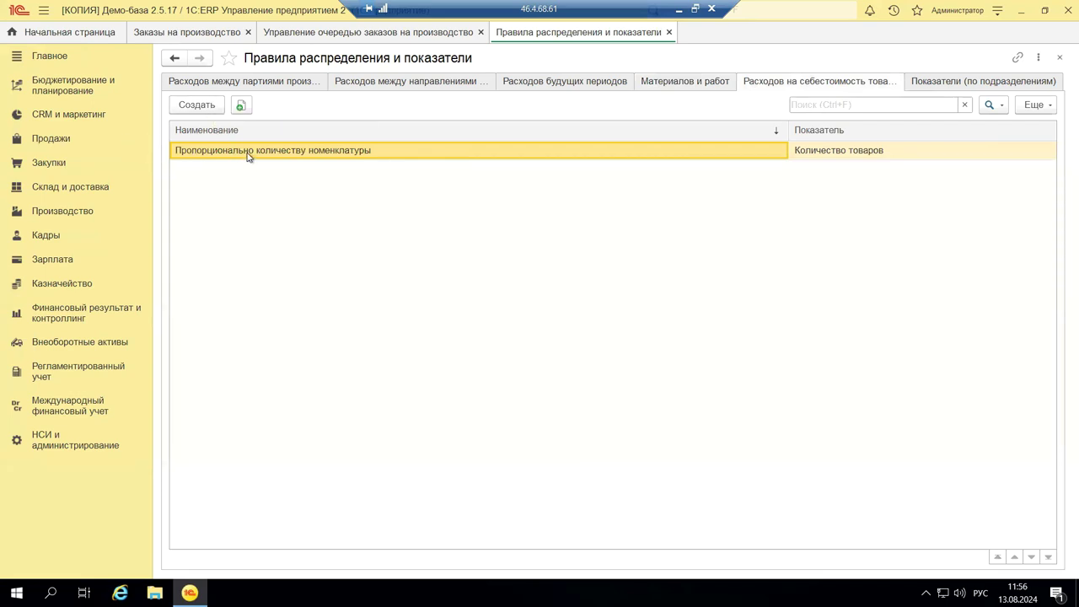
left_click(188, 104)
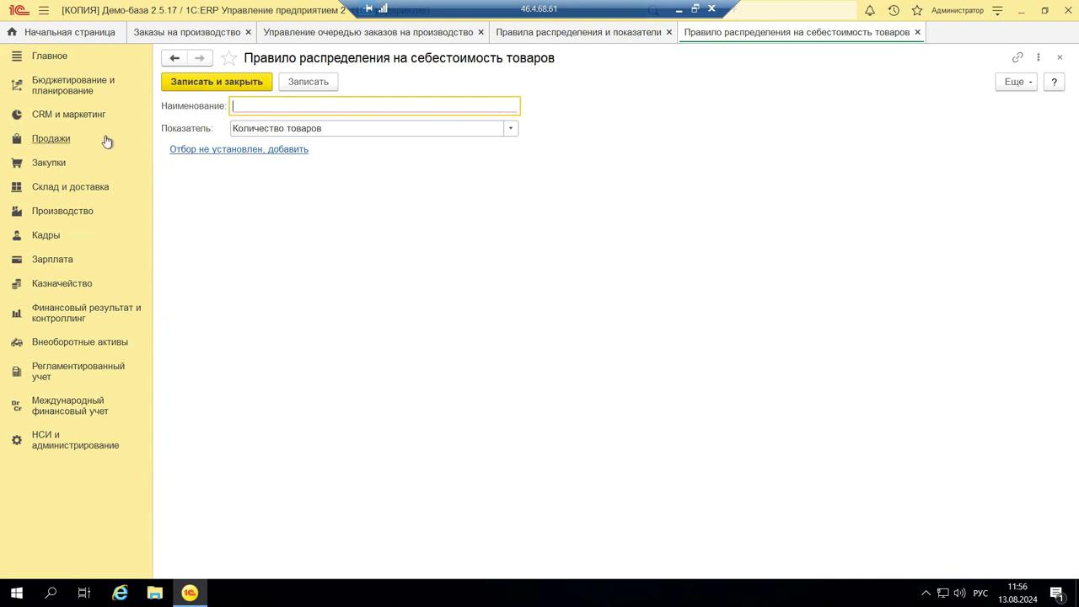
left_click(229, 152)
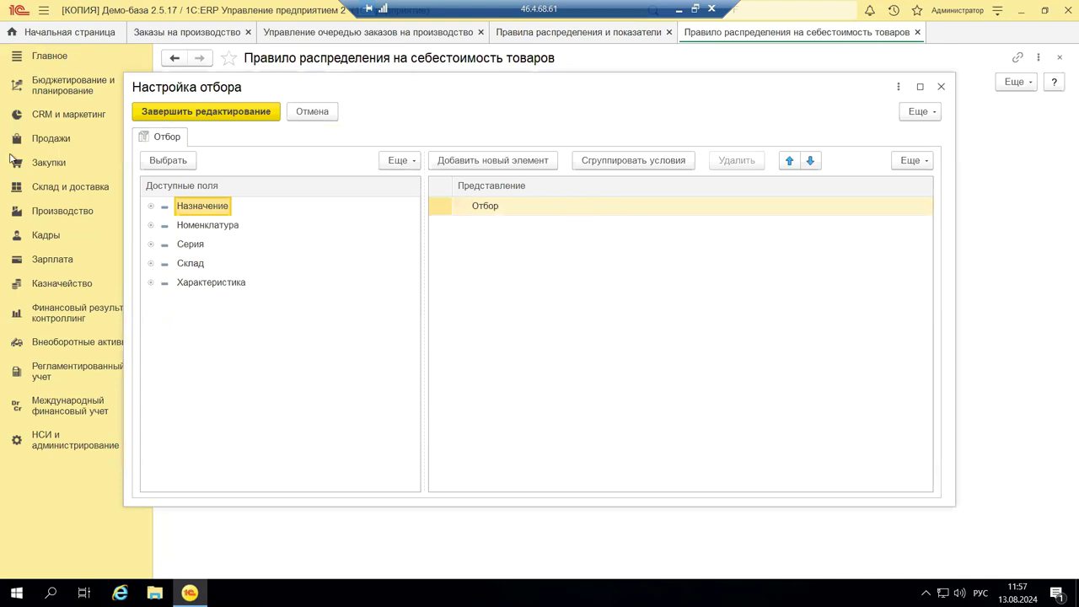
left_click(941, 86)
left_click(1059, 59)
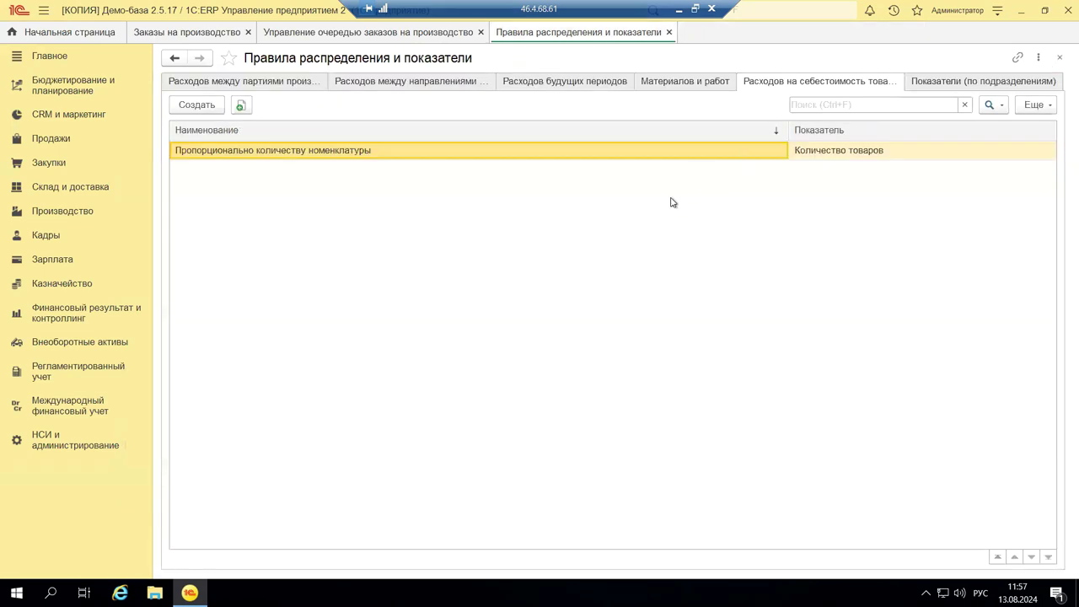
left_click(1060, 58)
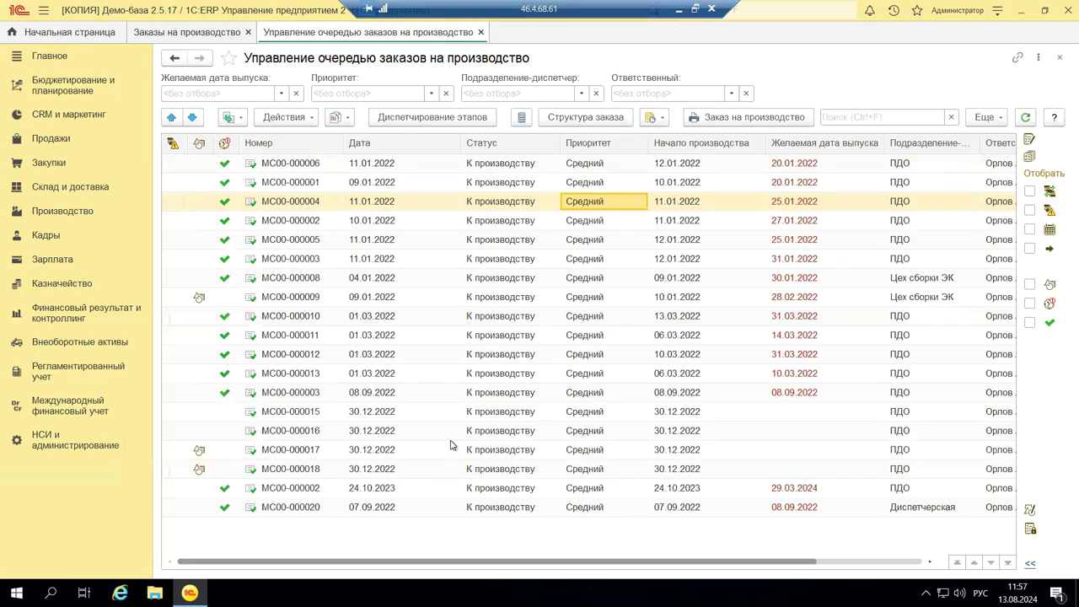
Open Отчеты по производству from the Производство section and look through its report groups down to Межцеховое управление
left_click(61, 209)
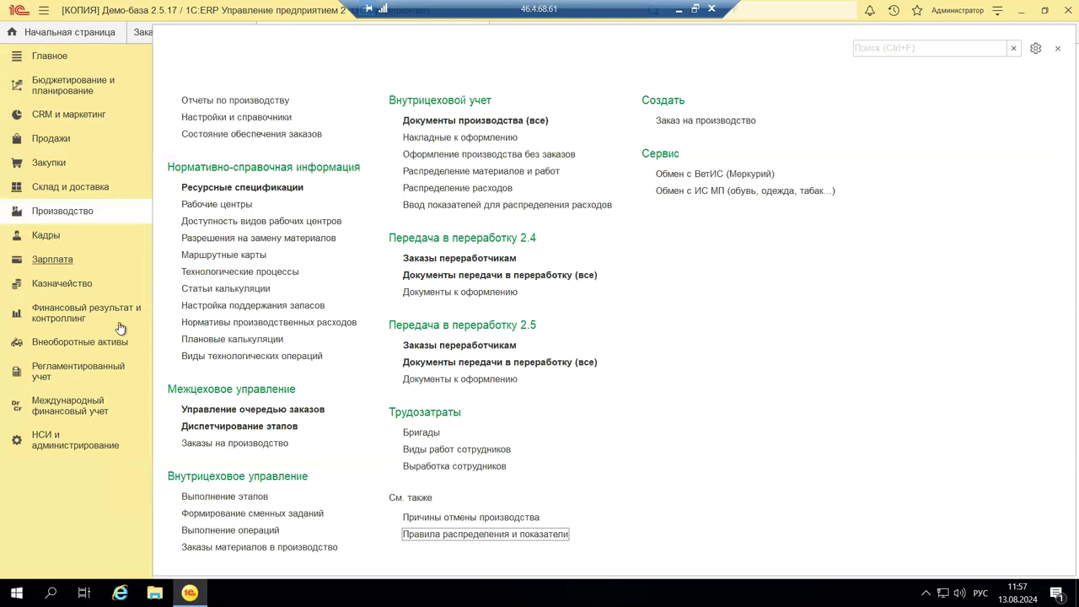
left_click(77, 373)
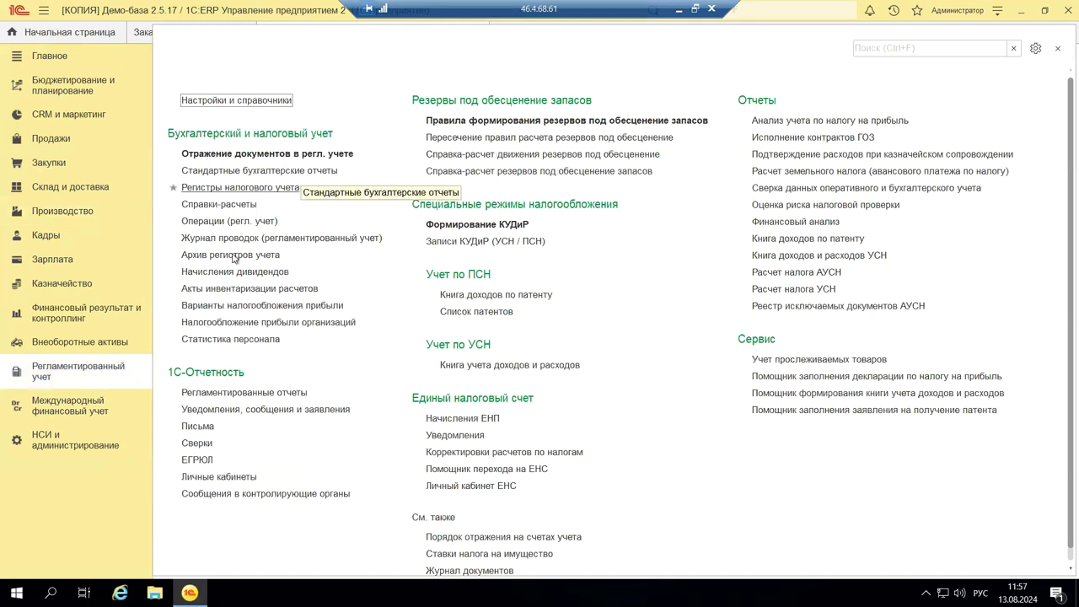
left_click(74, 212)
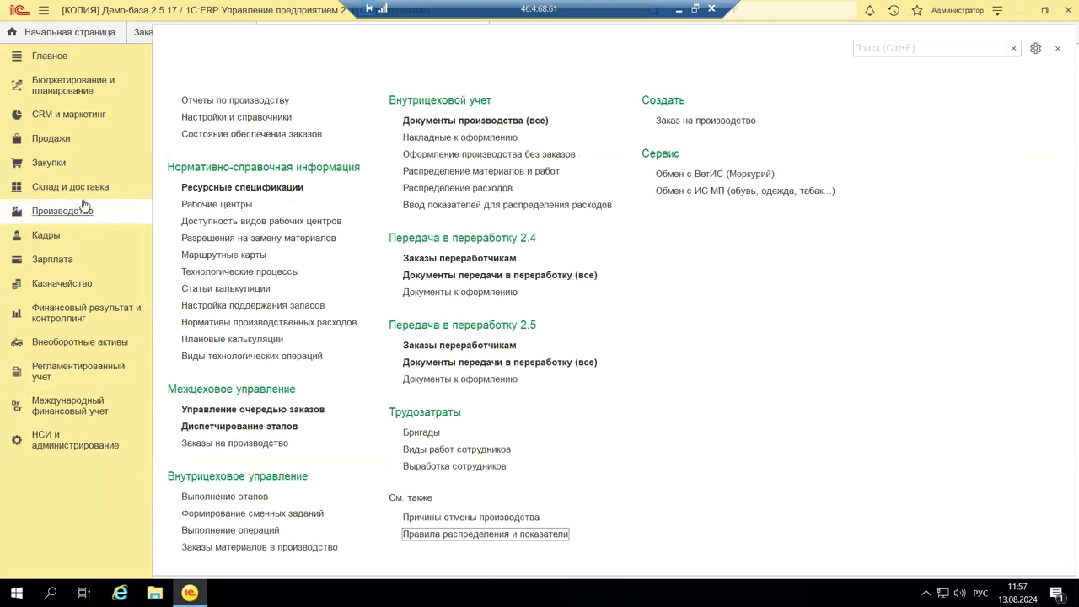
left_click(255, 102)
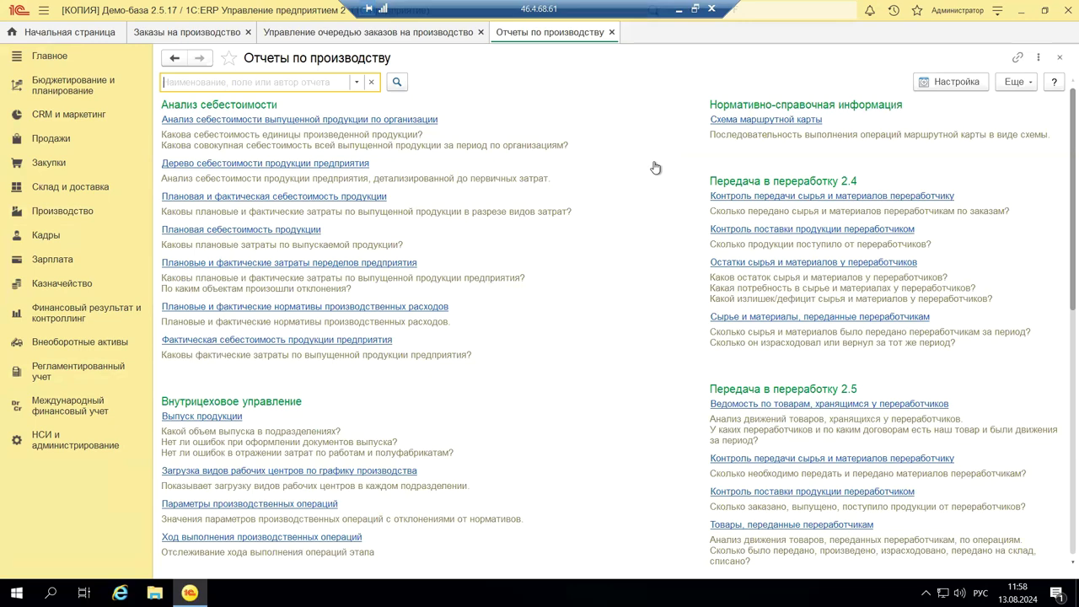
scroll(656, 168, "down", 5)
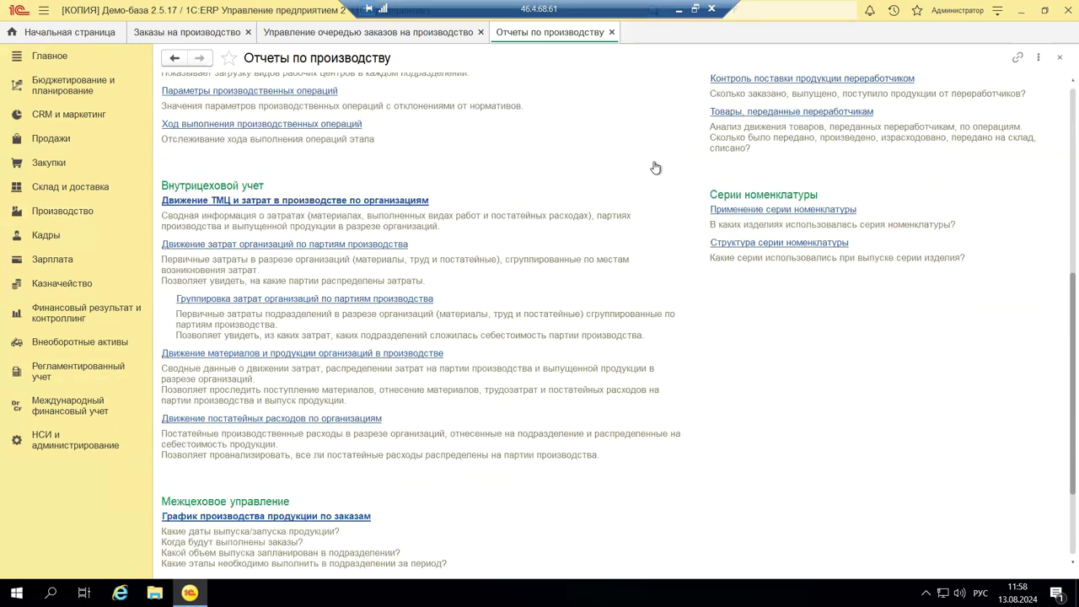
scroll(656, 168, "up", 1)
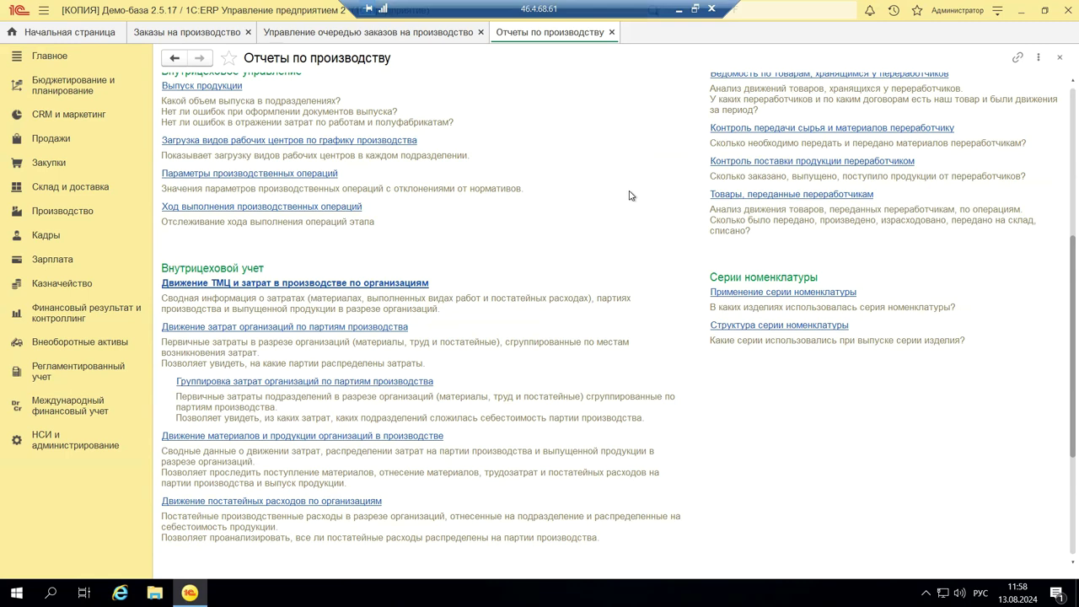
scroll(629, 196, "down", 3)
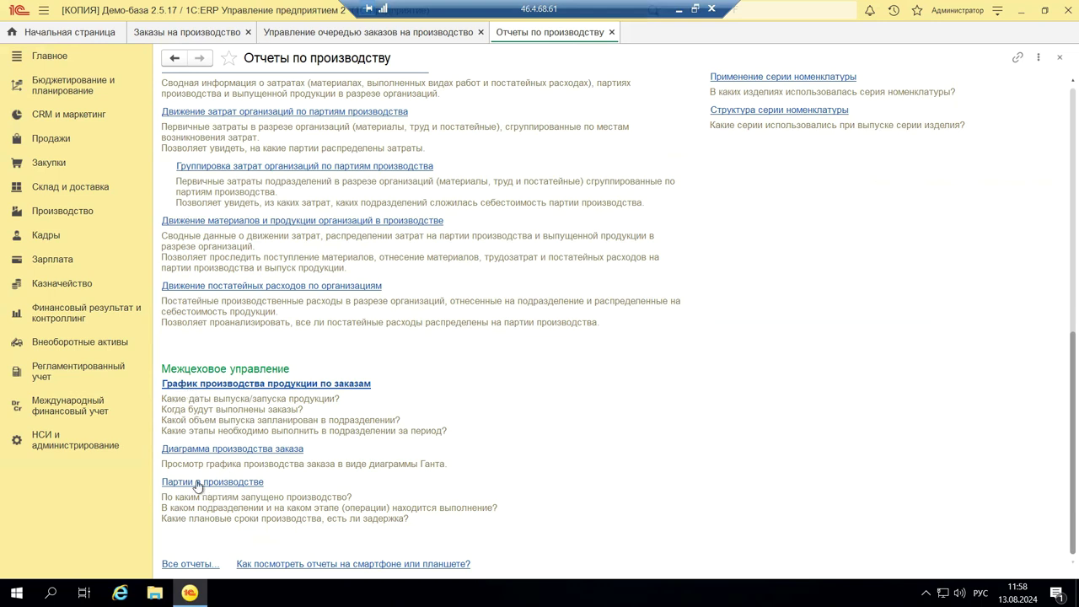
Generate the График производства продукции по заказам report for 01.08.2024–31.08.2024 and close it
left_click(209, 390)
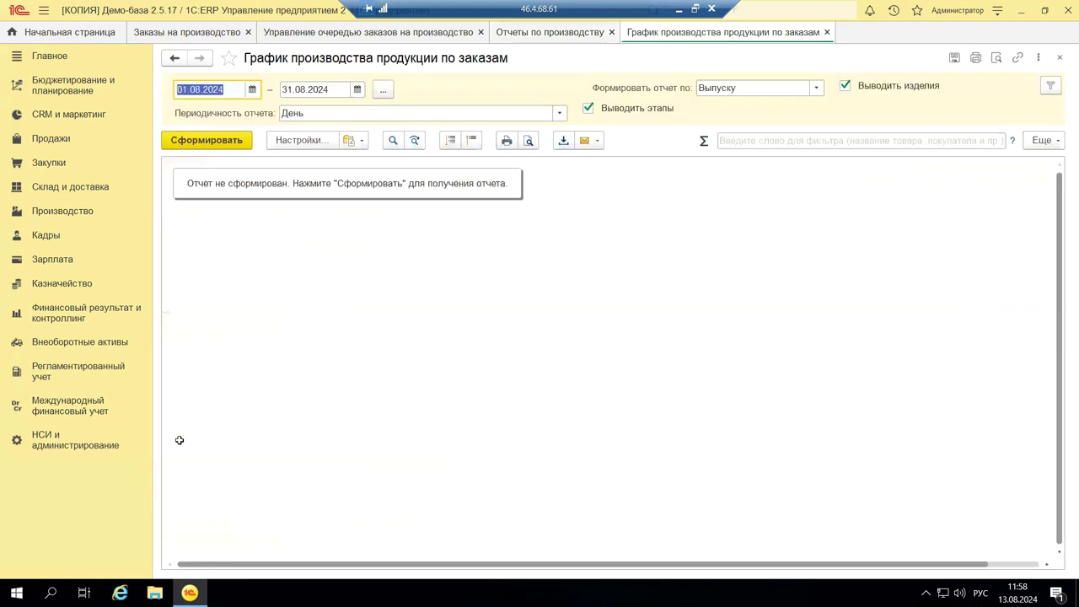
left_click(238, 142)
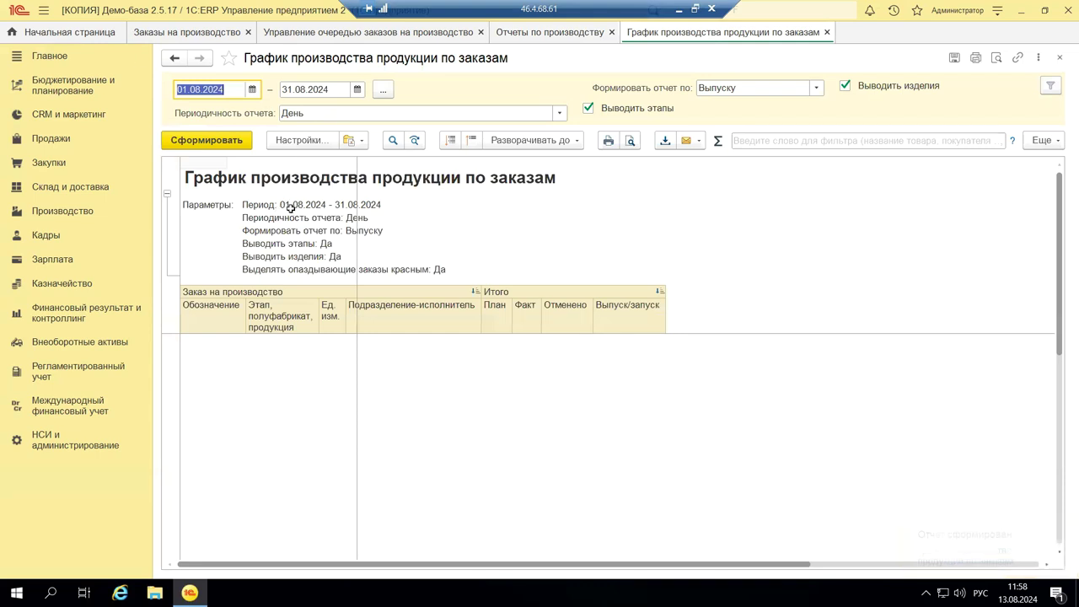
left_click(1060, 58)
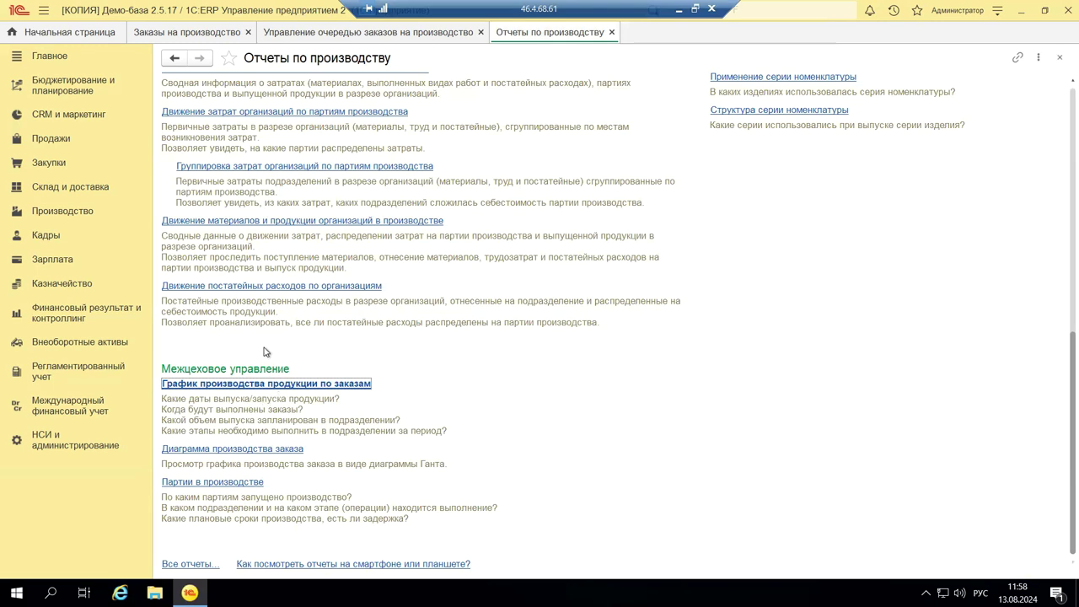
Generate the Движение ТМЦ и затрат в производстве по организациям report for 01.01.2024–13.08.2024 without an organization filter
scroll(254, 317, "up", 2)
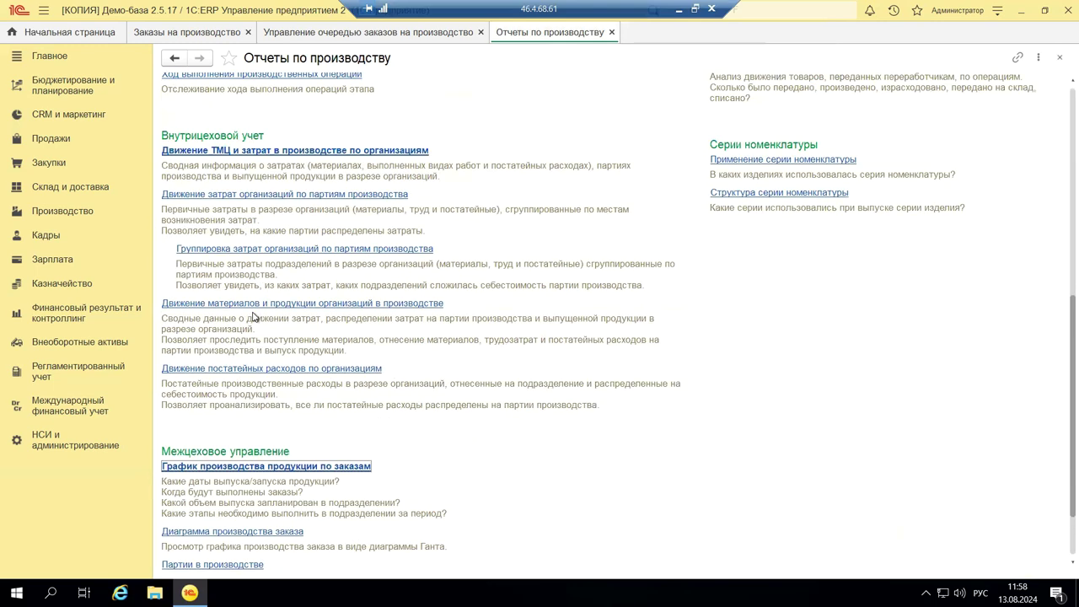
scroll(254, 317, "up", 2)
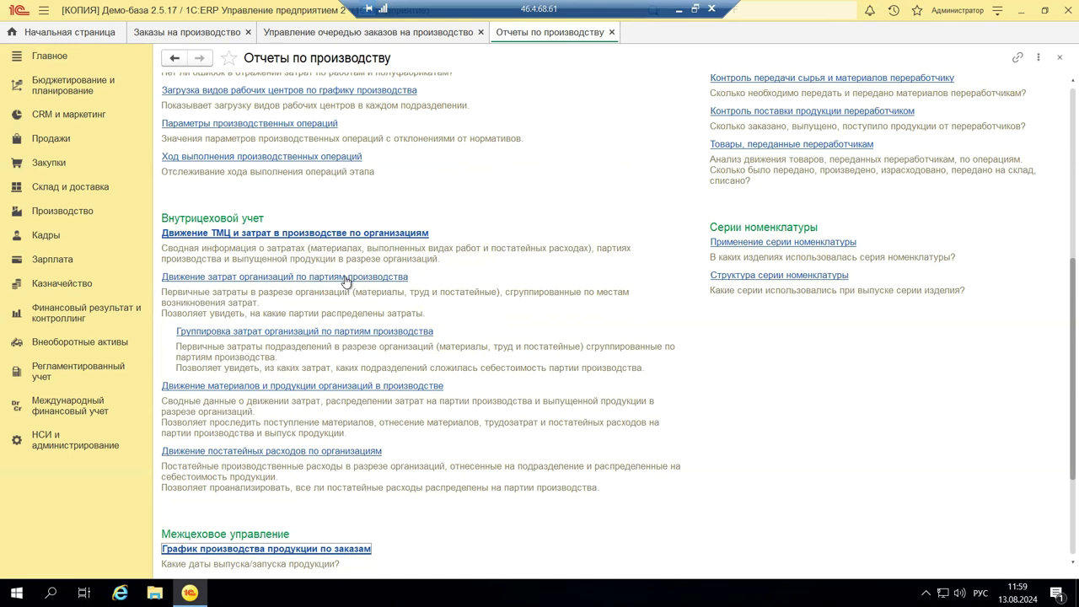
scroll(346, 280, "up", 2)
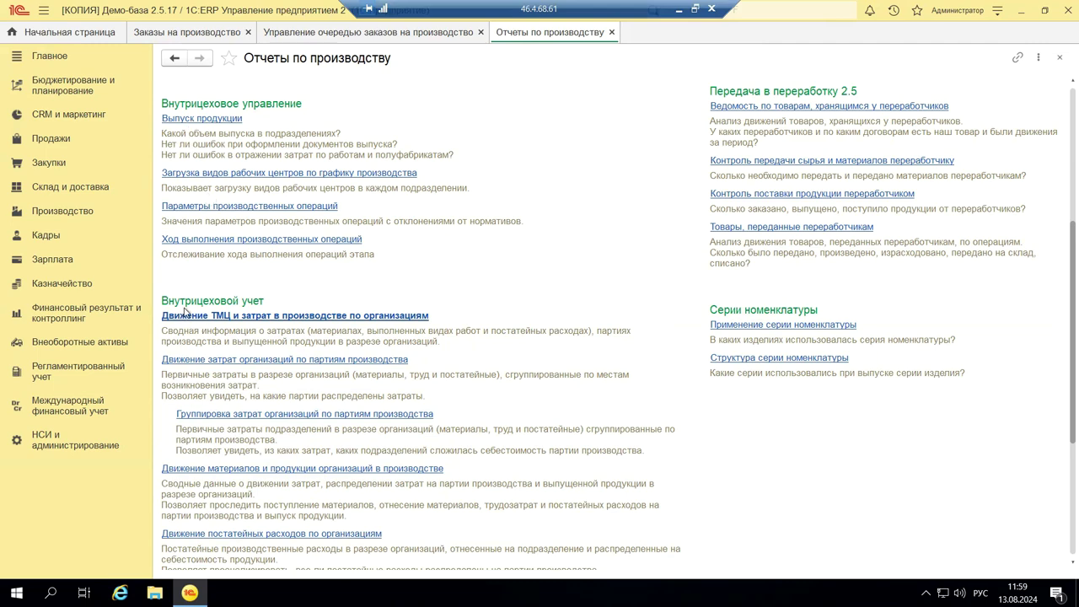
left_click(281, 316)
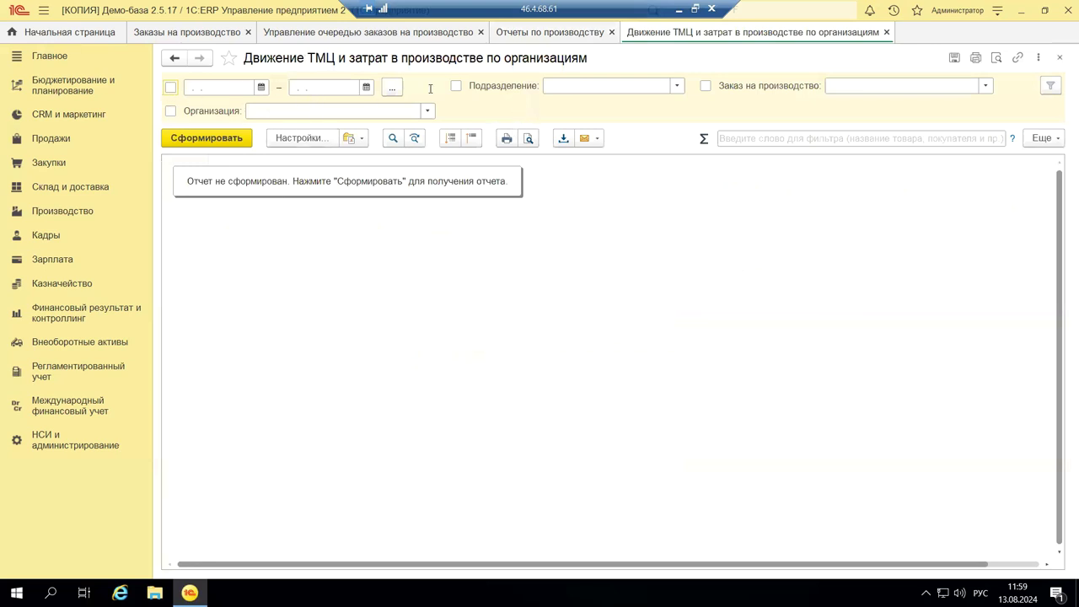
left_click(261, 88)
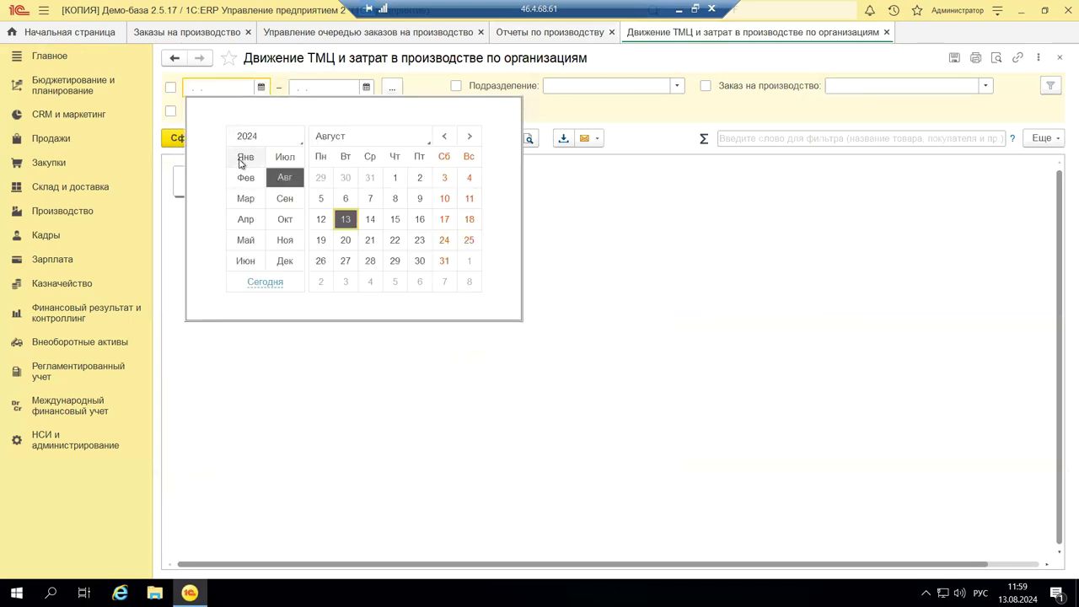
left_click(244, 158)
left_click(320, 177)
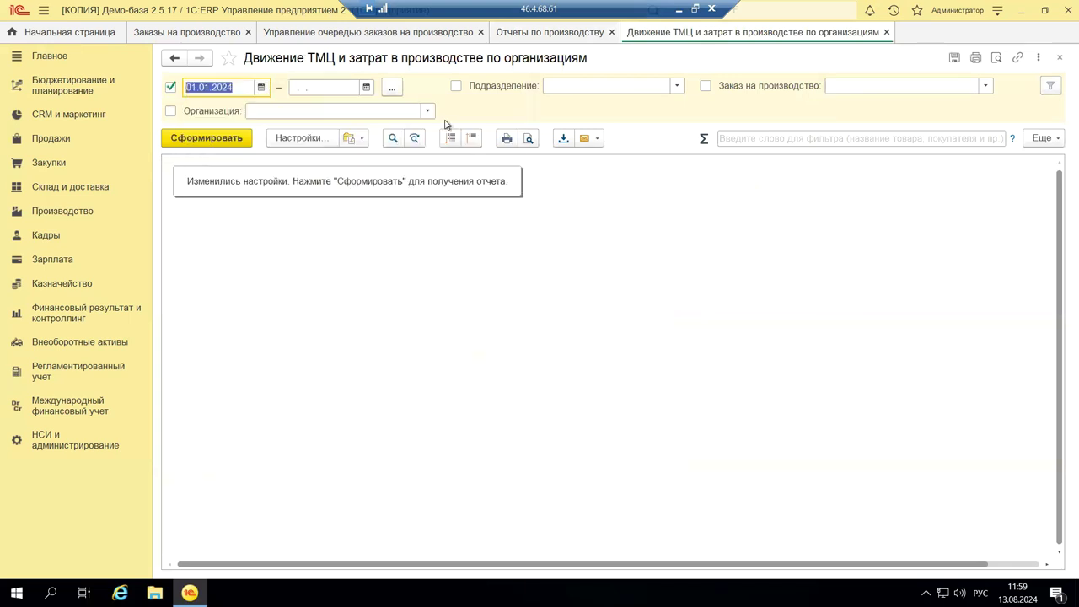
left_click(366, 88)
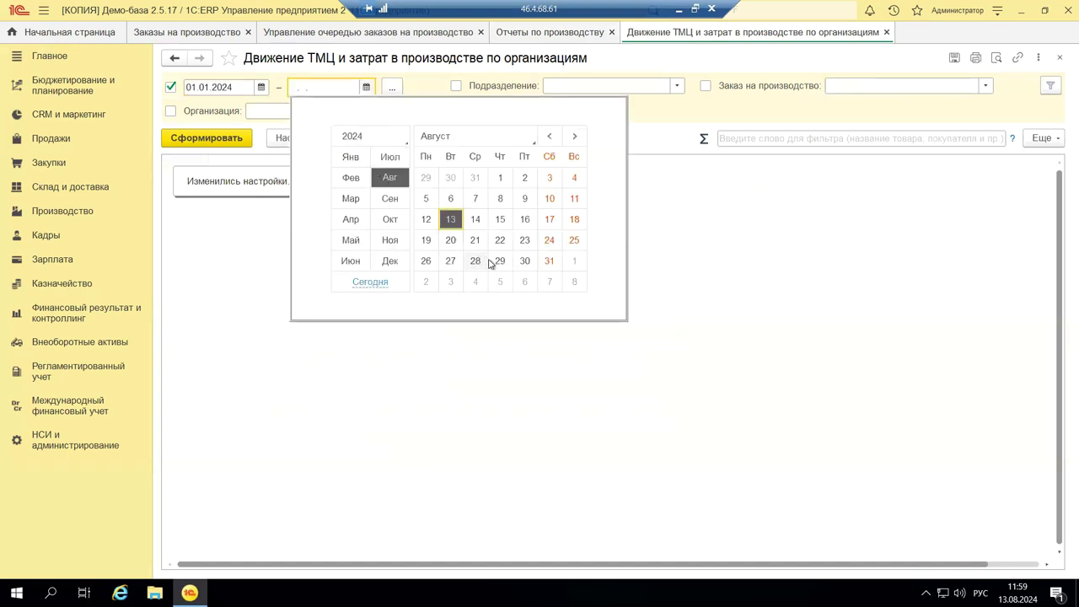
left_click(454, 219)
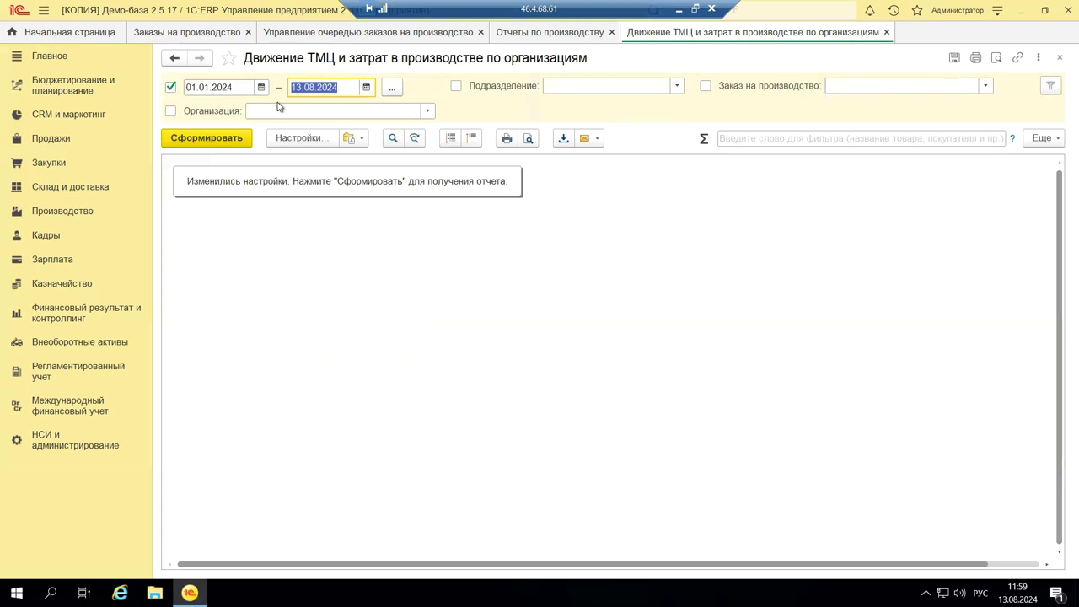
left_click(173, 111)
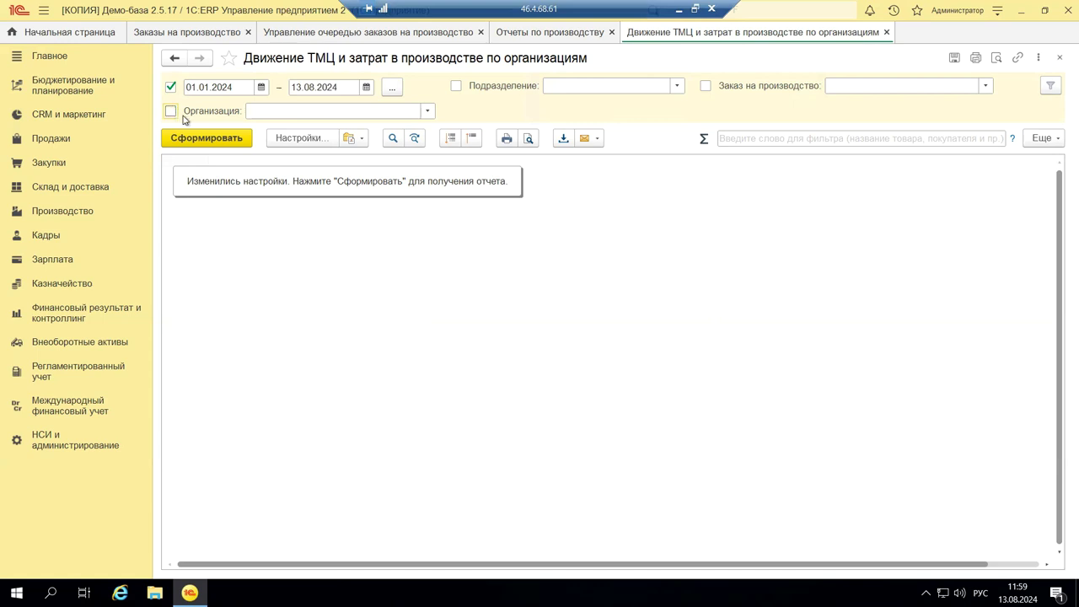
left_click(218, 140)
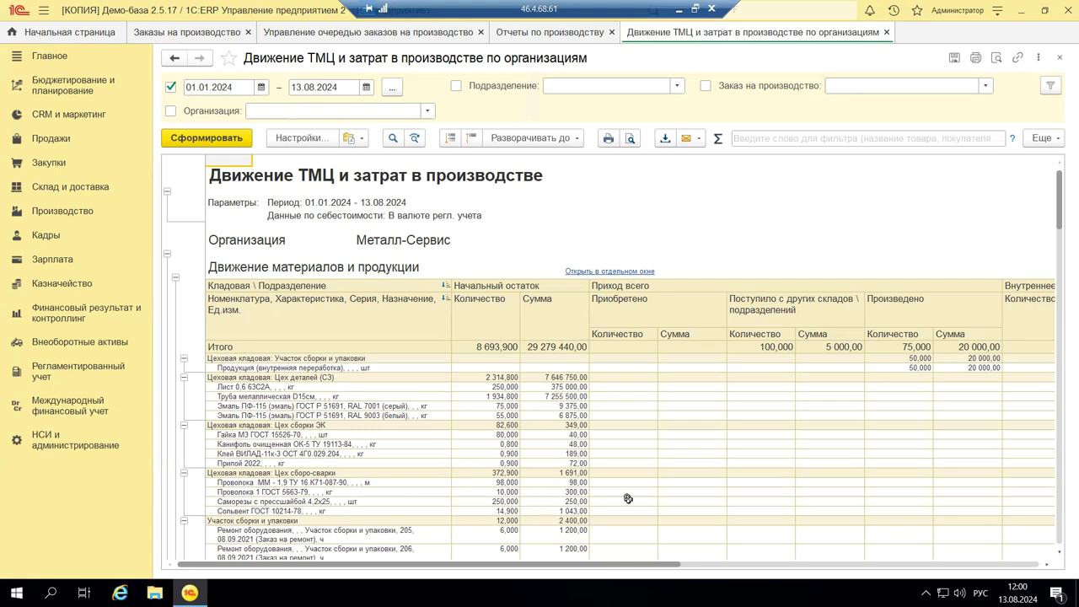
Examine the report's receipt, expense and closing balance columns, and close the report
left_click_drag(570, 569, 989, 560)
left_click(1012, 550)
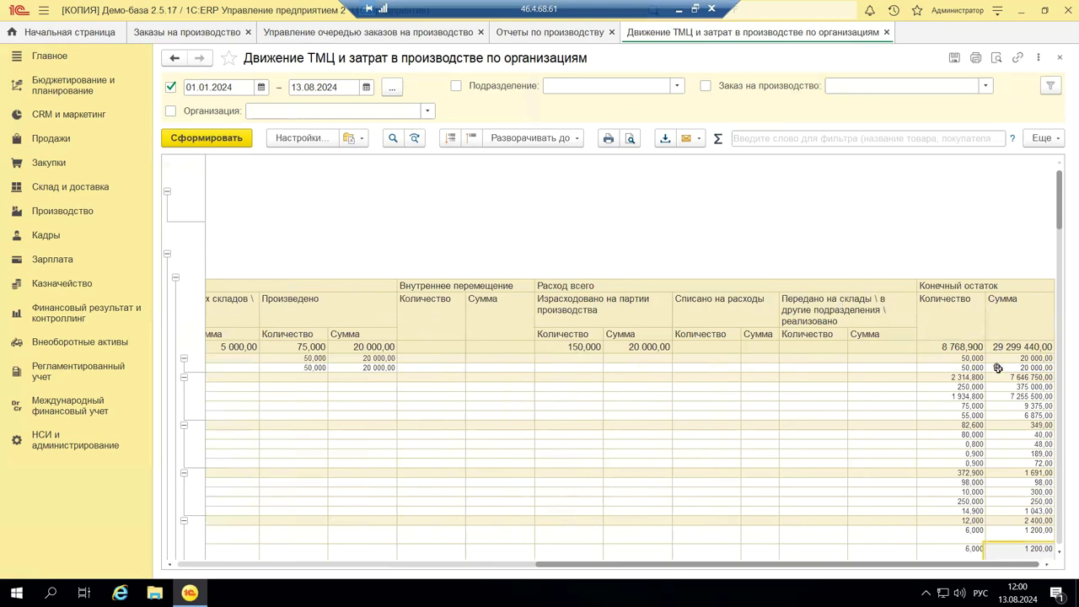
left_click_drag(836, 565, 477, 565)
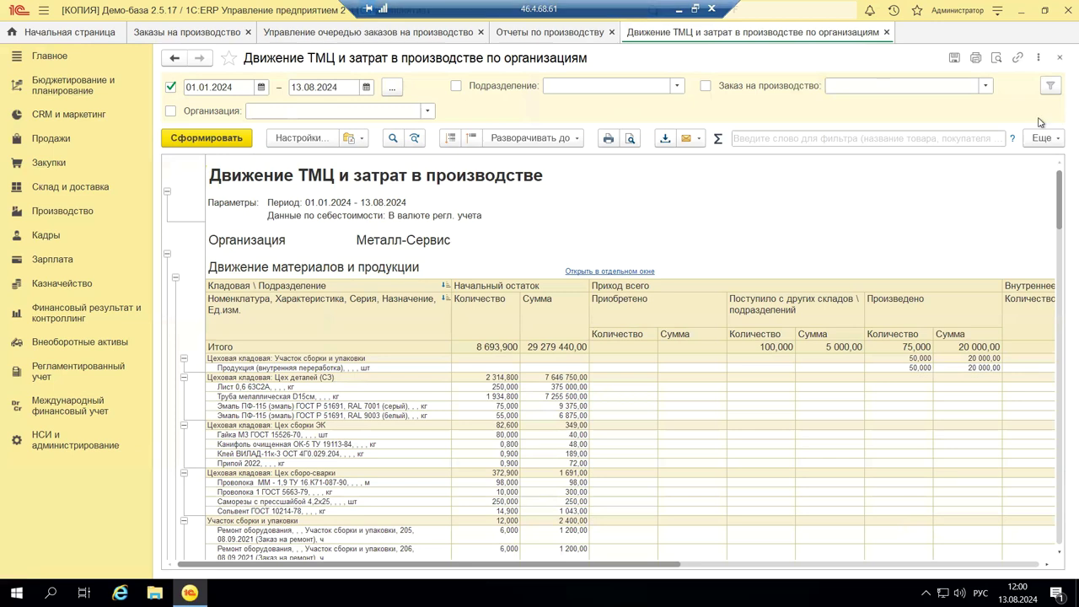
left_click(1060, 58)
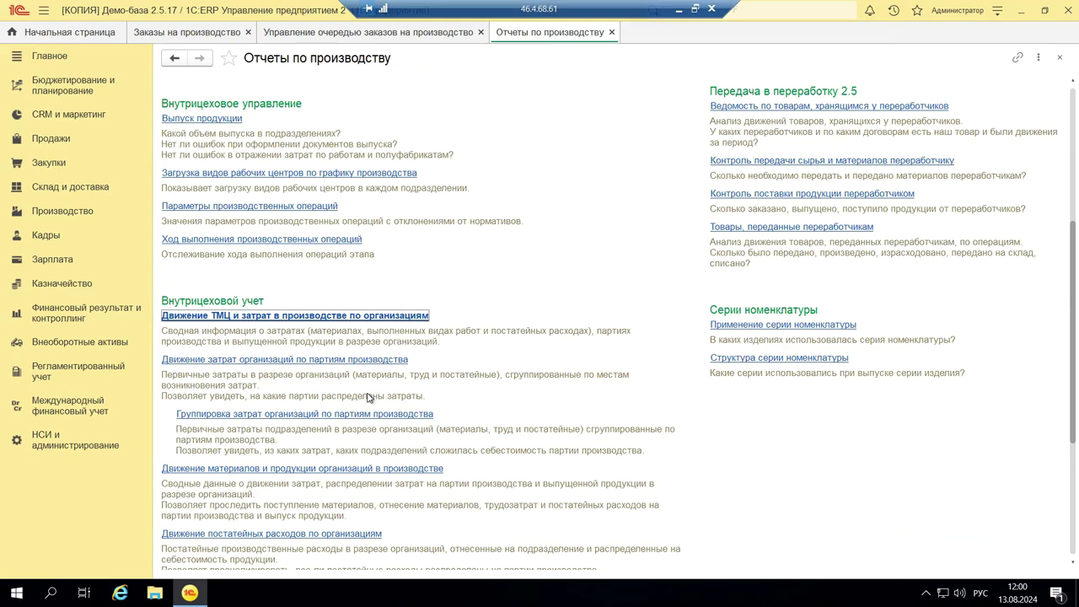
Open the complete report catalogue, Все отчеты, from the end of the production reports list
scroll(368, 398, "down", 5)
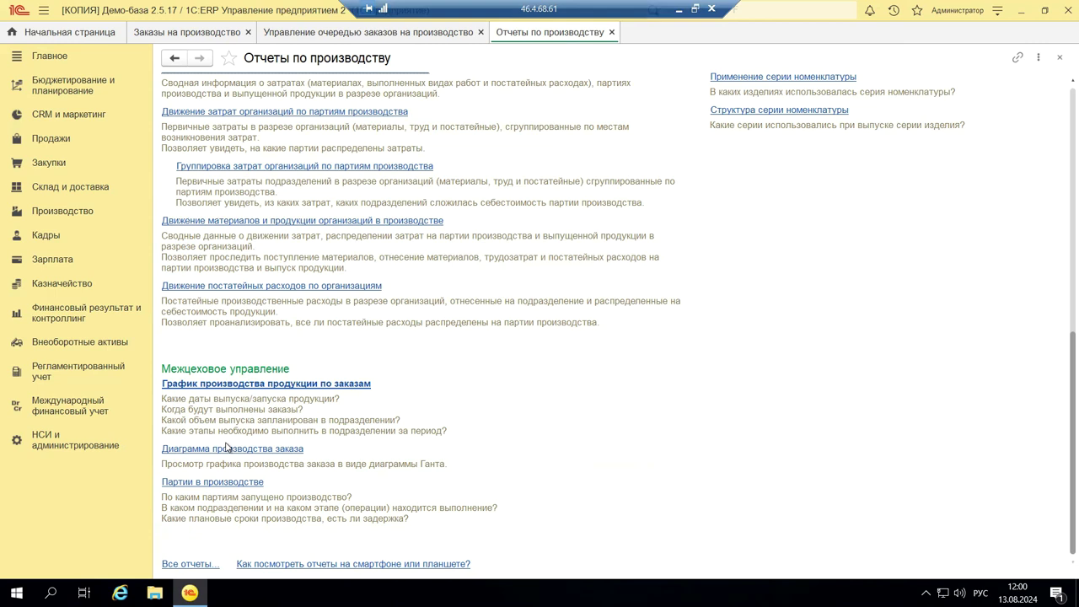
left_click(196, 563)
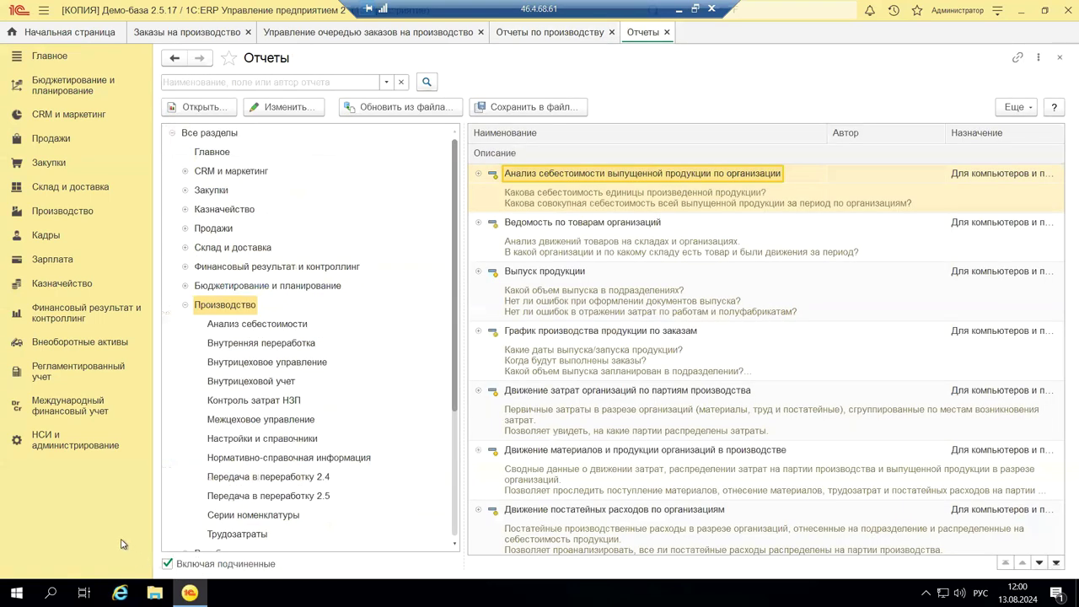
View the Выпуск продукции report form from the Производство section of the catalogue and close it without generating the report
left_click(567, 294)
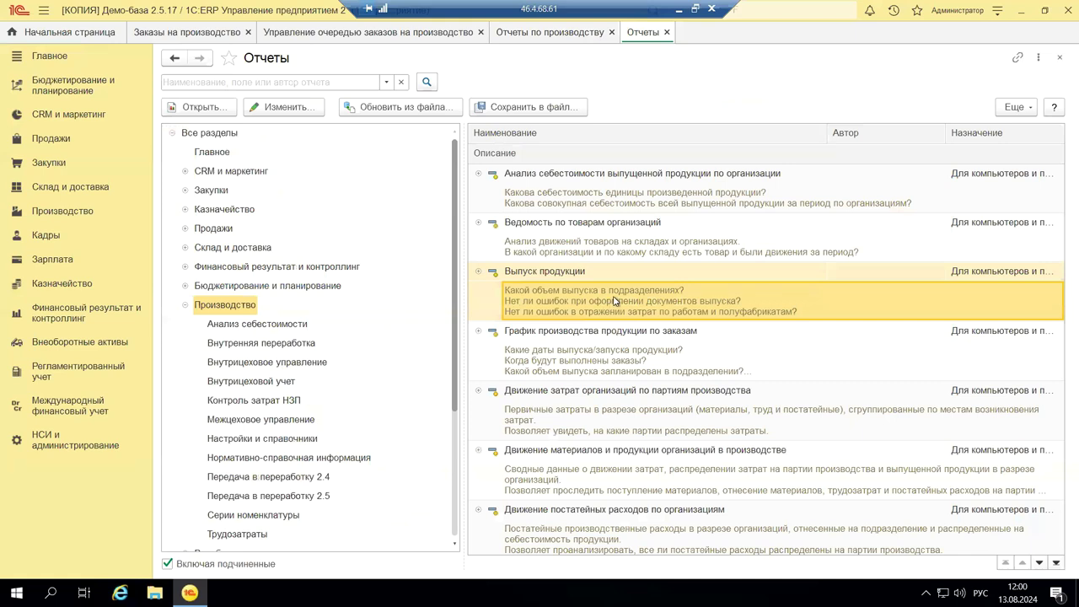
double_click(518, 300)
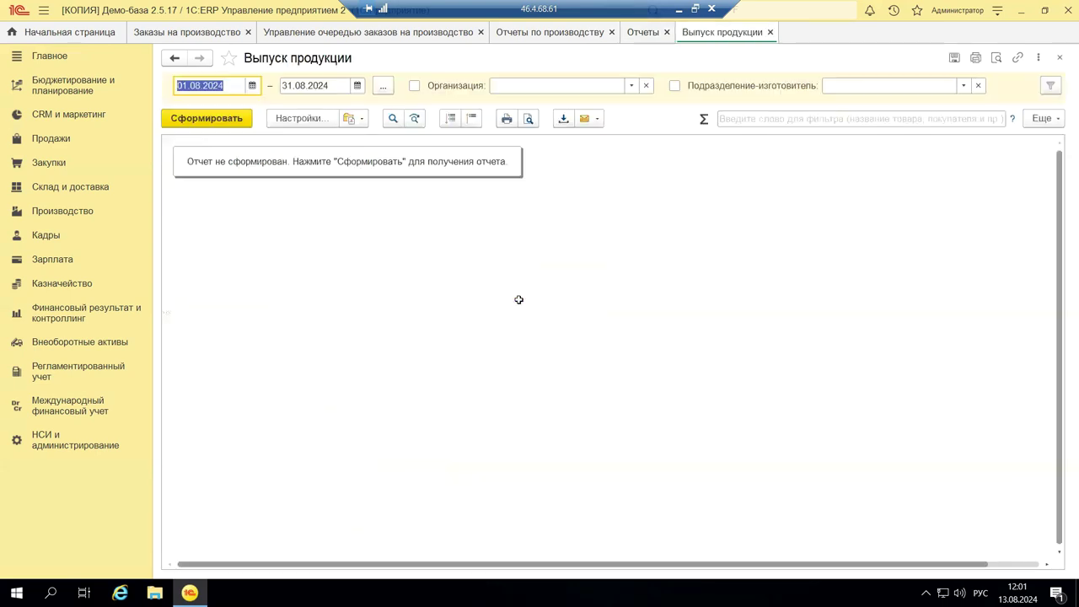
left_click(1061, 58)
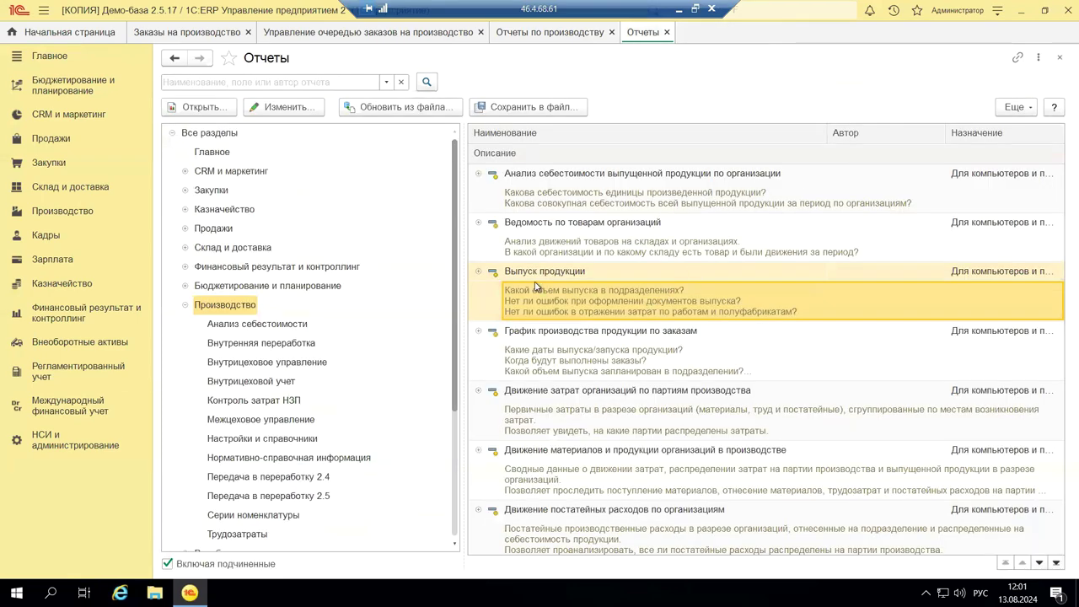
Open the Выпуск продукции report variant for editing and remove Все пользователи in its user selection
left_click(272, 110)
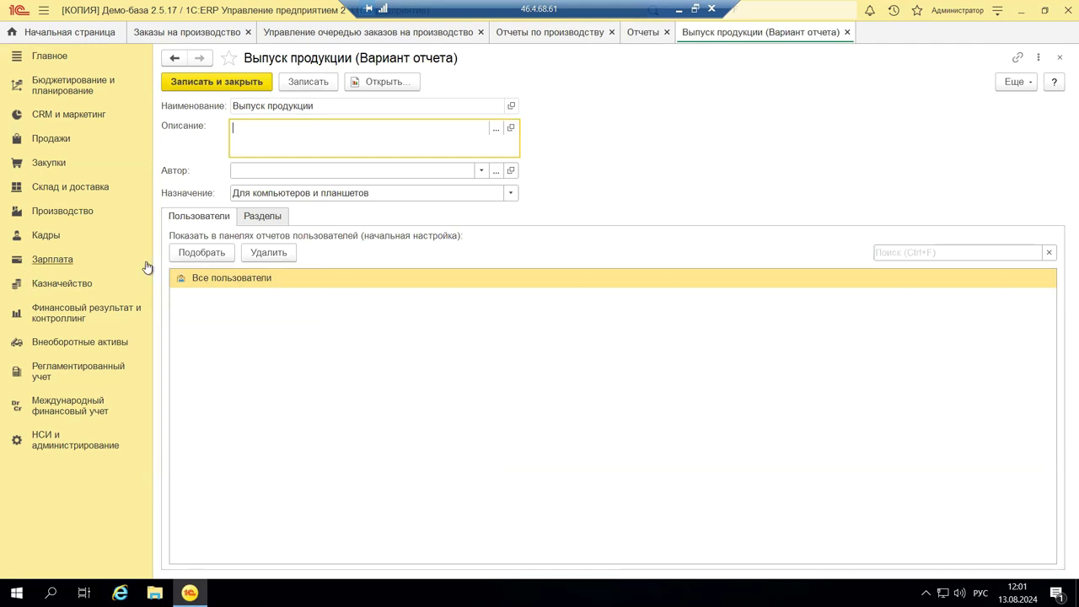
left_click(187, 253)
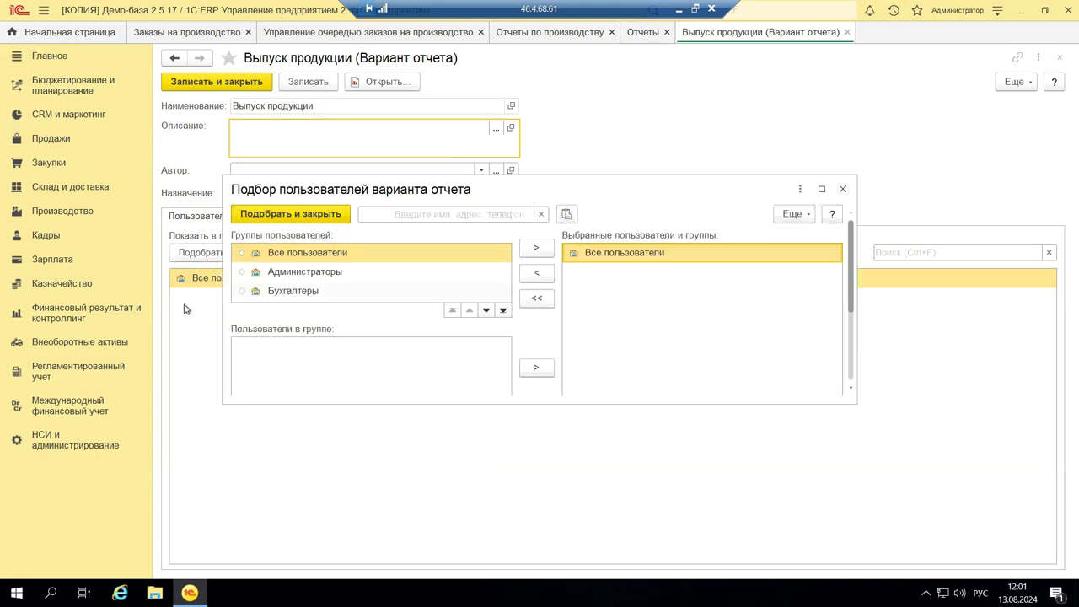
left_click(301, 272)
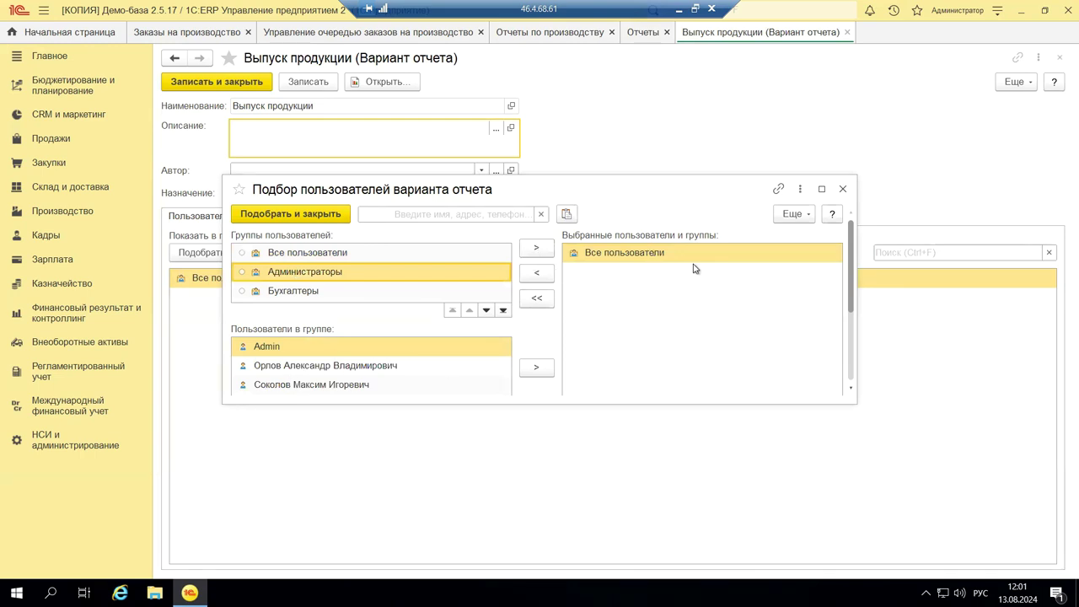
left_click(535, 277)
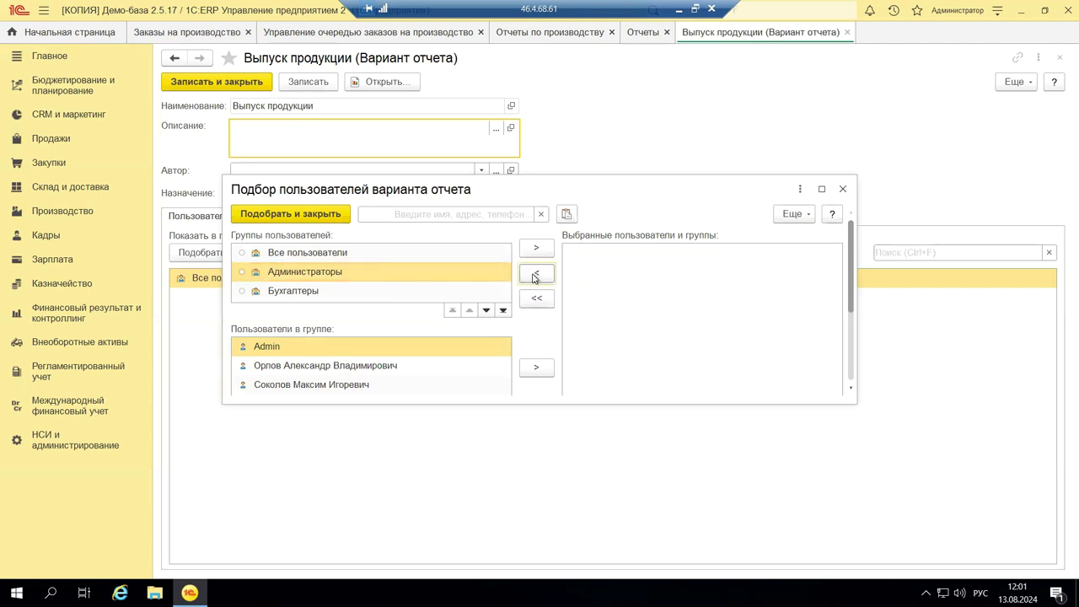
Add the two named users from the Администраторы group to the variant's selected users, and close the selection without applying it
left_click(277, 374)
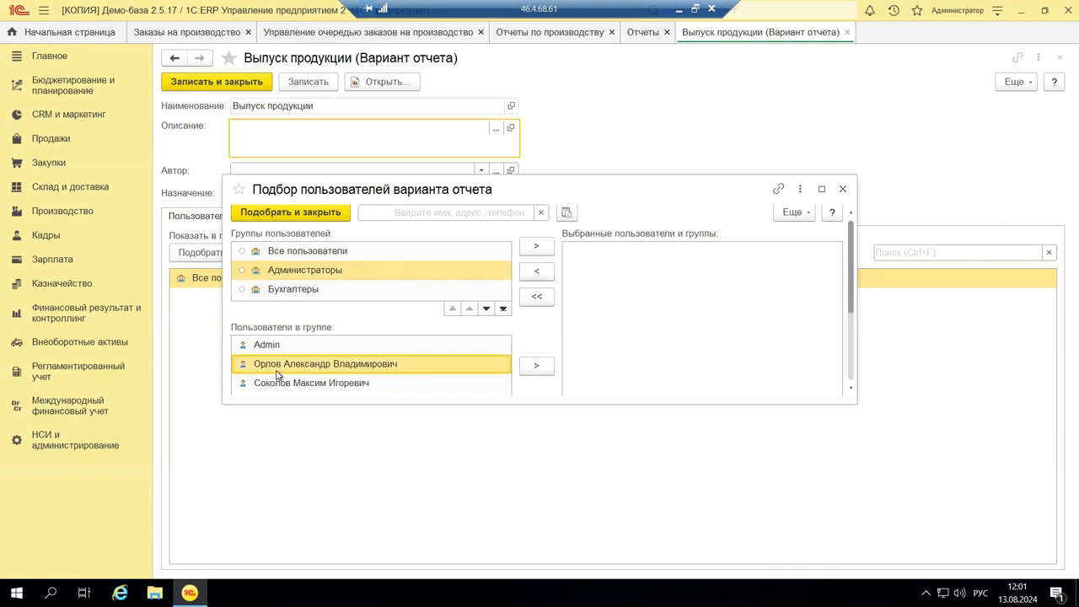
left_click(305, 381)
left_click(310, 365)
left_click(544, 364)
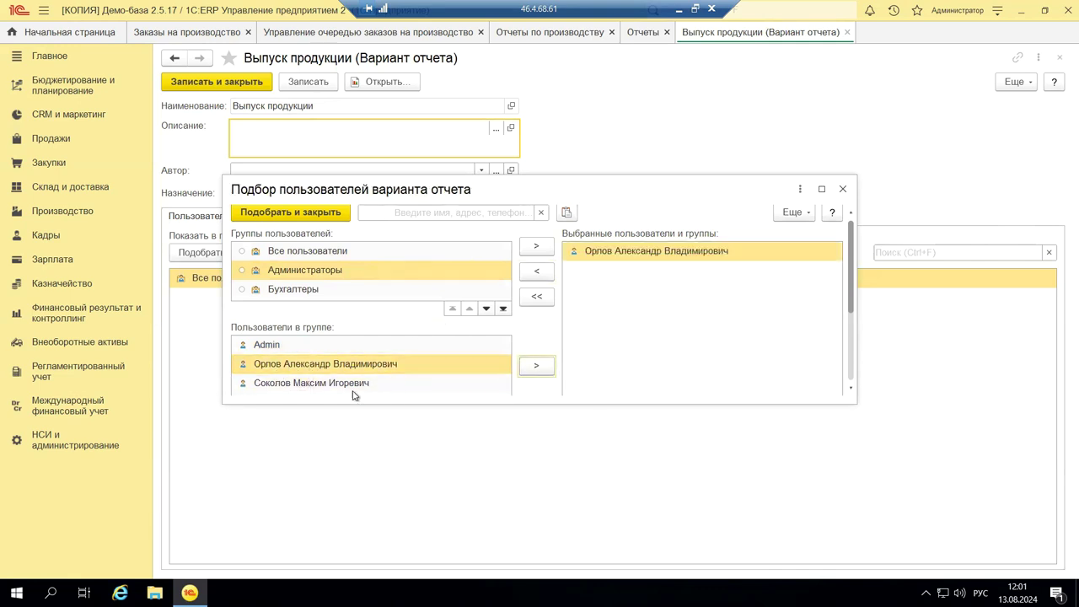
left_click(342, 384)
left_click(539, 366)
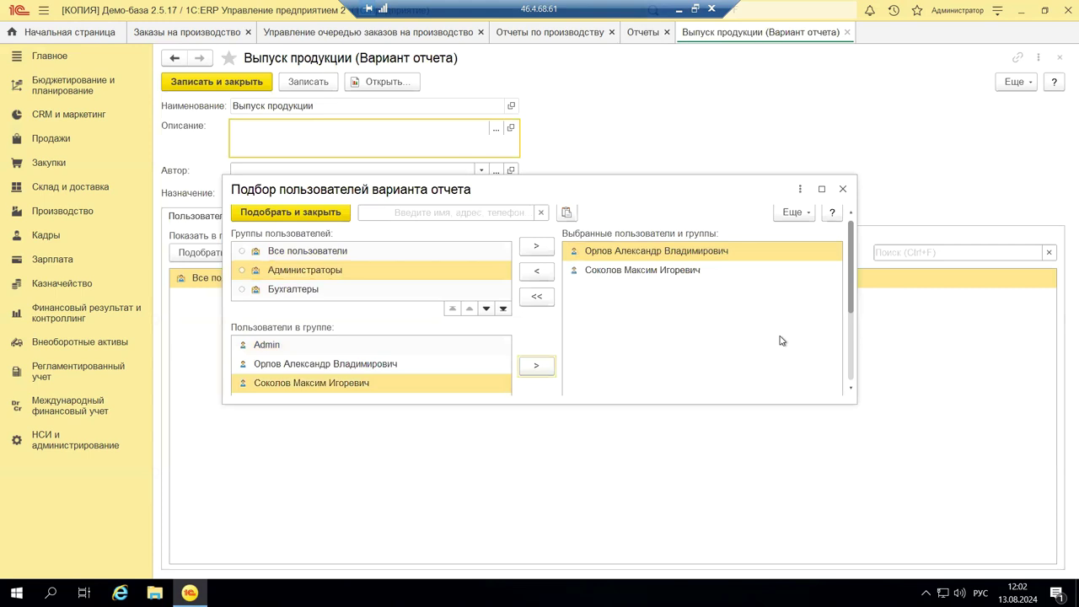
left_click(844, 190)
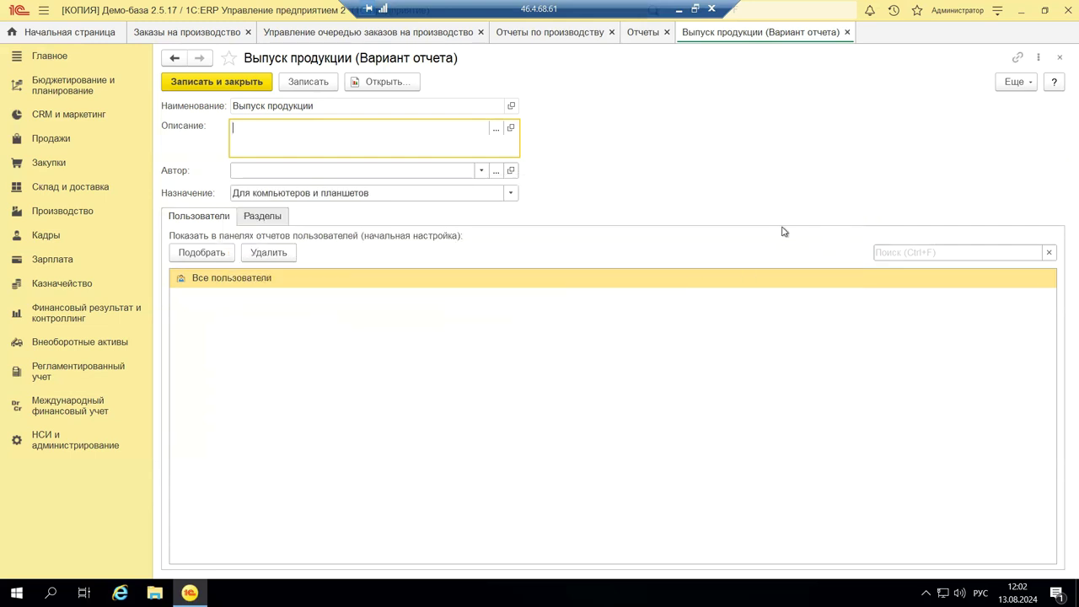
View the Назначение options of the report variant, and close the variant, the report catalogue and the production reports list
left_click(512, 194)
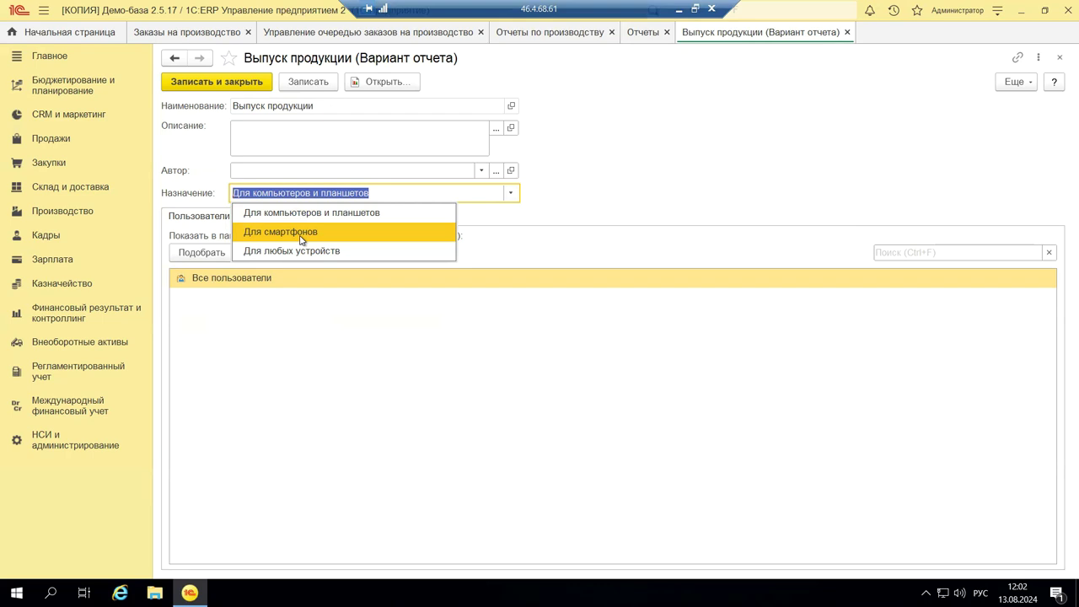
left_click(1060, 59)
left_click(1060, 59)
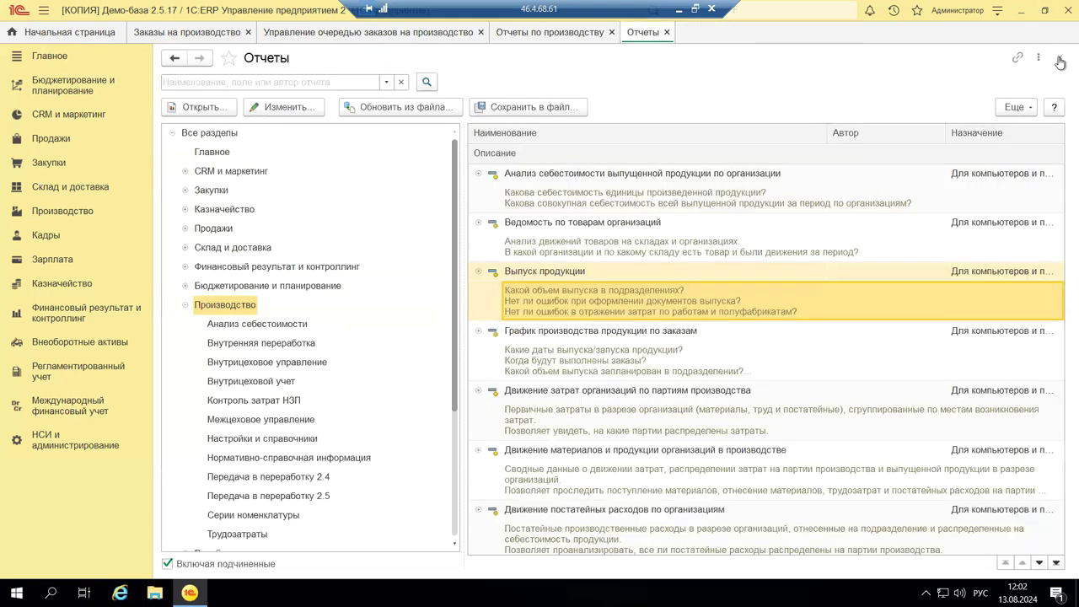
left_click(1057, 59)
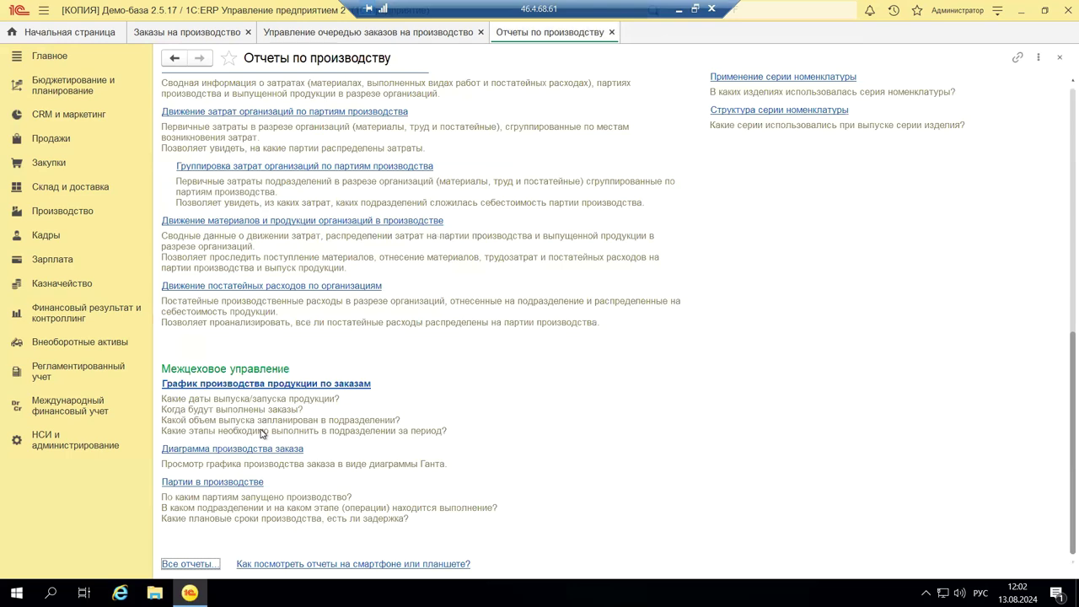
left_click(1060, 56)
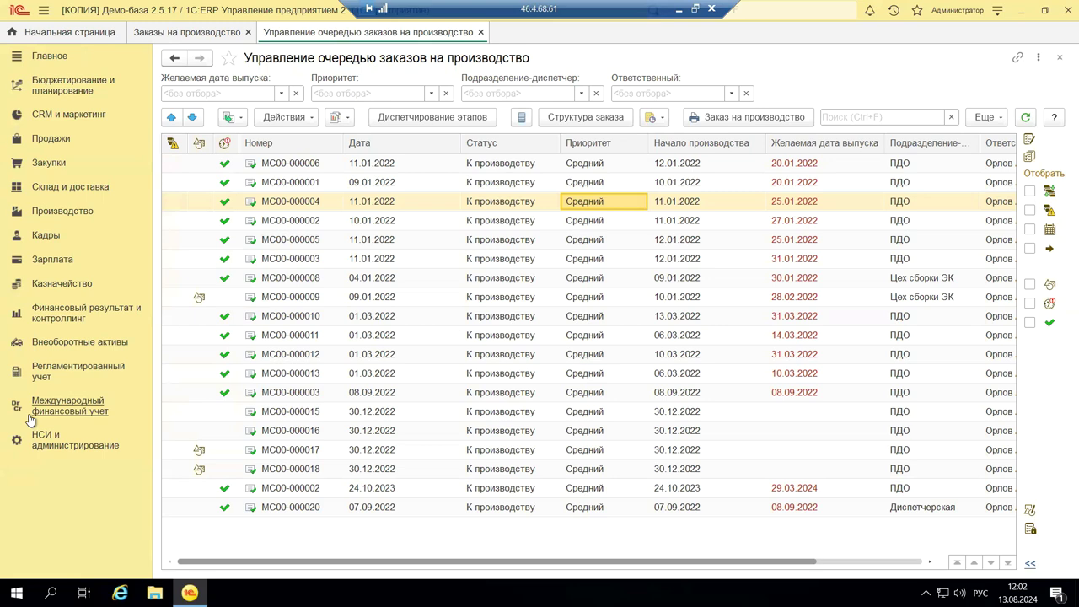
View the Обмен с ИС МП (обувь, одежда, табак...) workplace from the Производство section's service tools and close it
left_click(63, 212)
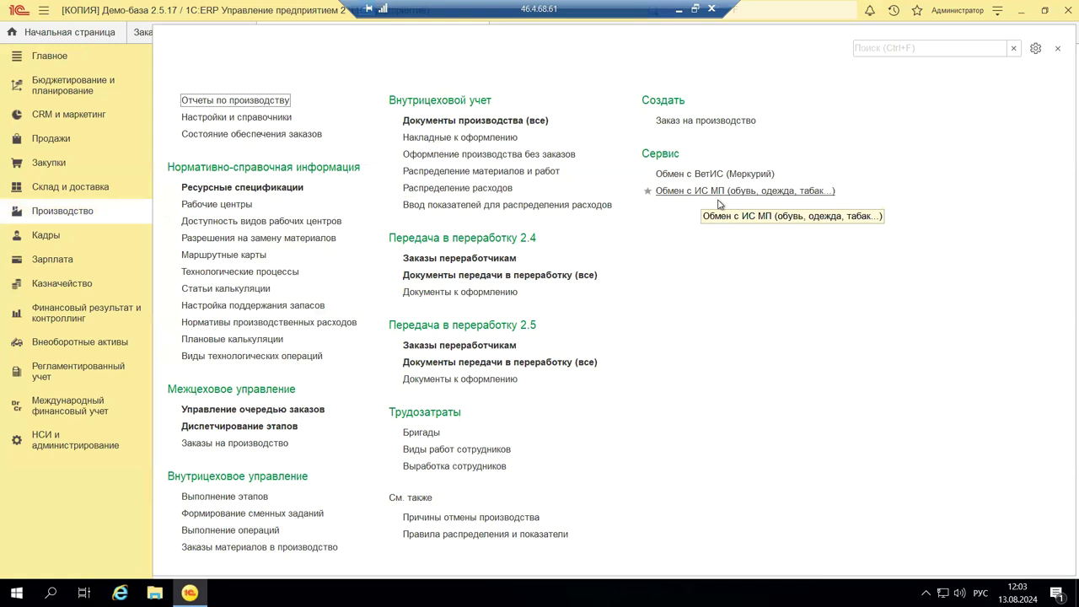
left_click(744, 192)
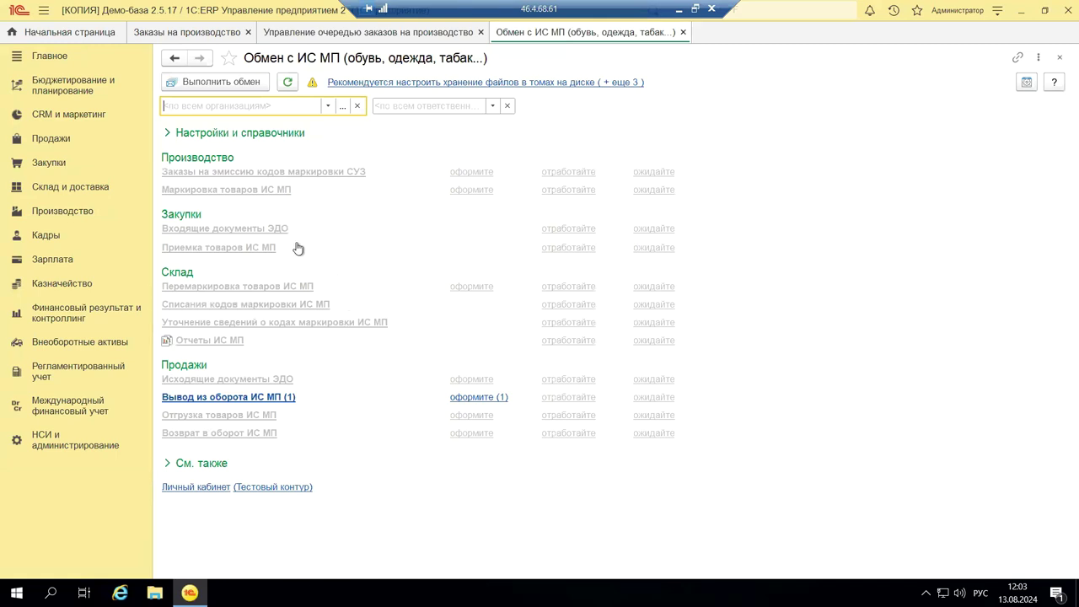
left_click(1061, 59)
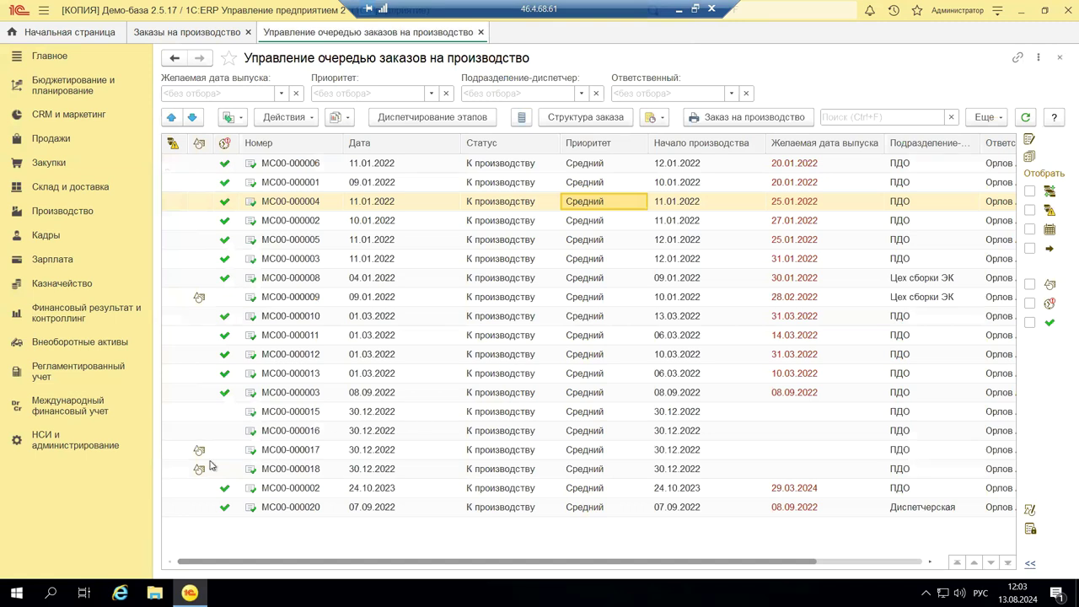